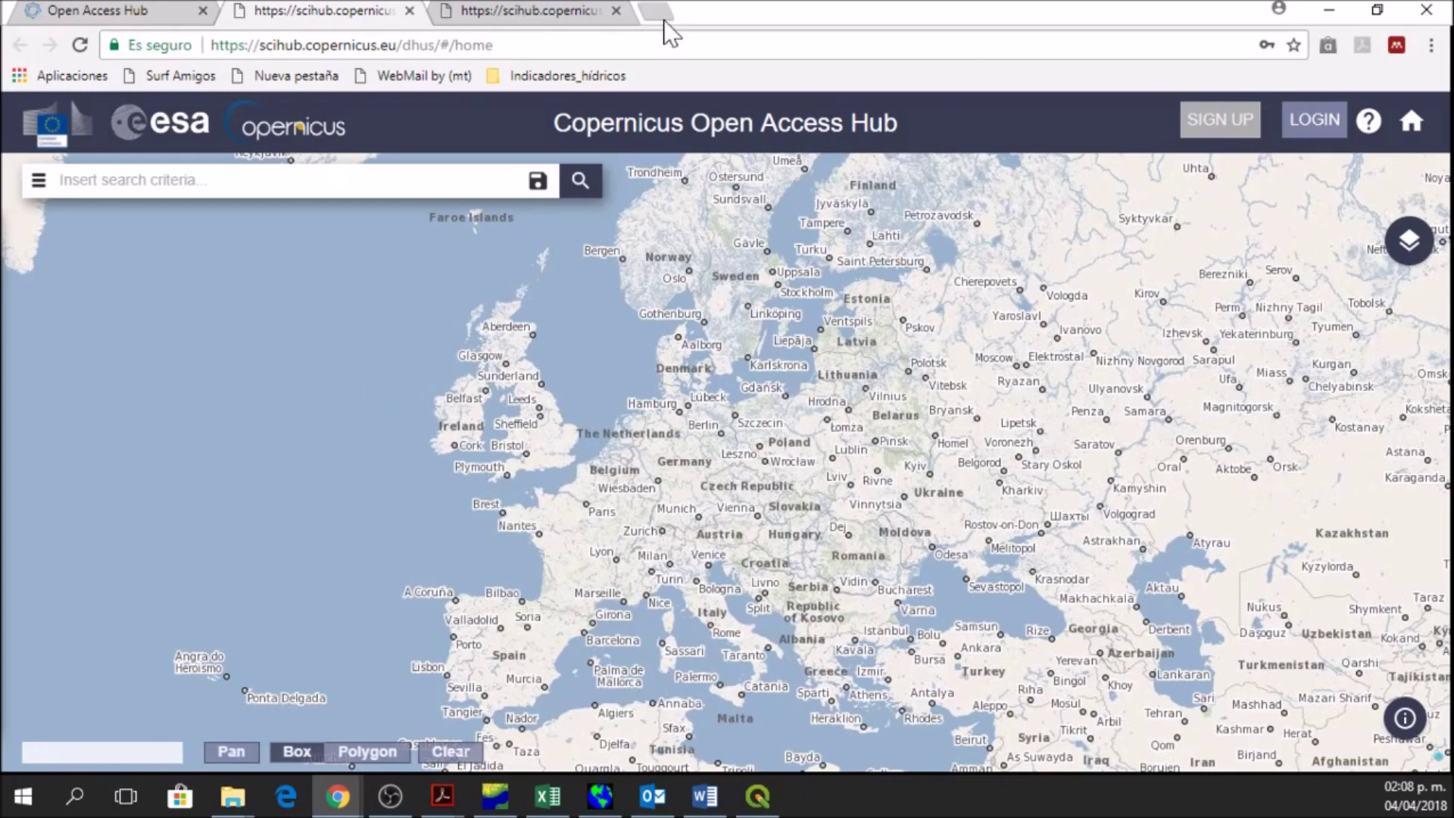
- Open the Copernicus Open Access Hub's Register new account form
left_click(1245, 134)
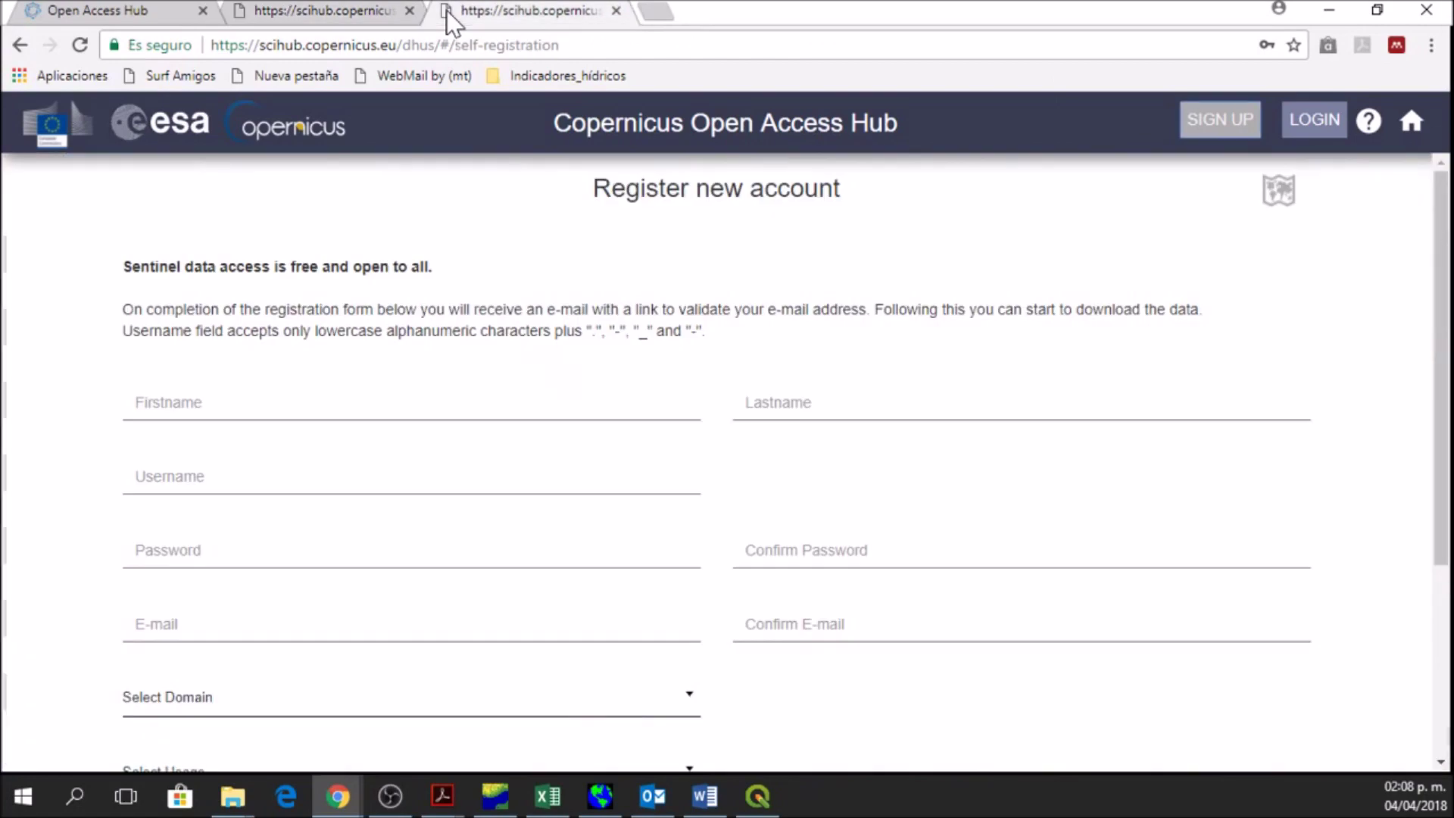
left_click(356, 10)
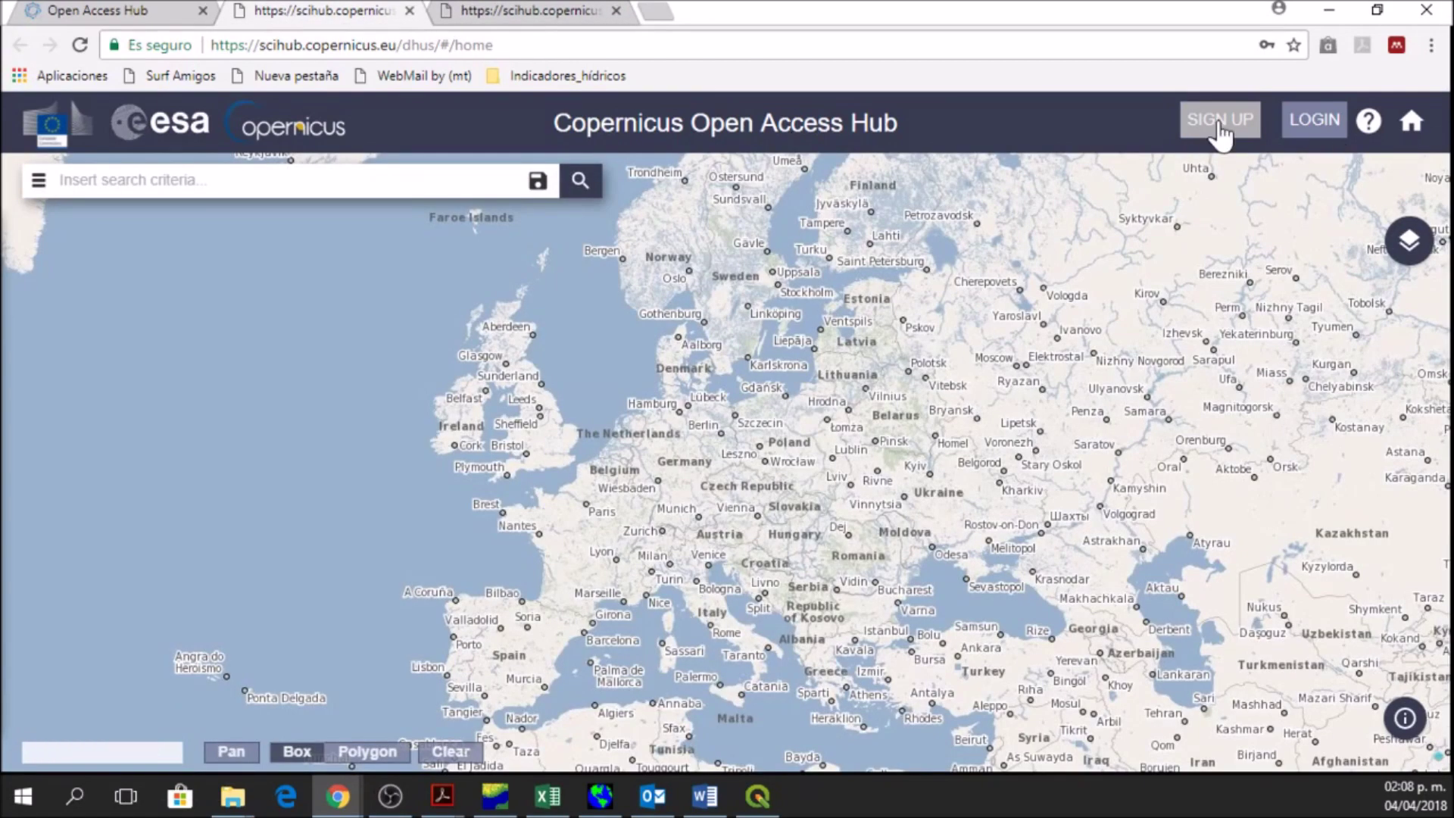
left_click(500, 11)
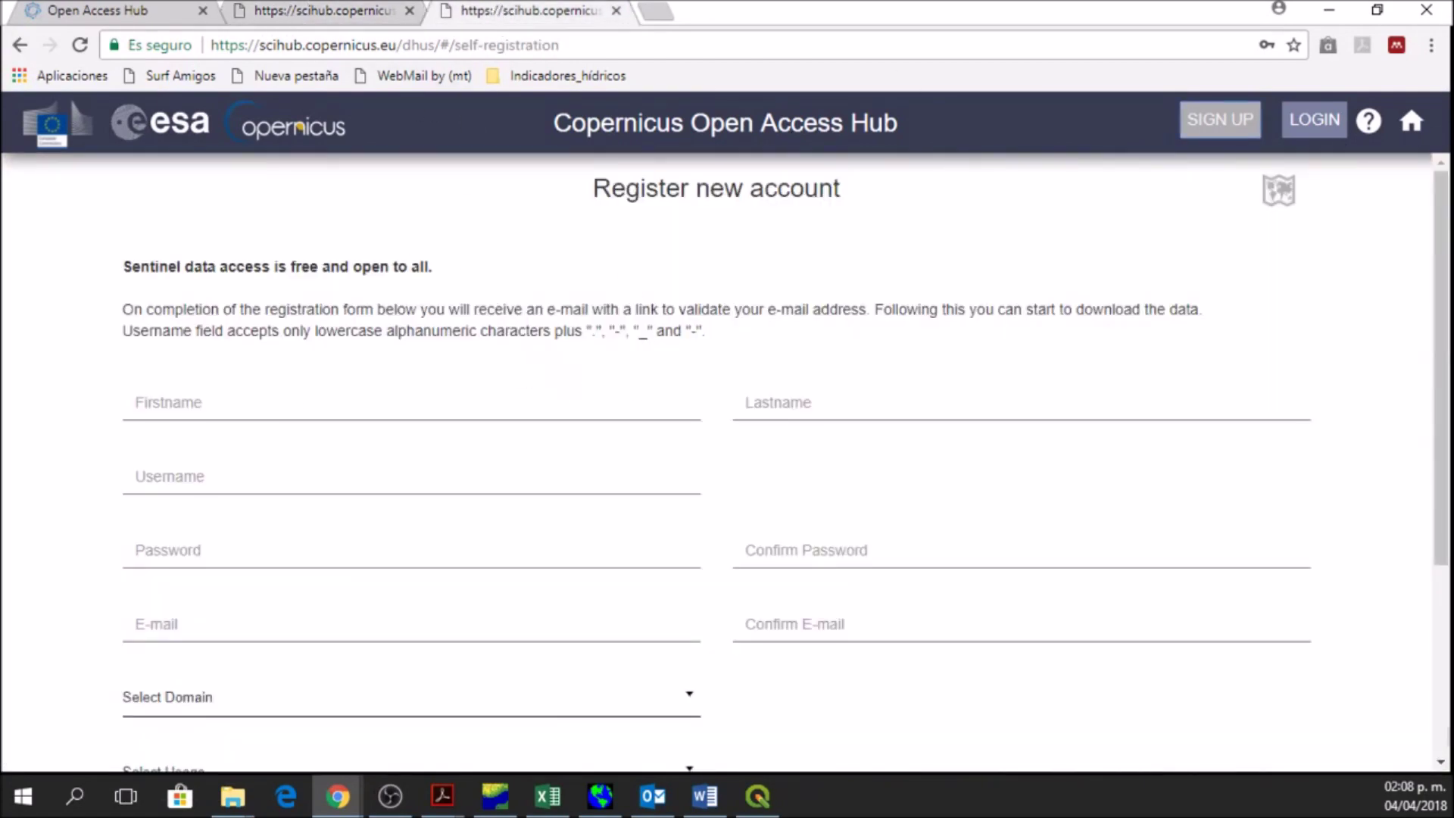
- Scroll through the registration form and back to the top, then minimize the browser
scroll(782, 535, "down", 3)
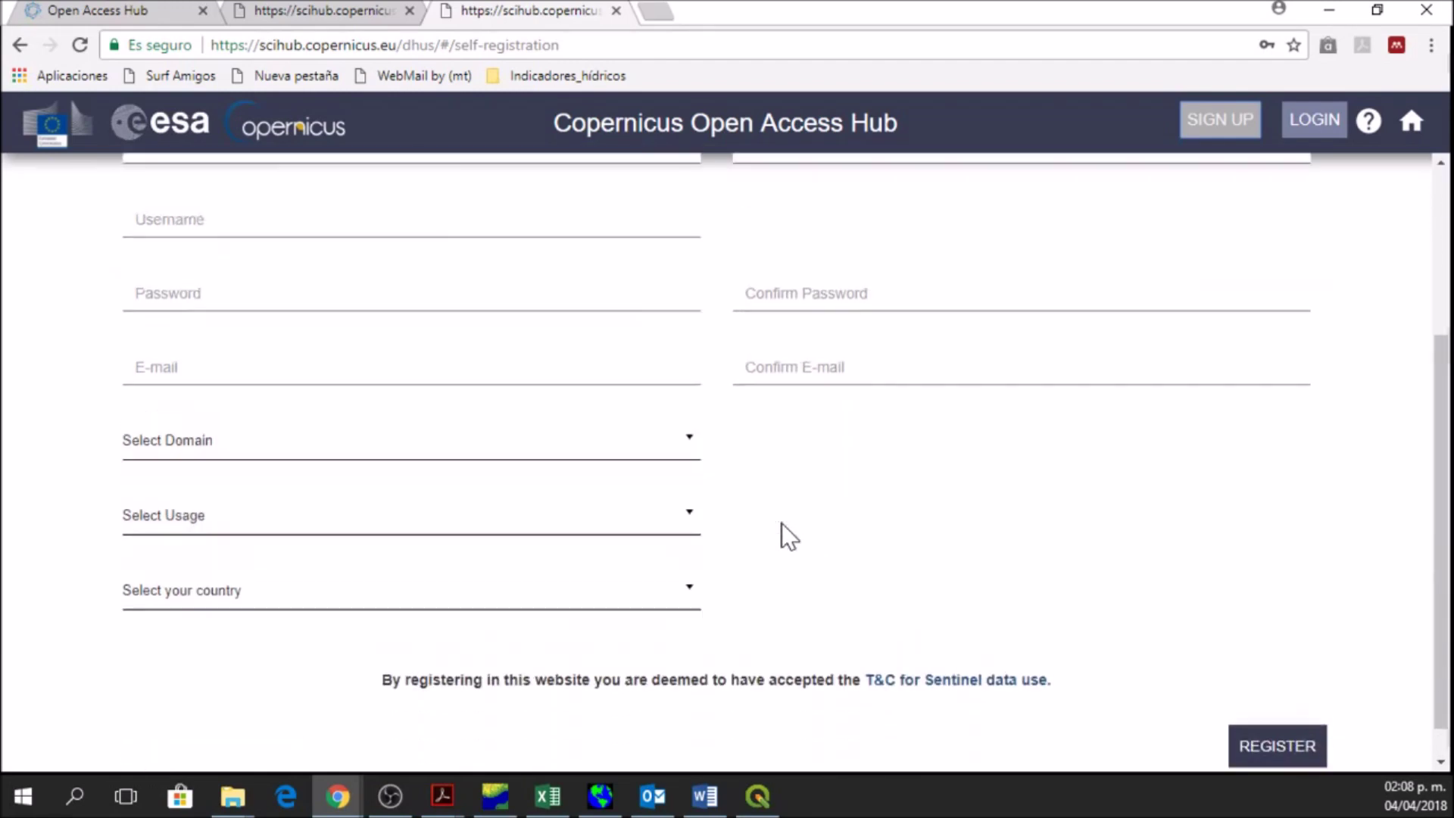
scroll(765, 530, "up", 3)
scroll(156, 331, "down", 1)
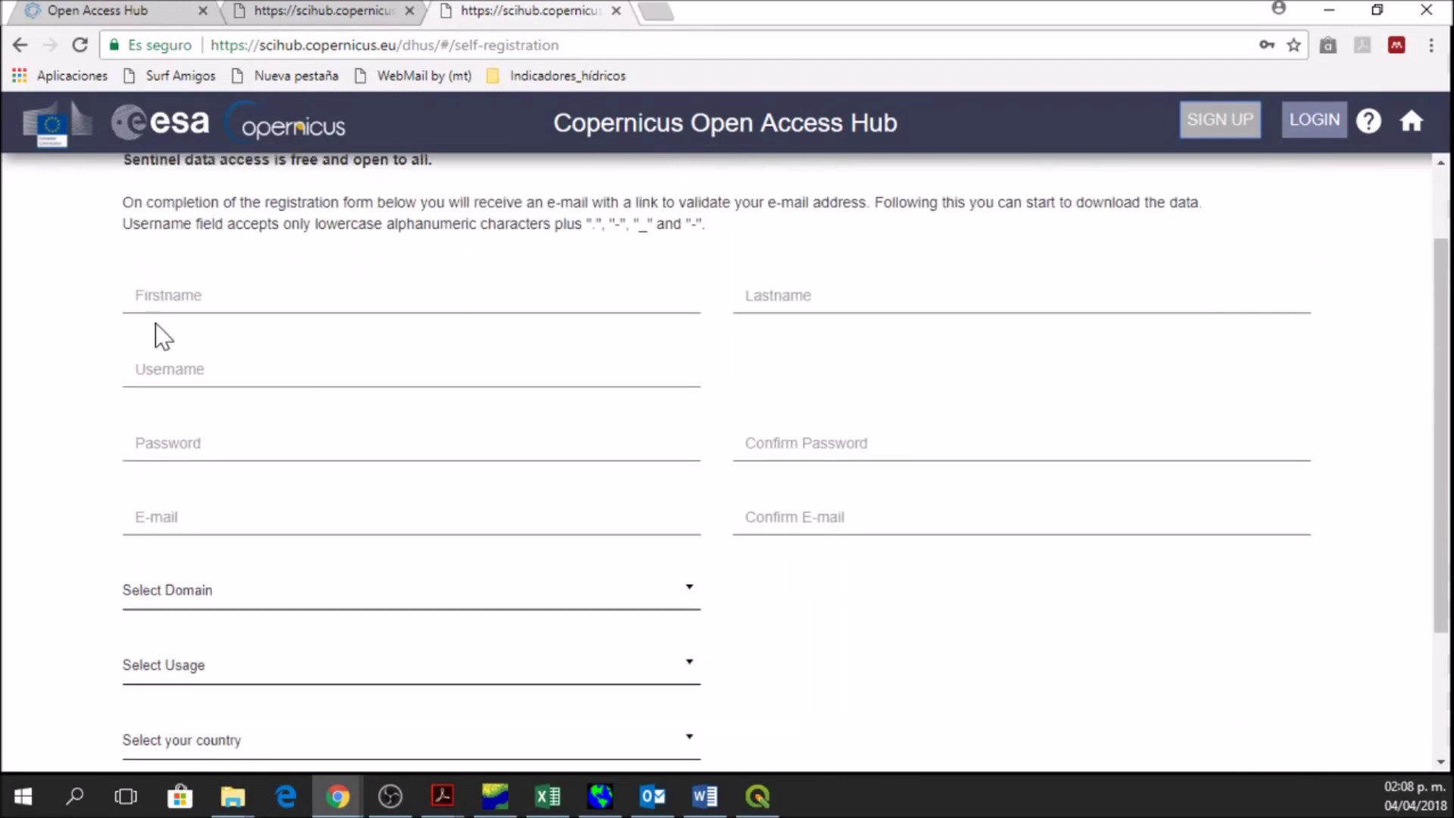
scroll(186, 708, "down", 2)
scroll(187, 708, "down", 1)
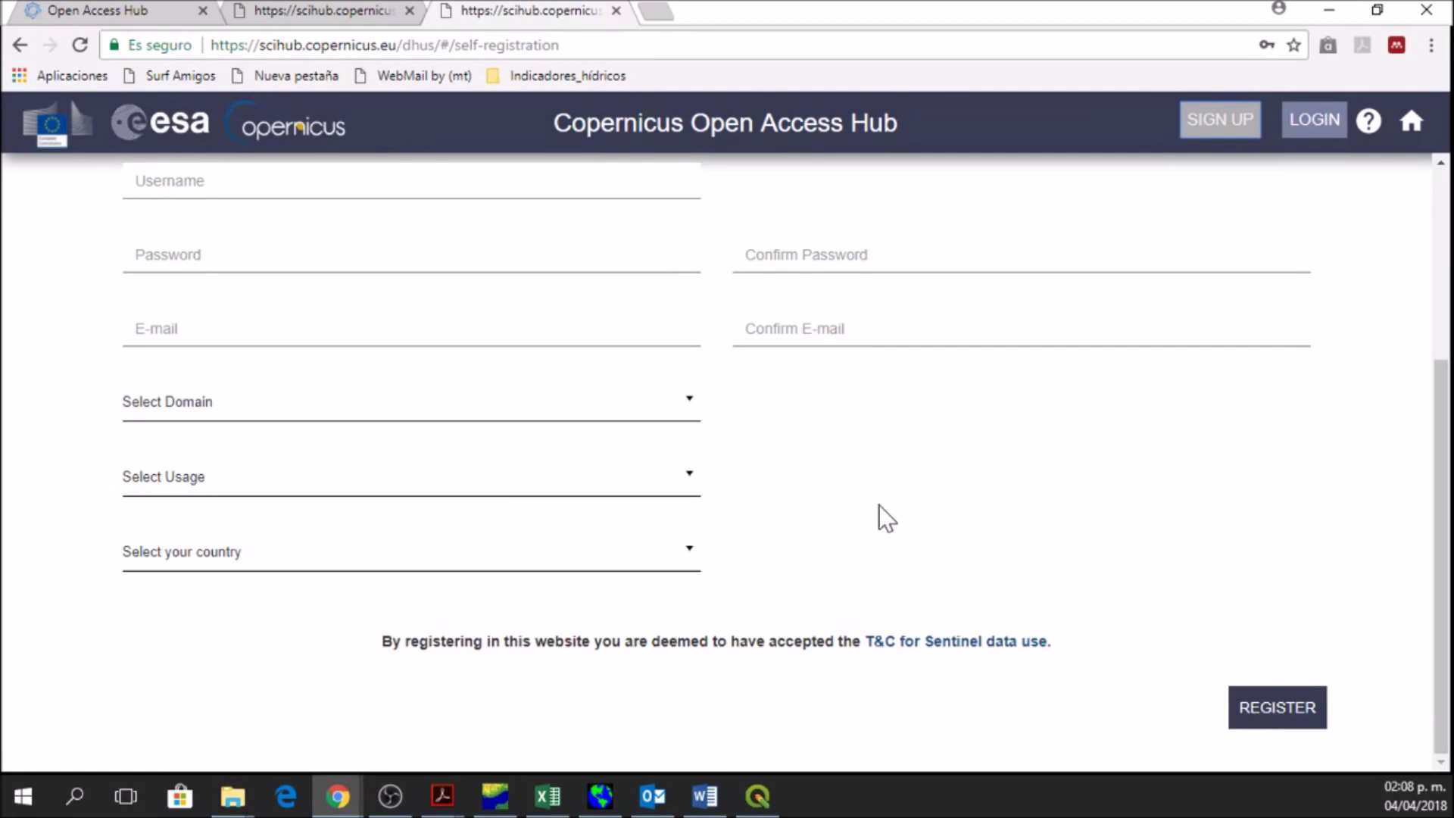
scroll(825, 484, "up", 1)
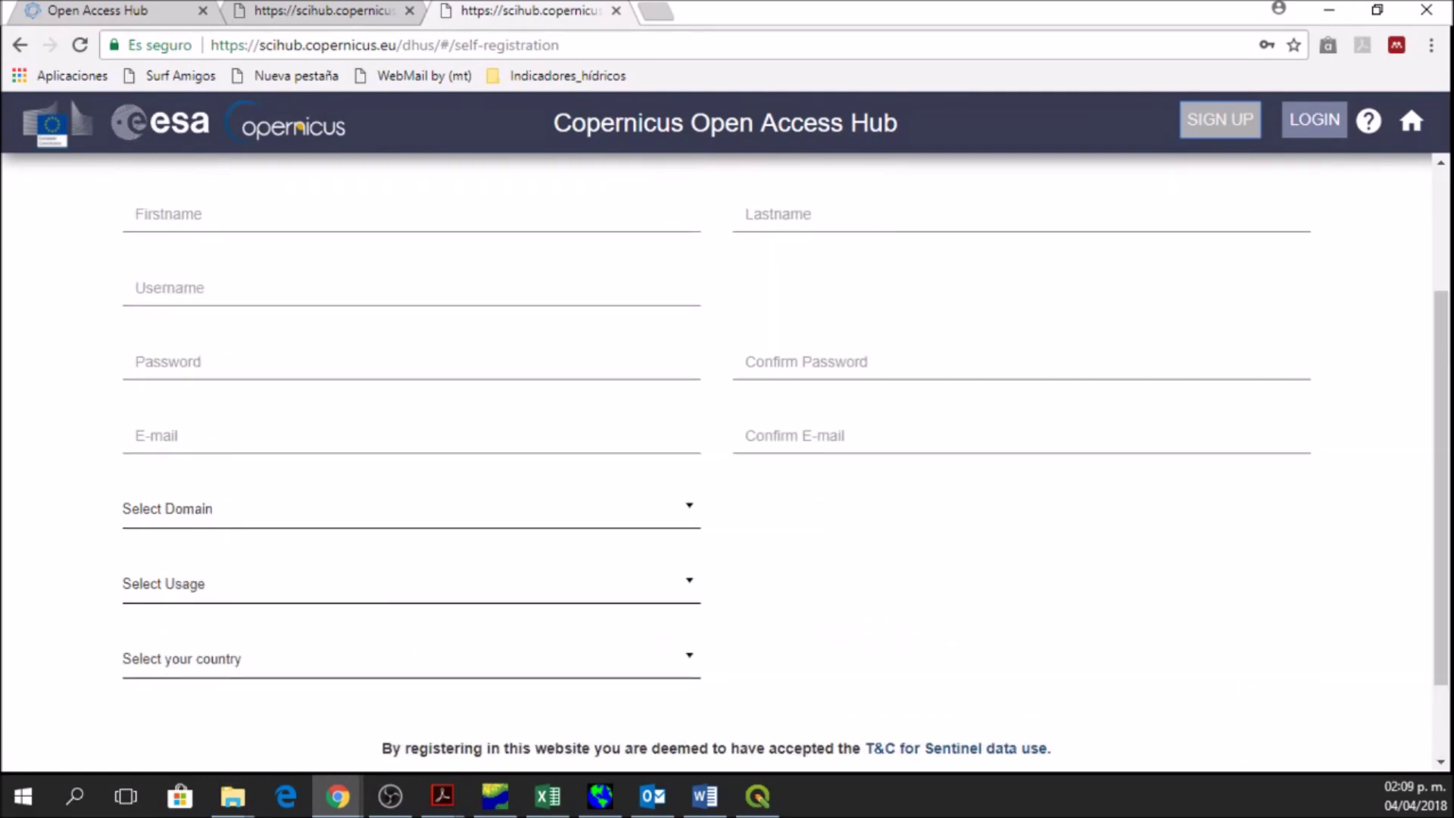
scroll(719, 337, "up", 2)
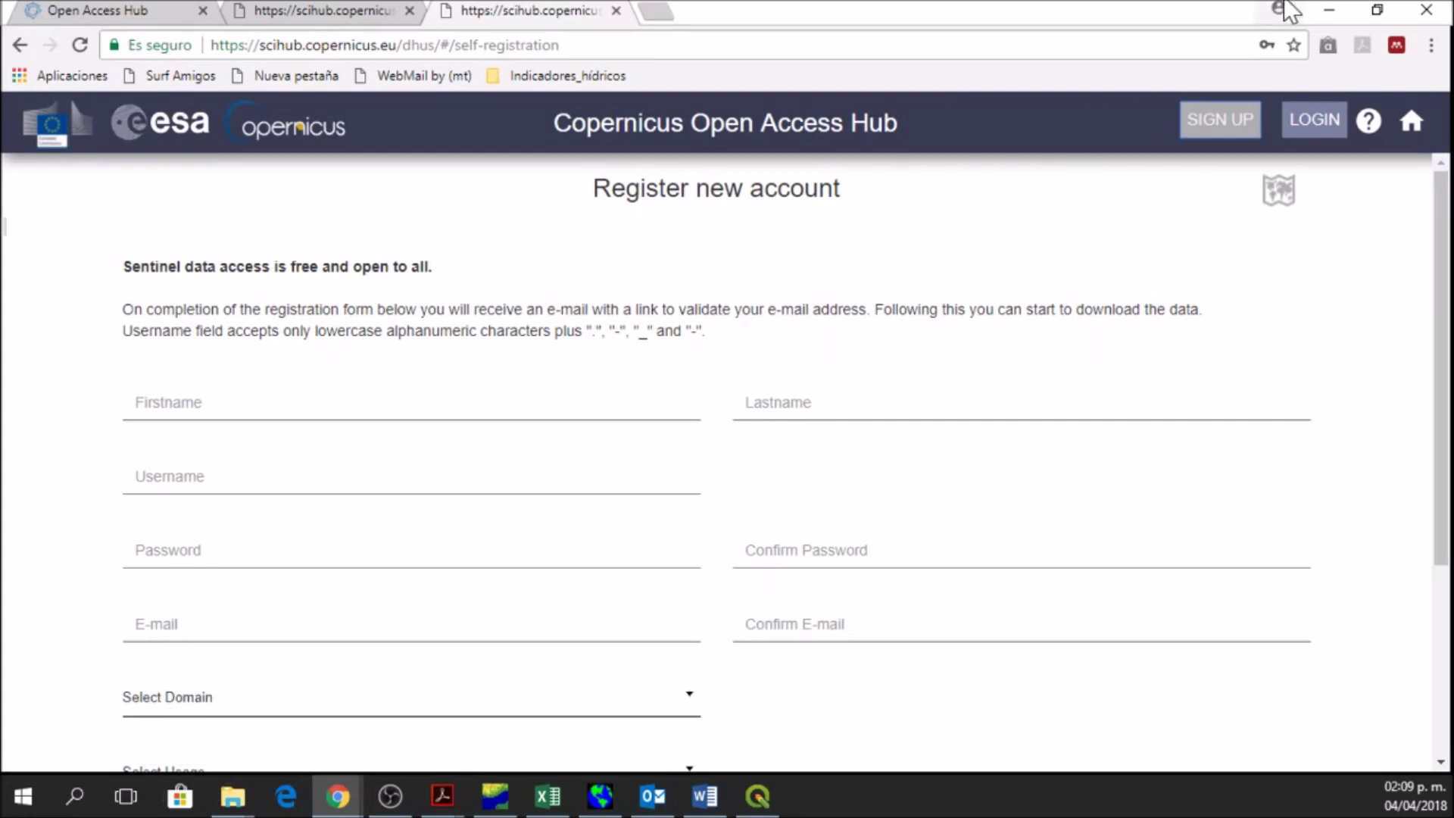
left_click(1327, 11)
- Check the QGIS Desktop 3.0.0 shortcut in the QGIS 3.0 desktop folder, then return to QGIS
mouse_move(757, 795)
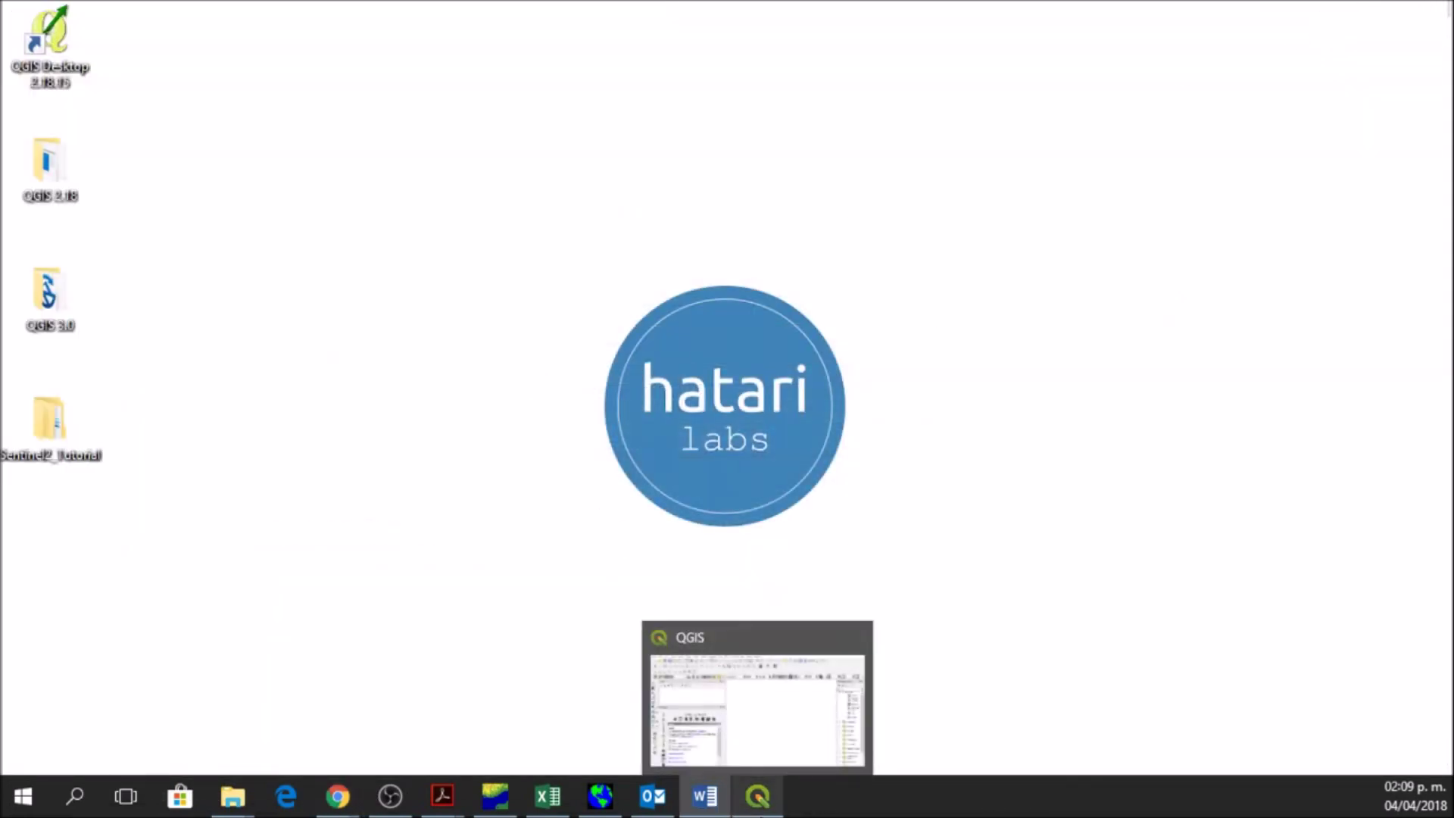
left_click(788, 727)
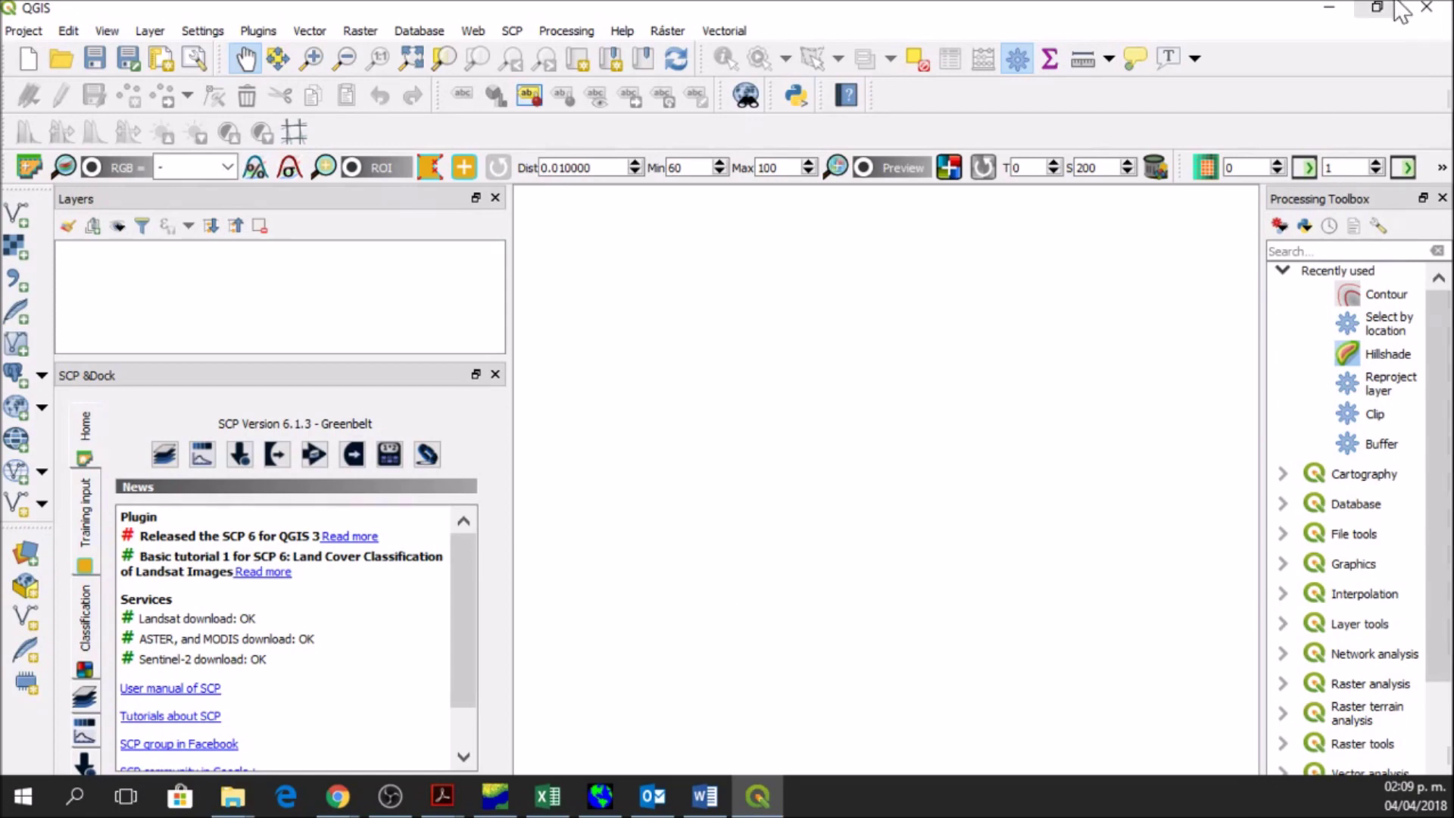
left_click(1327, 9)
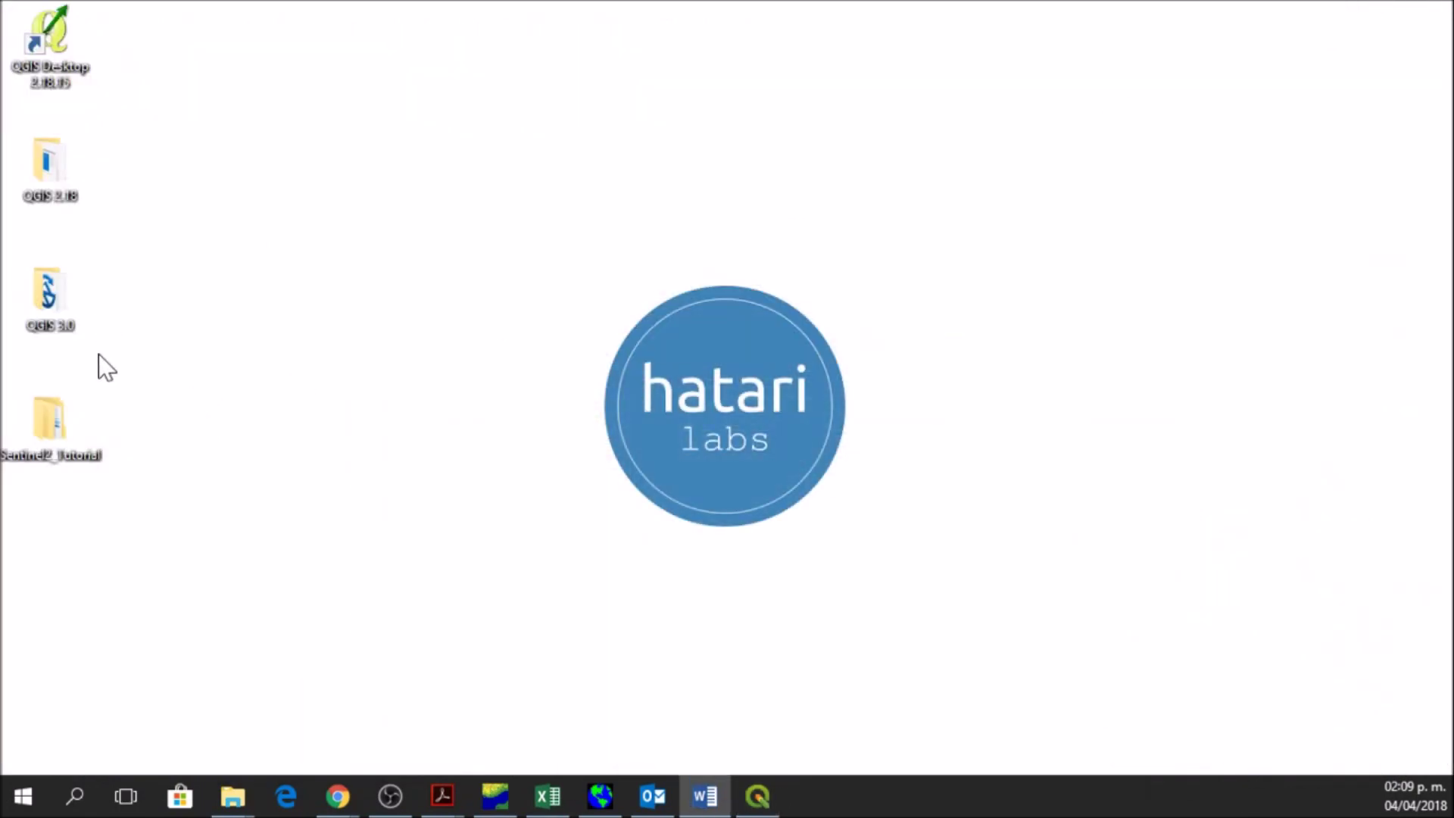
double_click(75, 303)
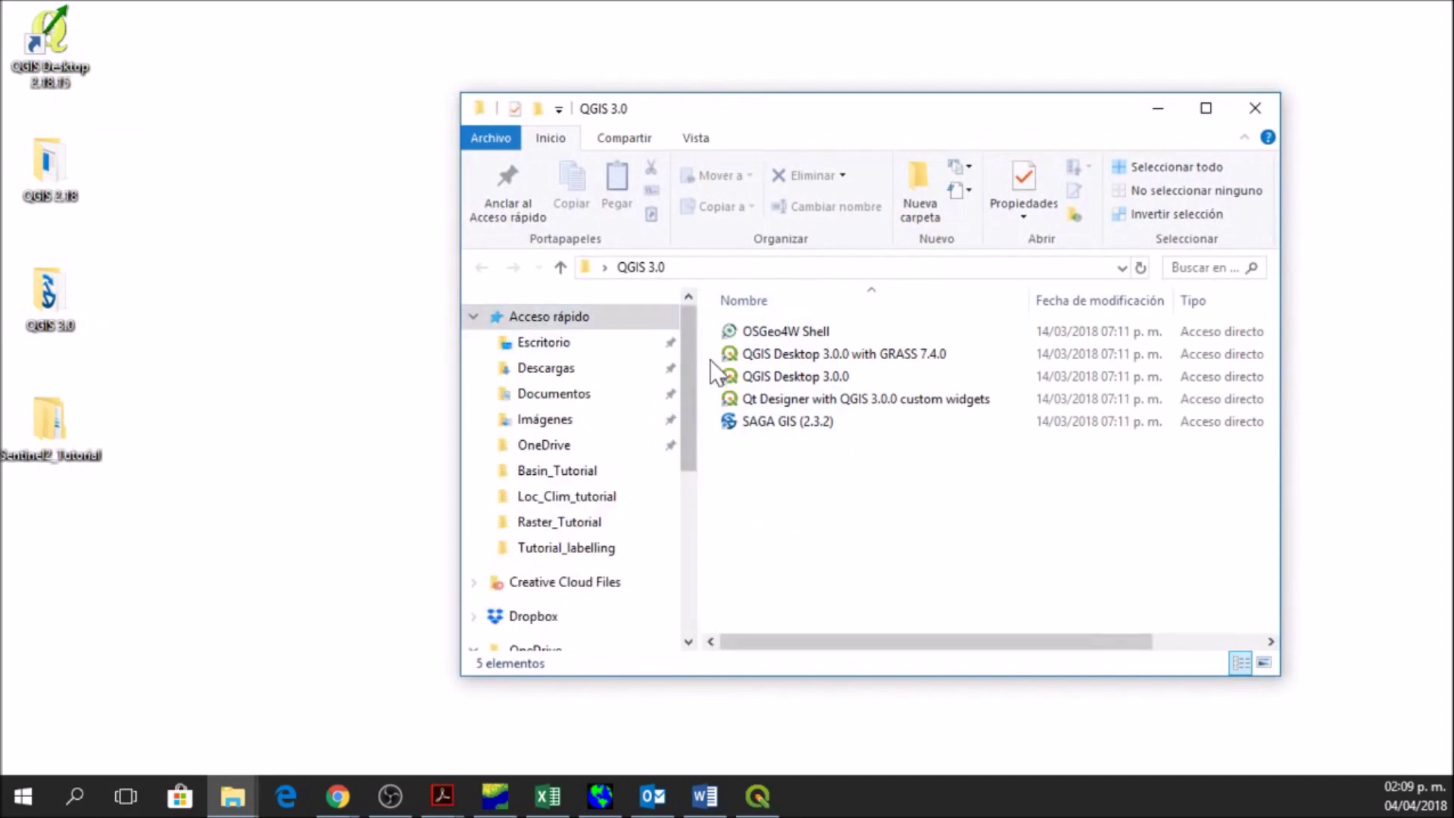
left_click(738, 379)
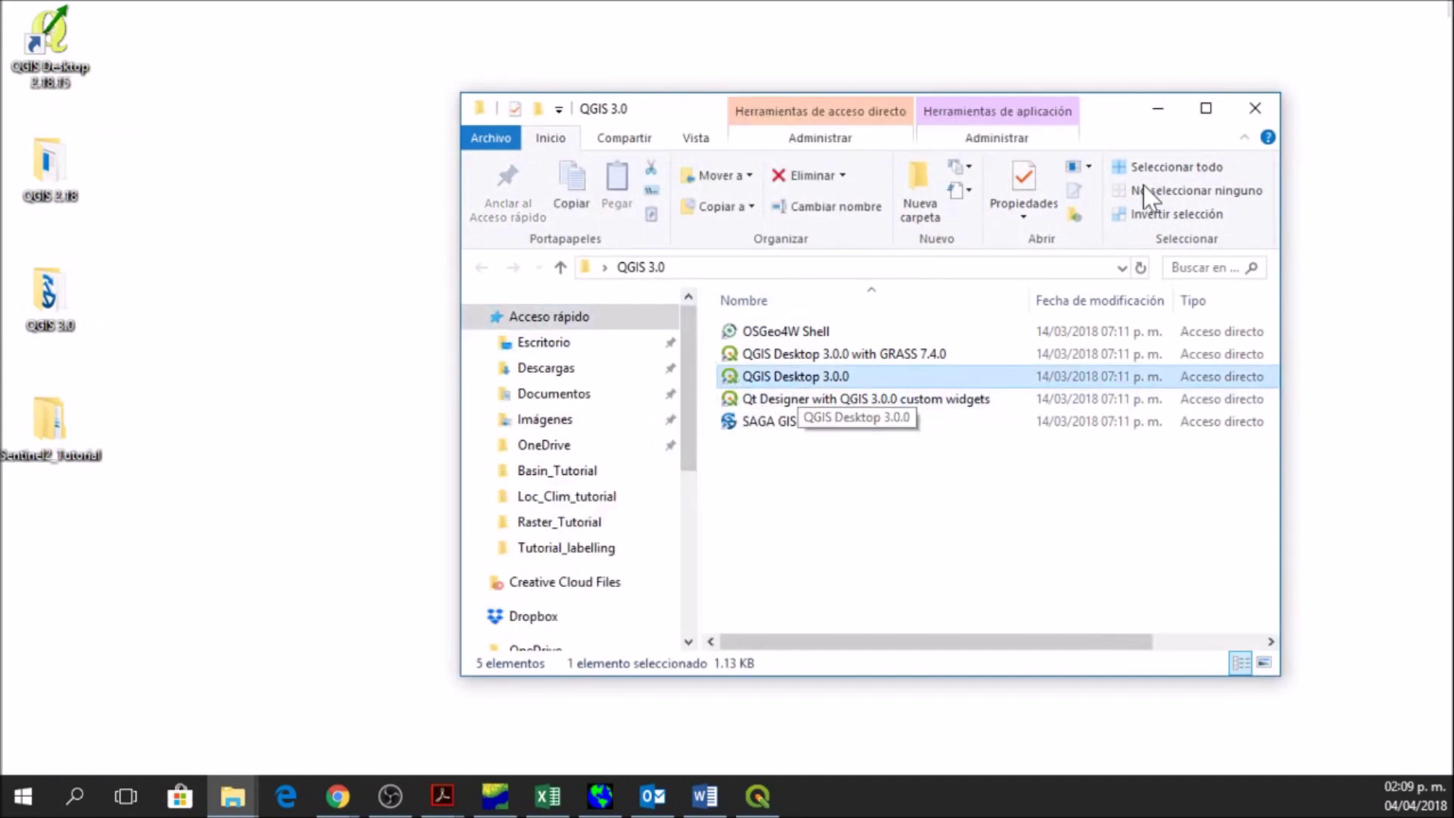
left_click(1255, 108)
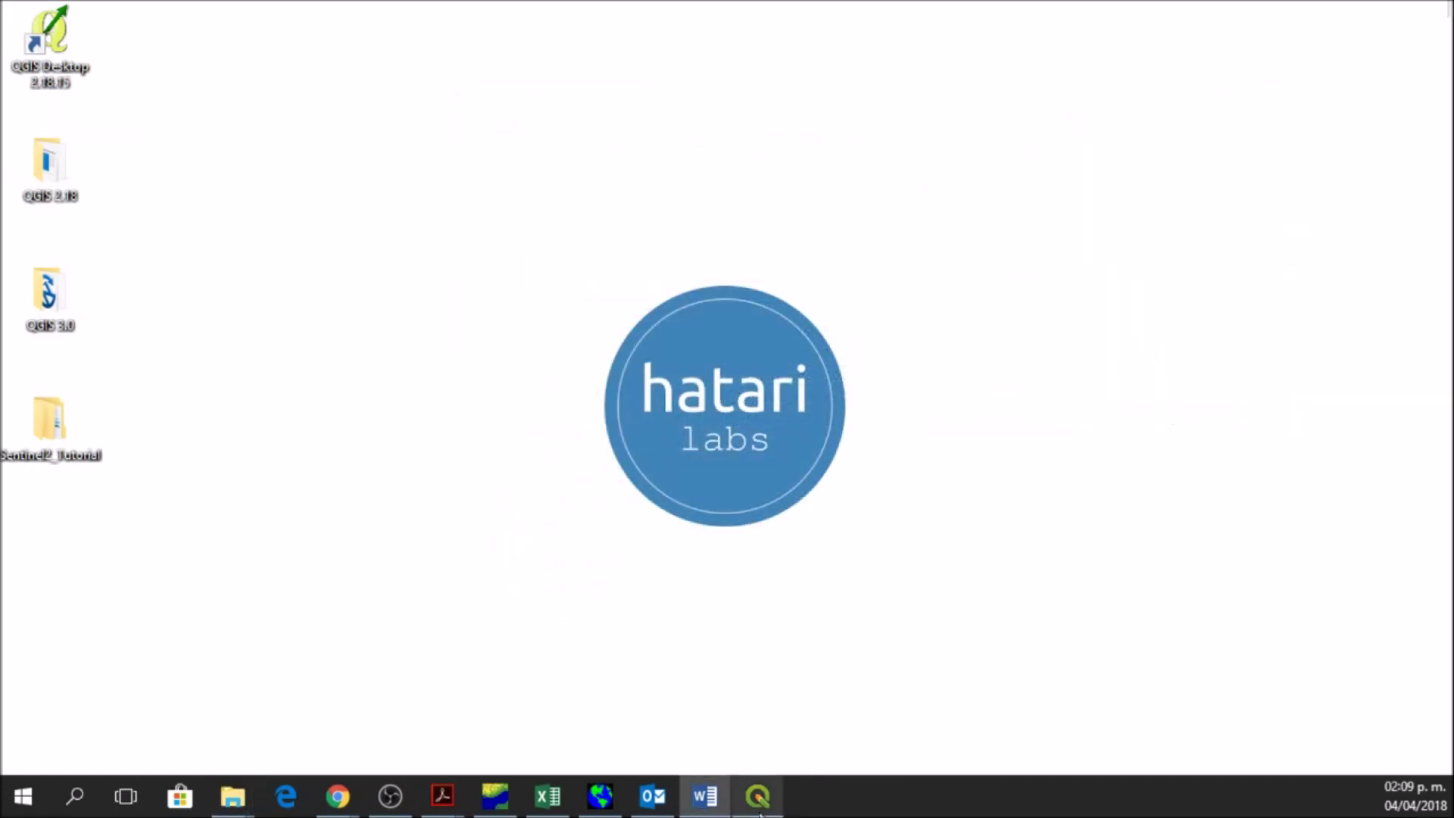
left_click(758, 799)
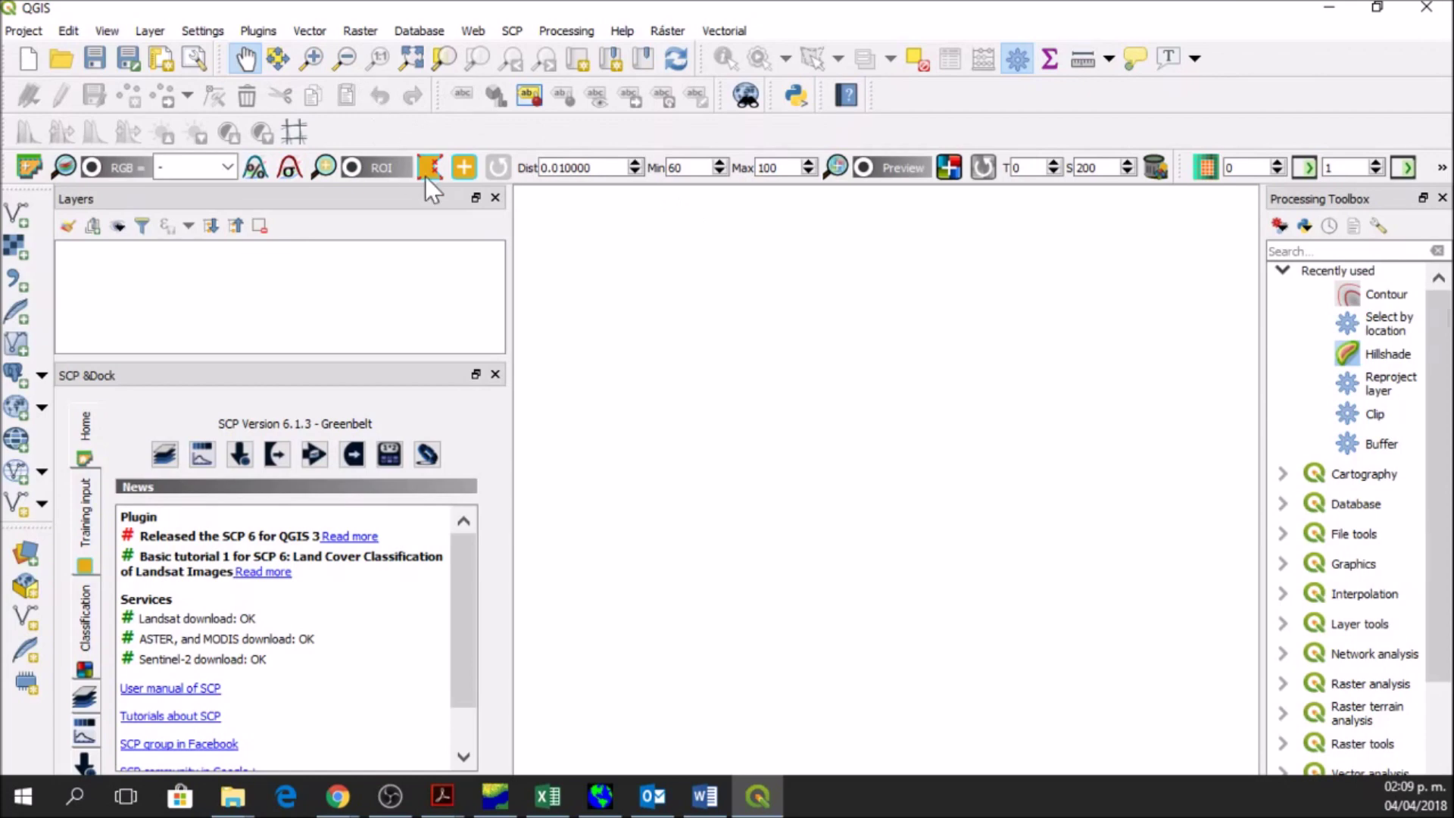
left_click(257, 26)
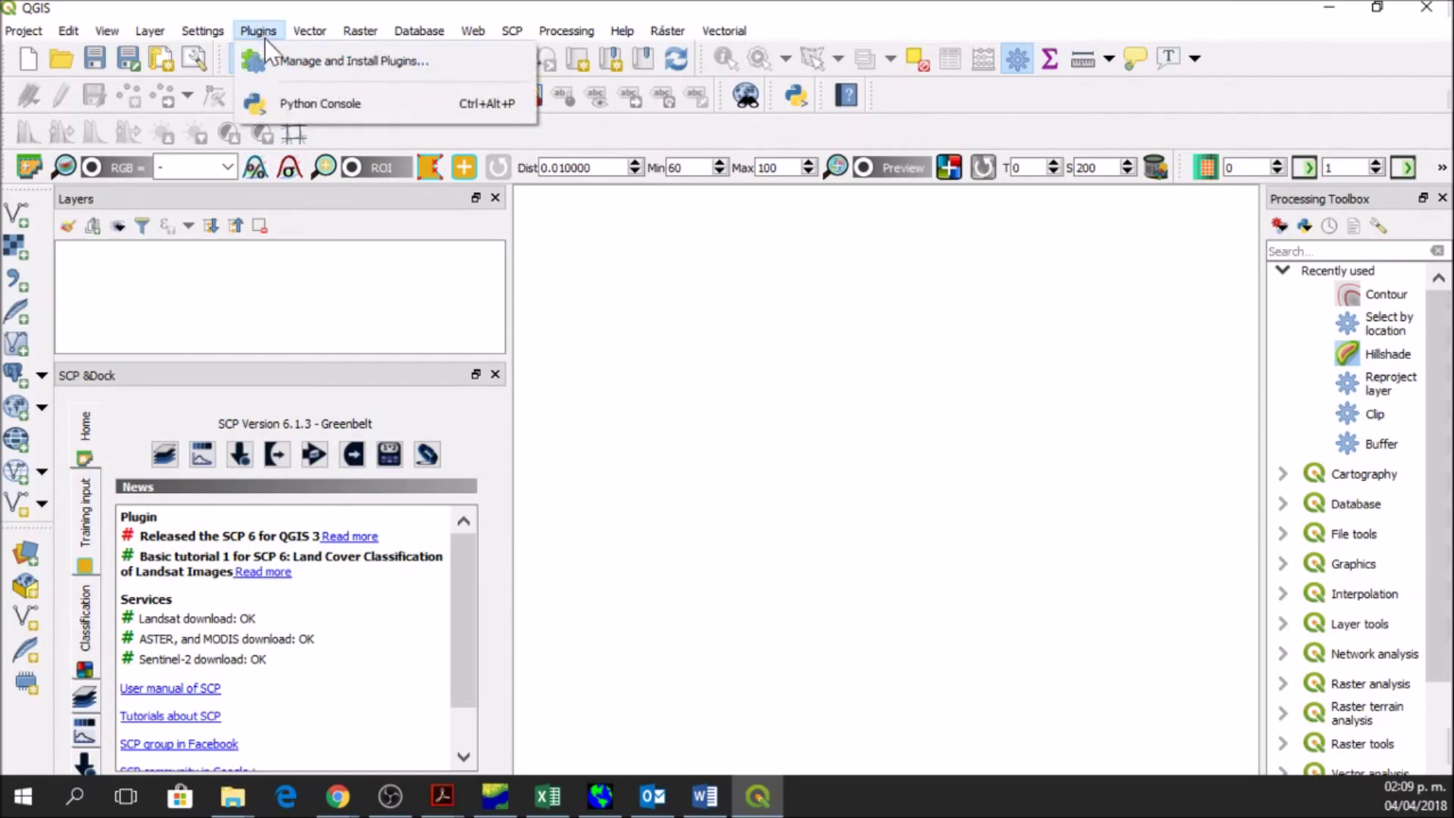
left_click(271, 63)
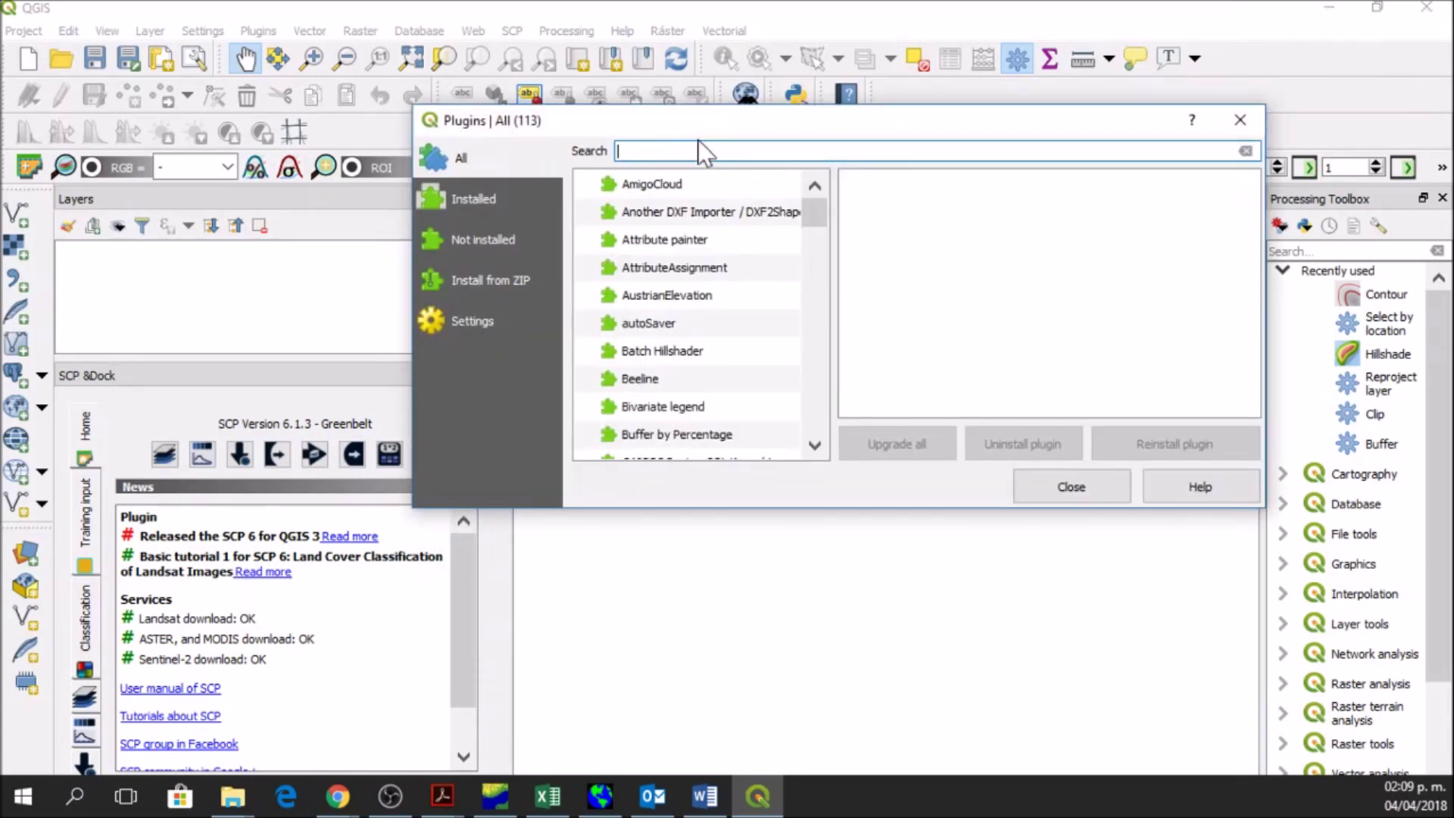
type("semi")
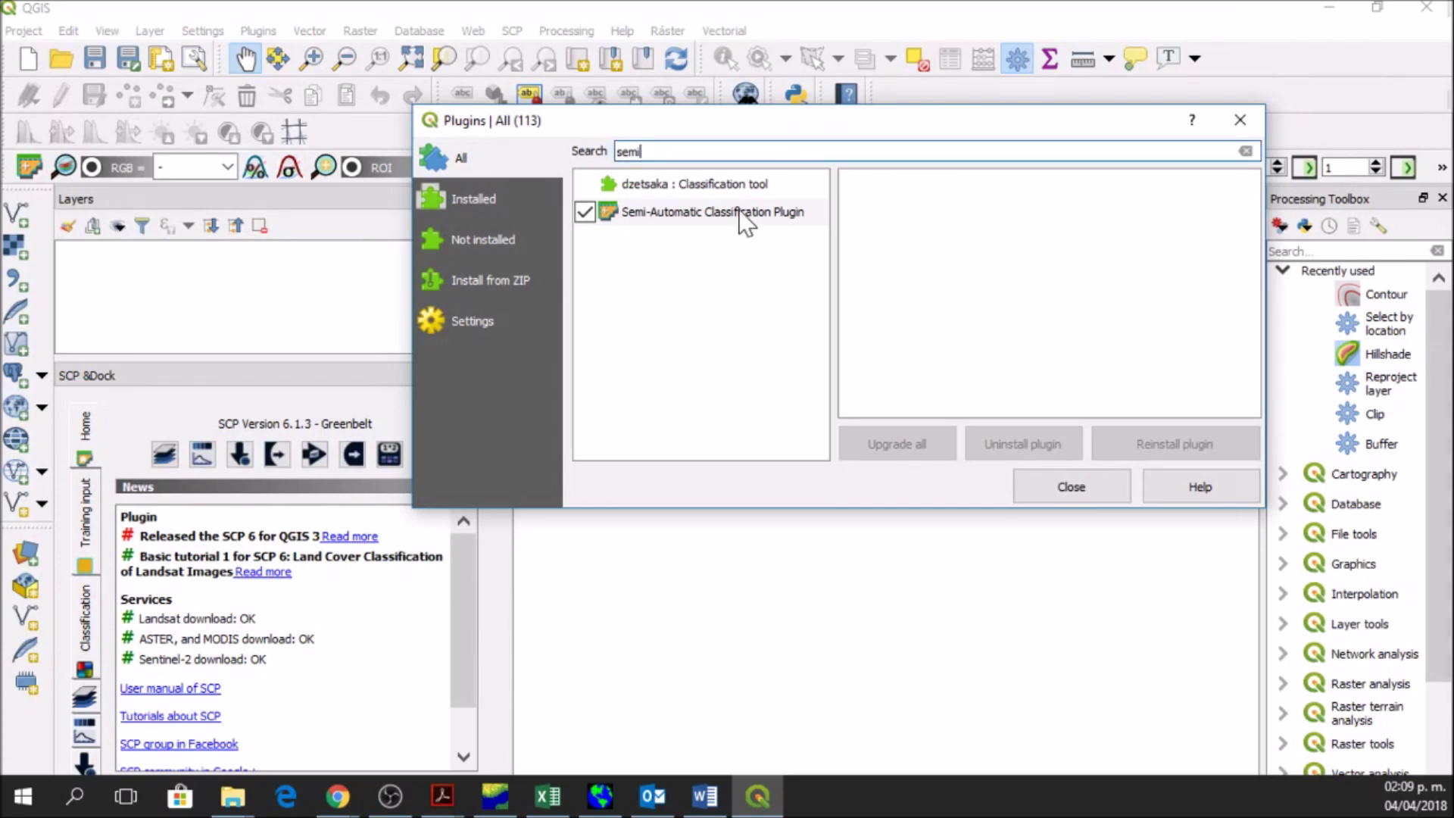
left_click(712, 212)
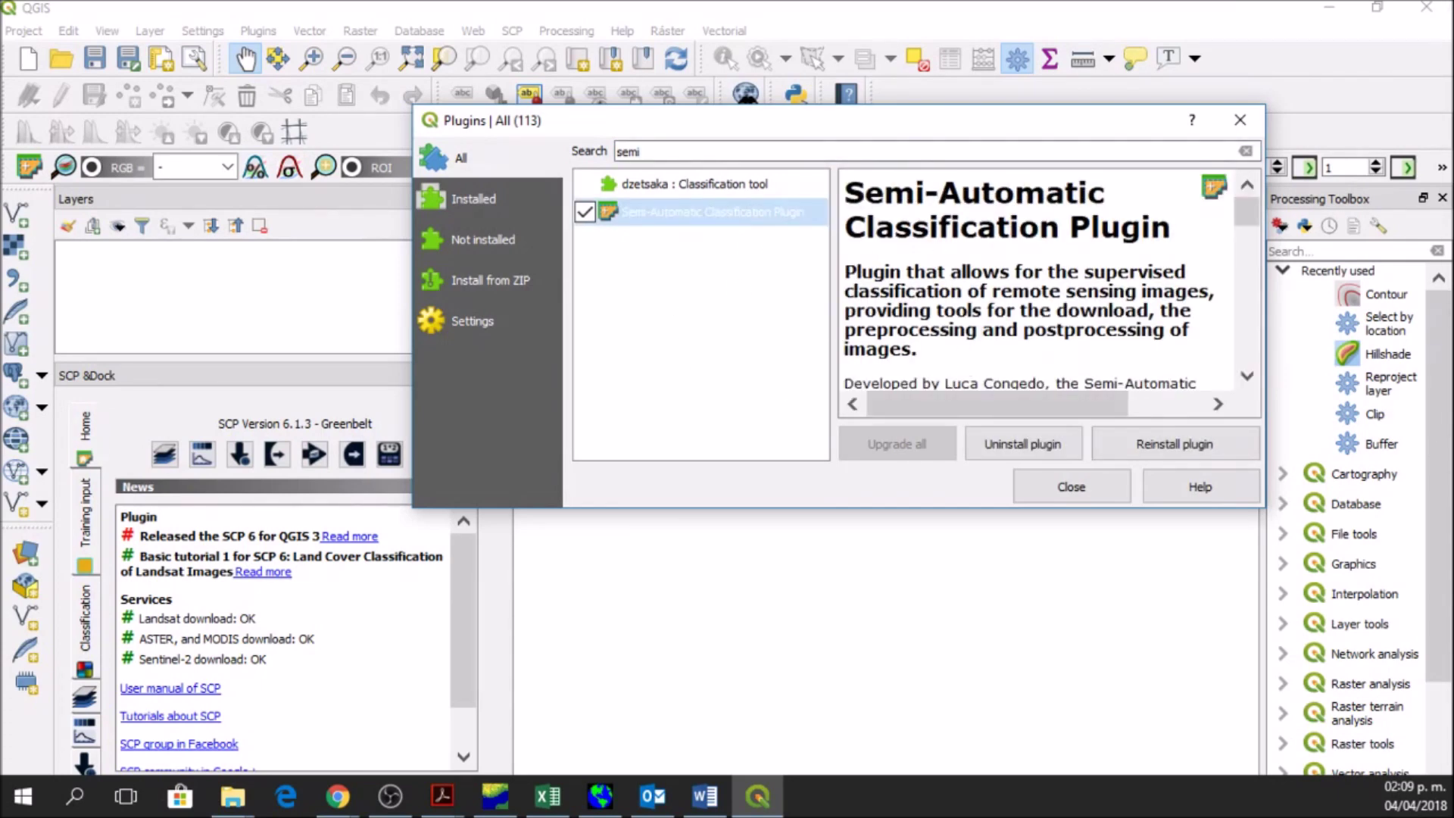
left_click_drag(999, 135, 808, 140)
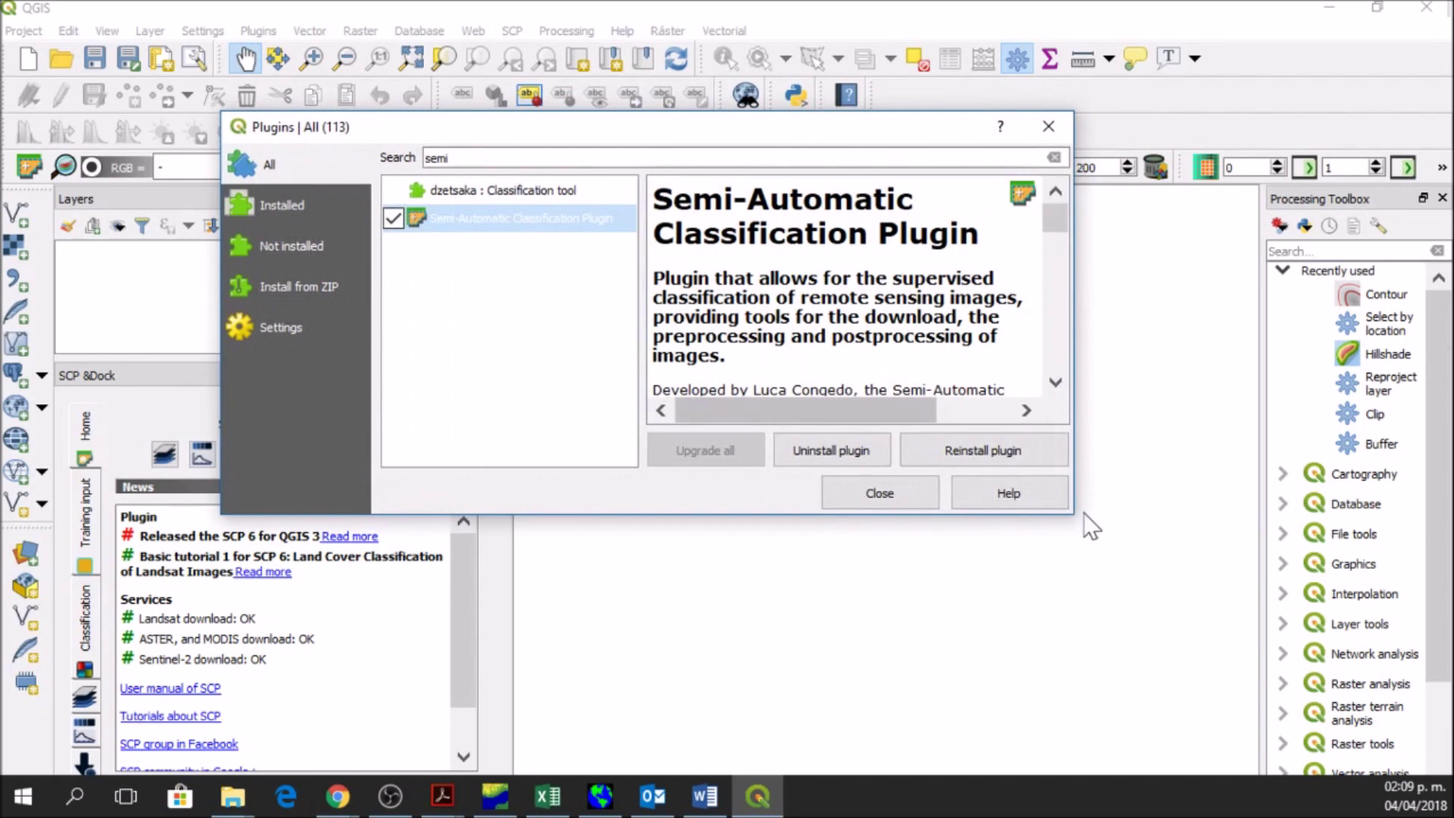
left_click_drag(1077, 509, 1278, 656)
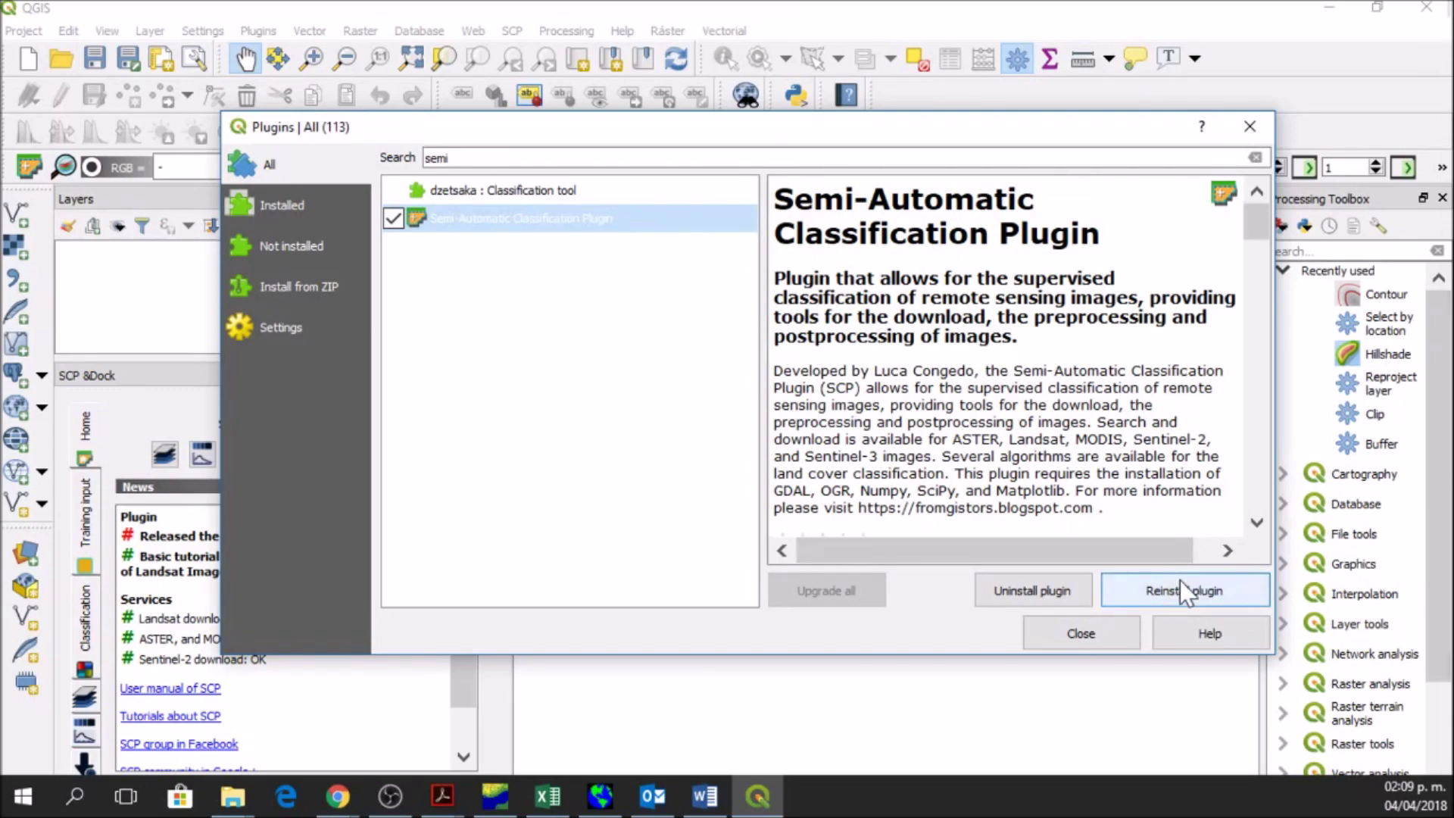
left_click(1248, 127)
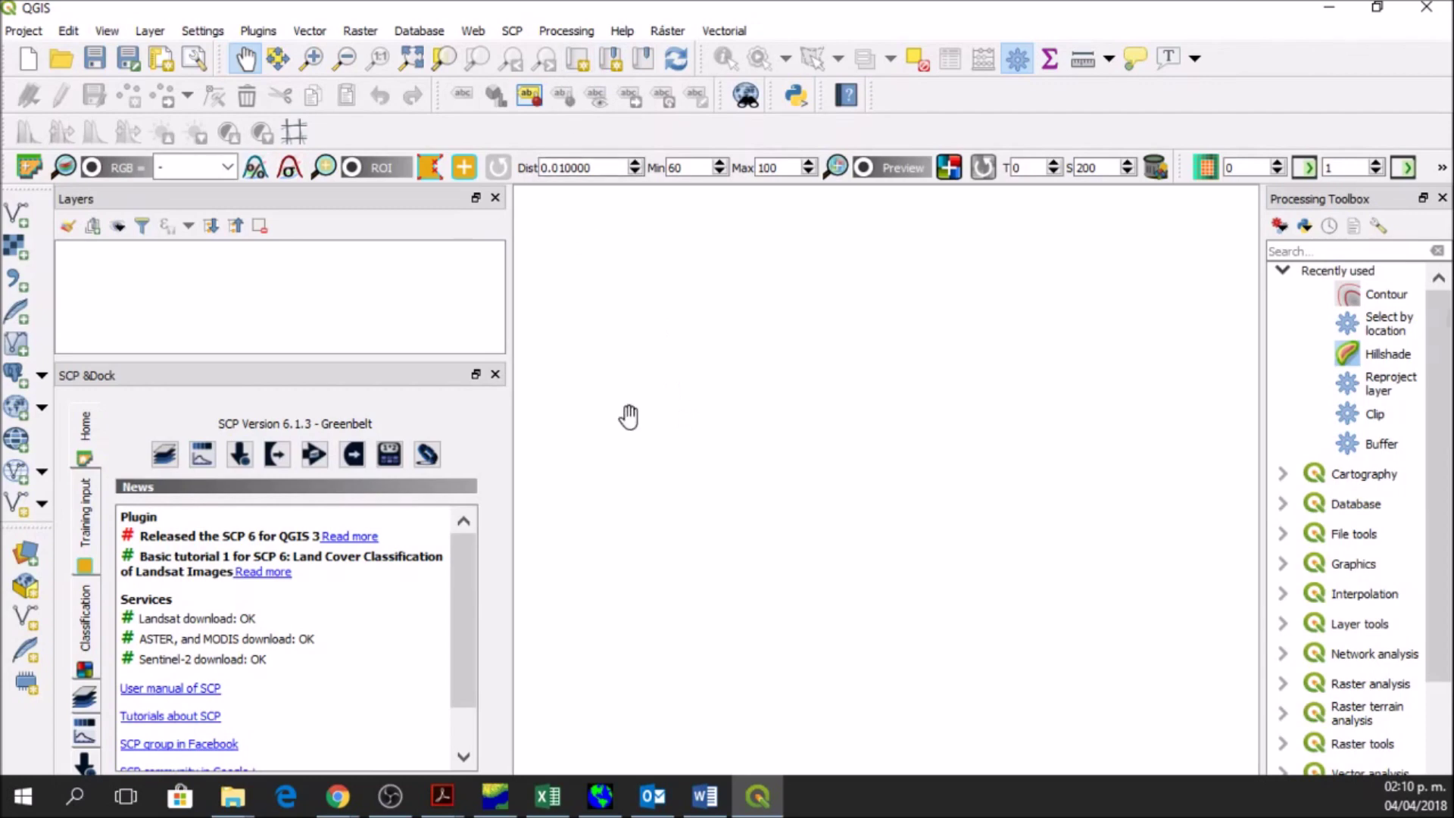
left_click(513, 32)
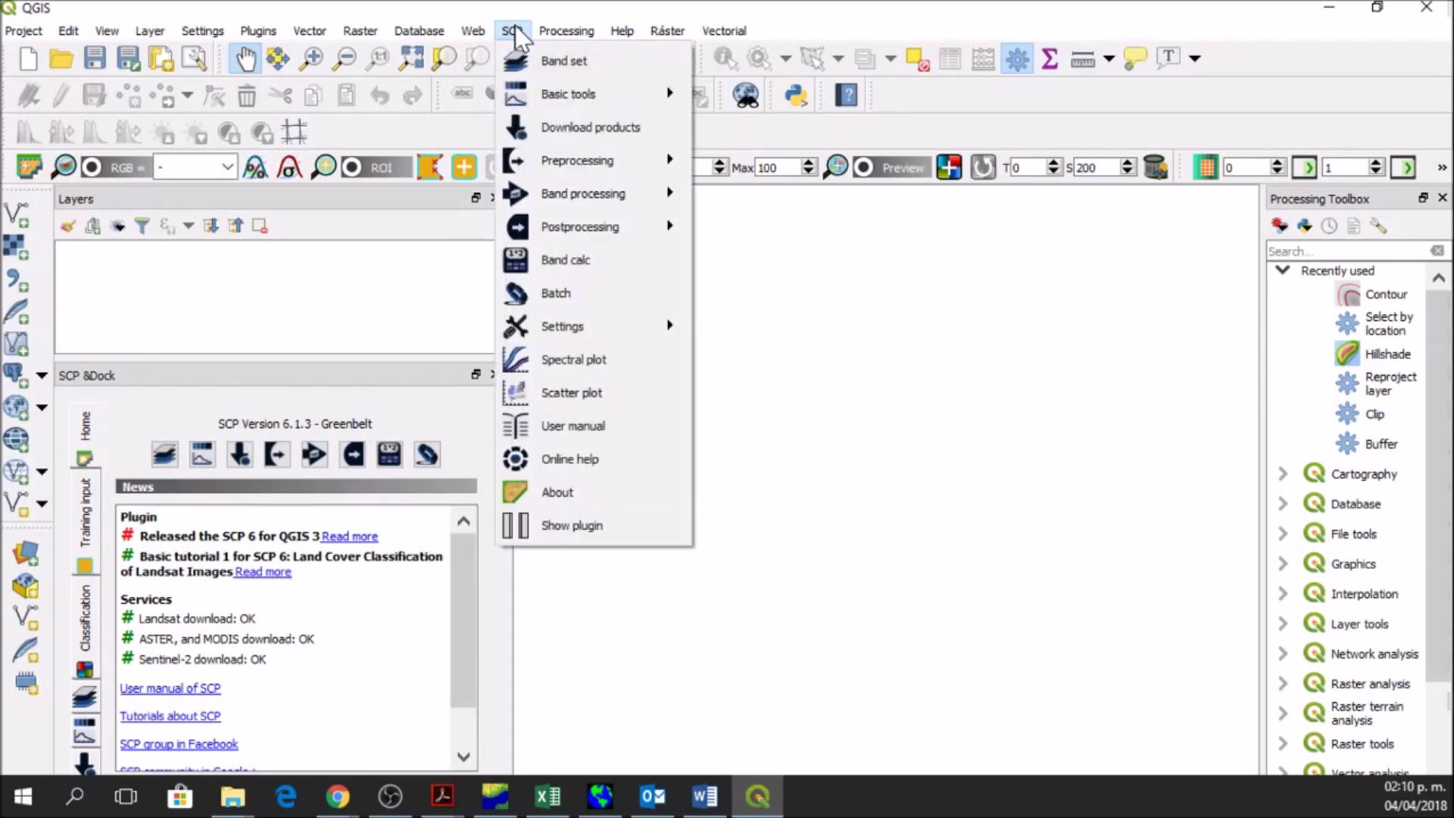
left_click(587, 523)
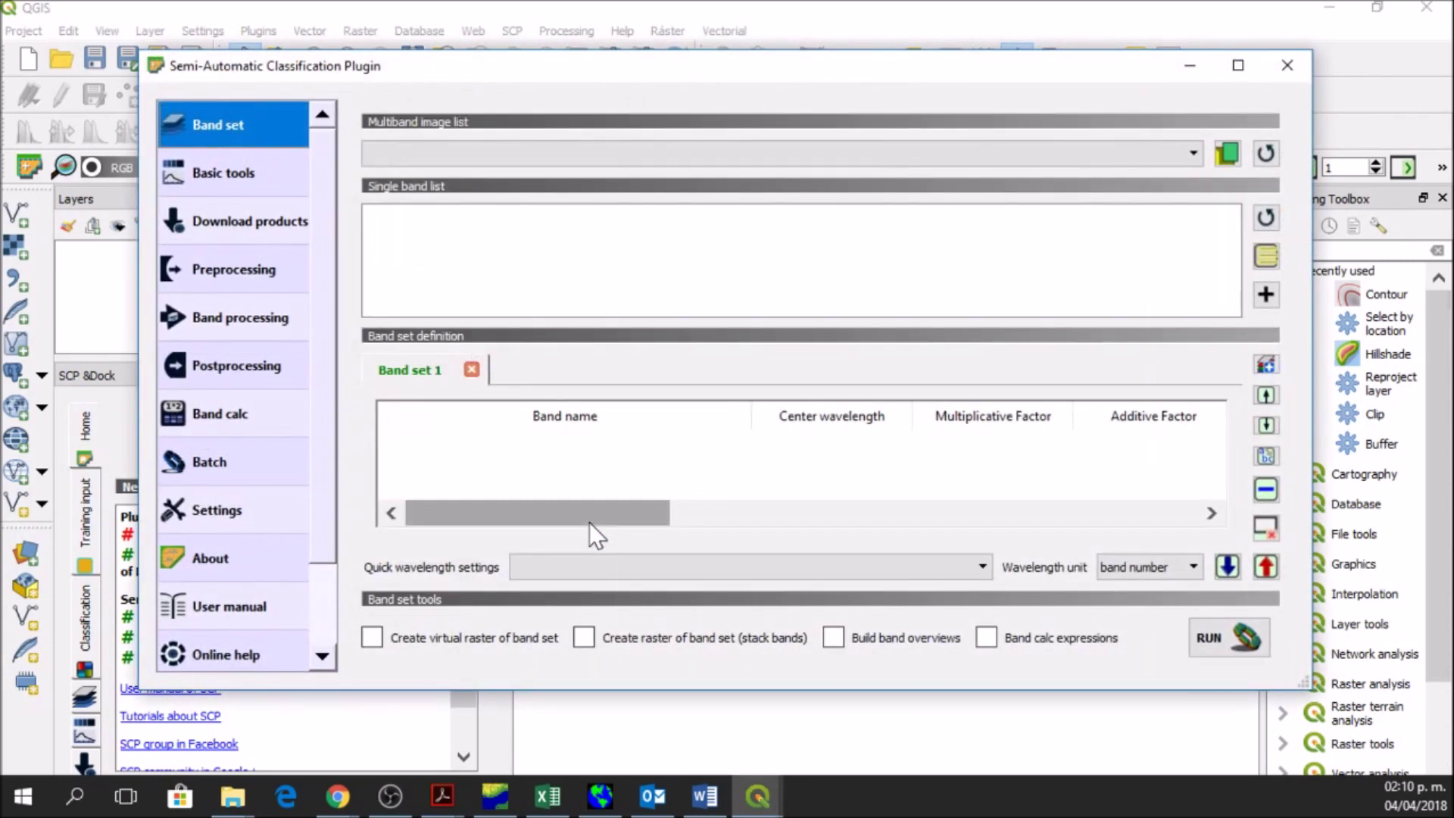
left_click_drag(477, 71, 451, 48)
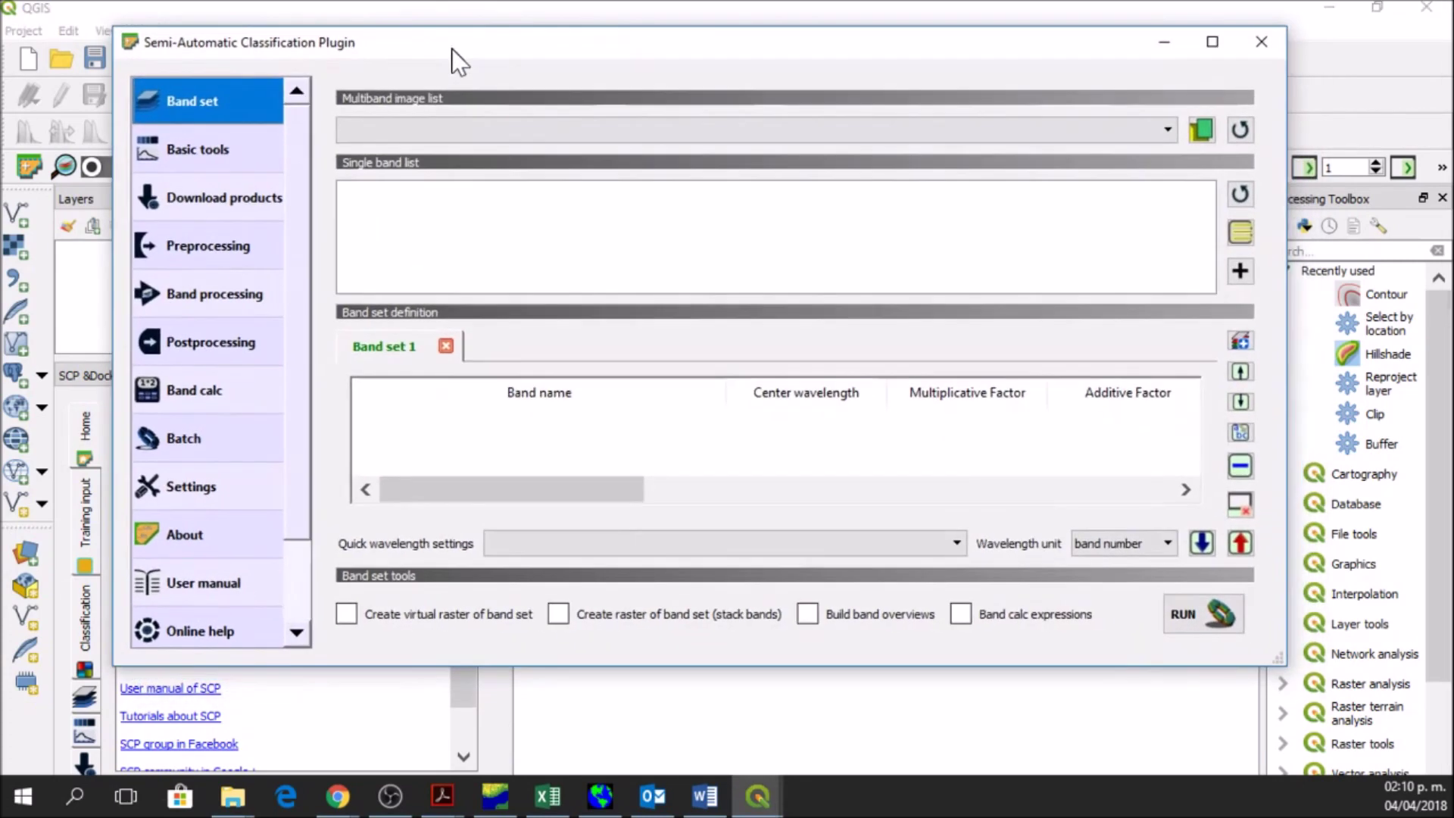
left_click_drag(1266, 648, 1327, 726)
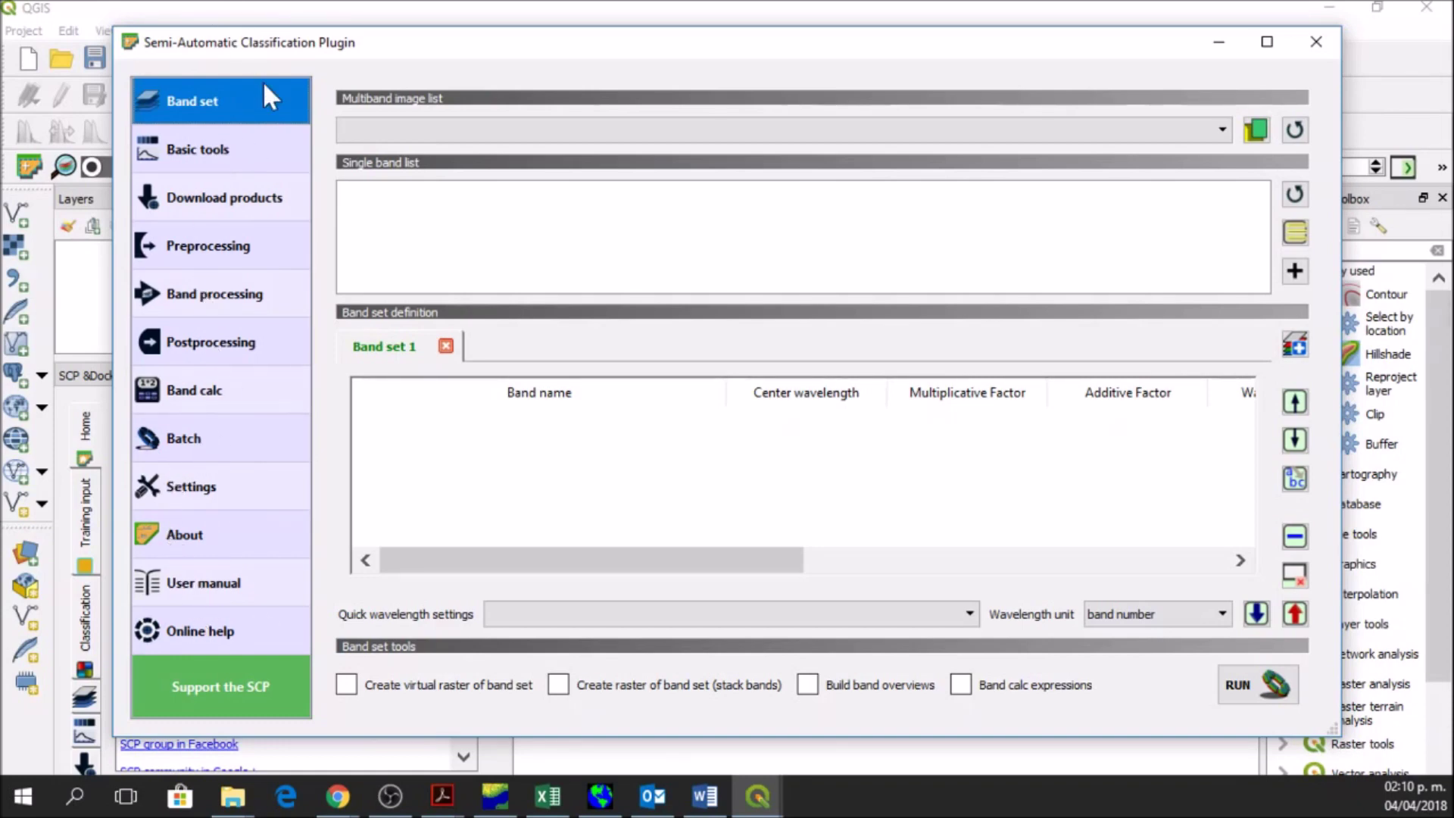
left_click(244, 201)
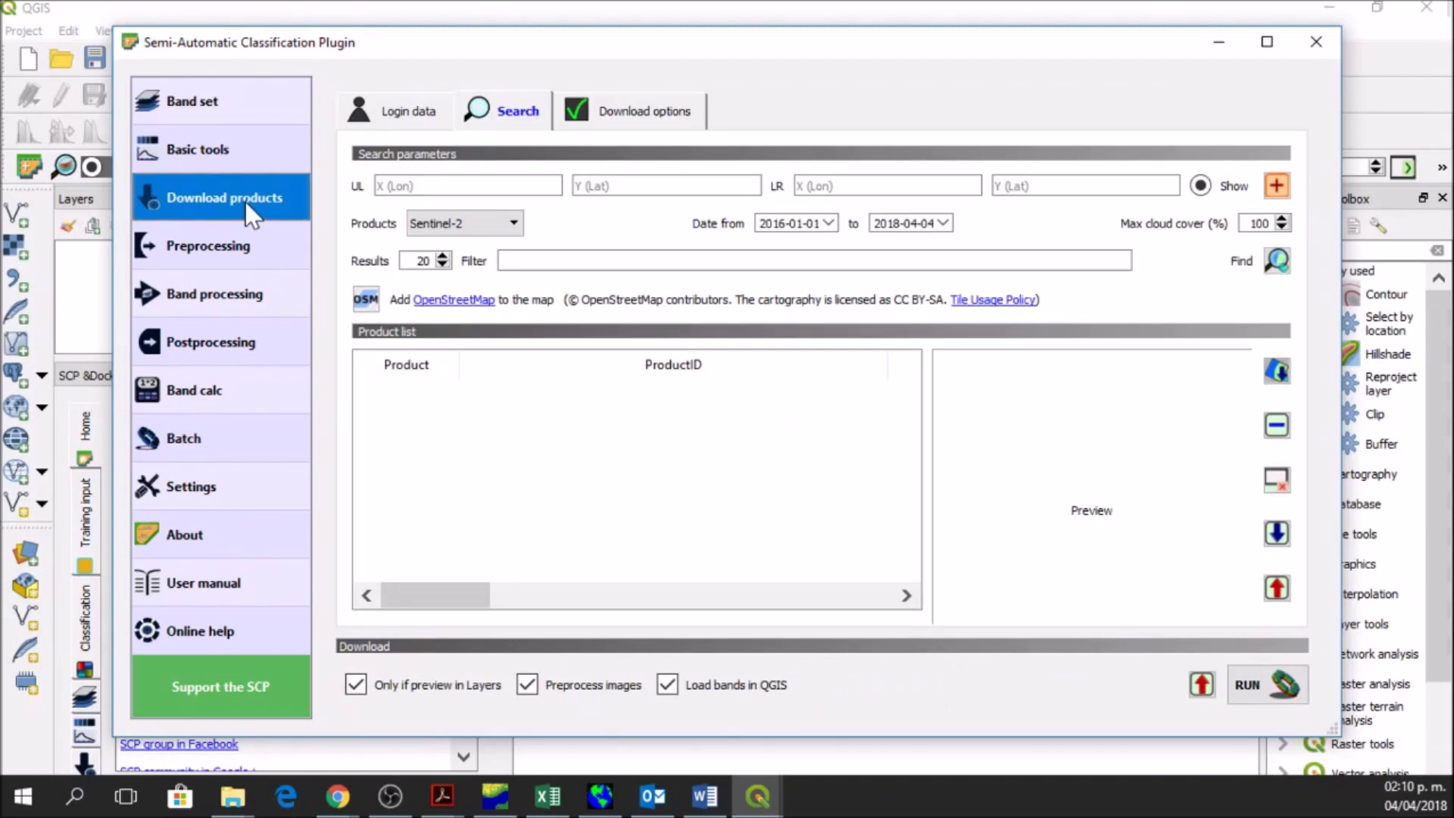
left_click(405, 115)
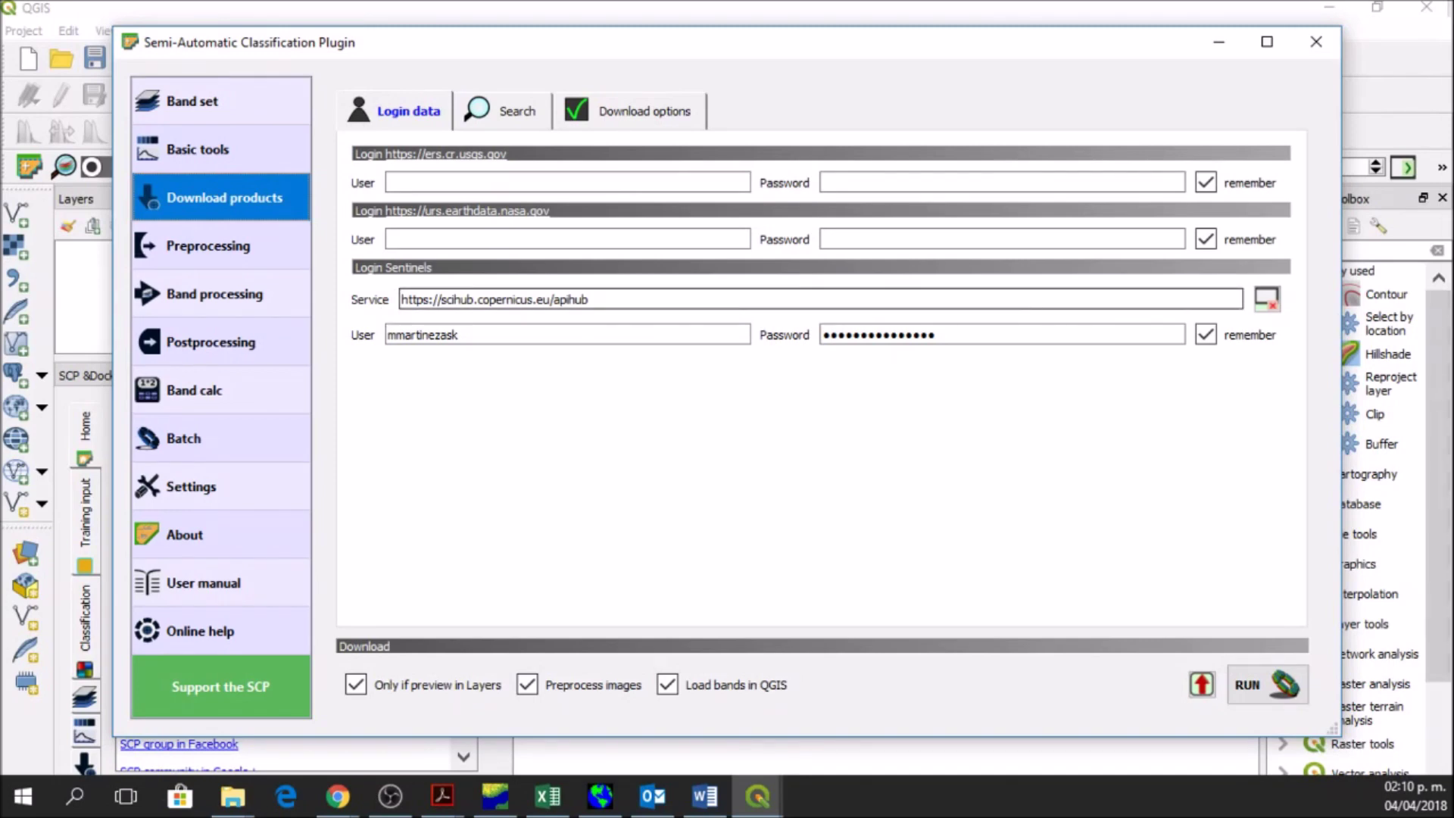
left_click(589, 299)
left_click(483, 333)
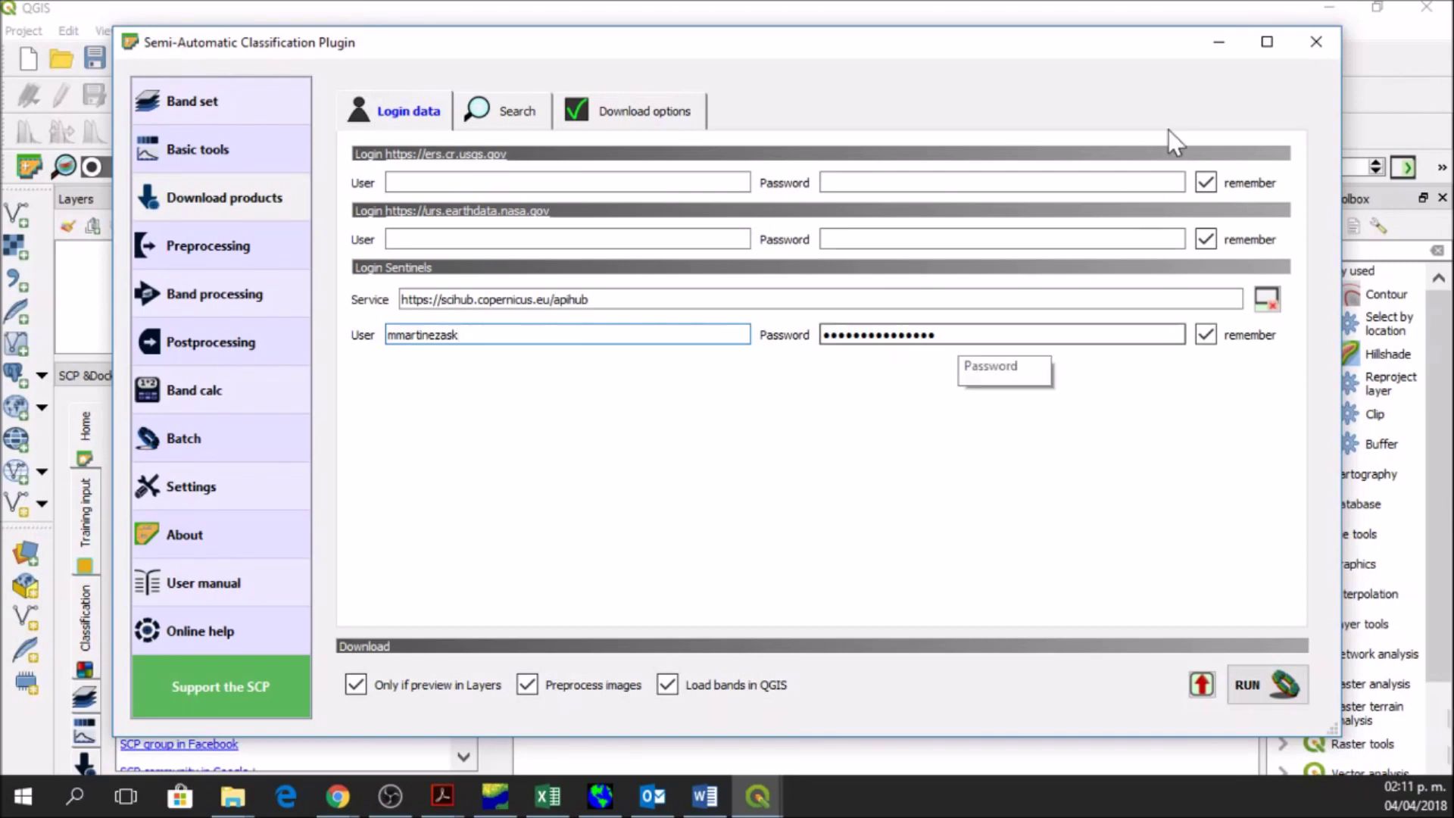
left_click(1219, 41)
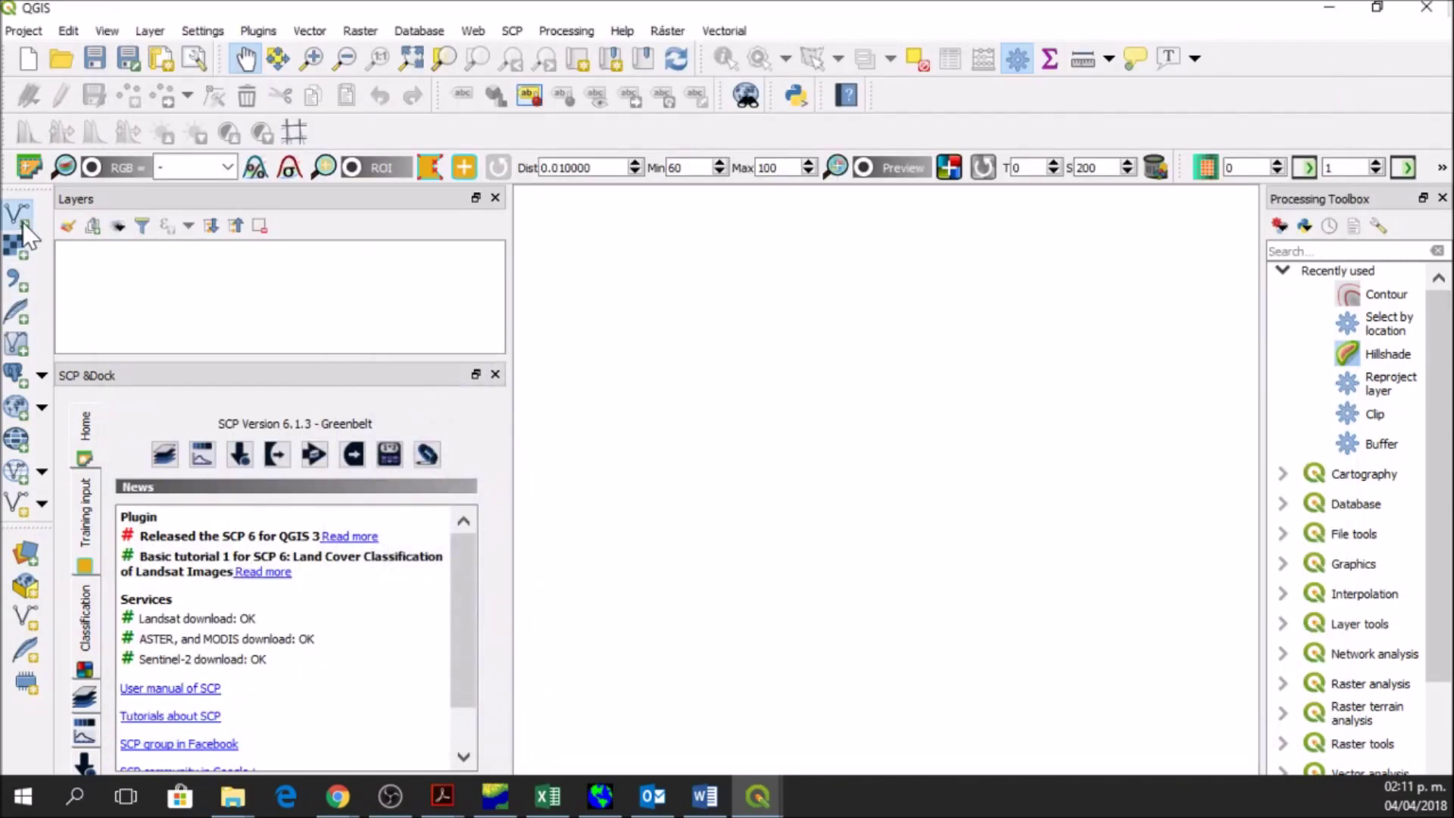
- Add Basin_b.shp from the Tutorial_labelling folder as a vector layer via the Data Source Manager
key("ctrl+shift+v")
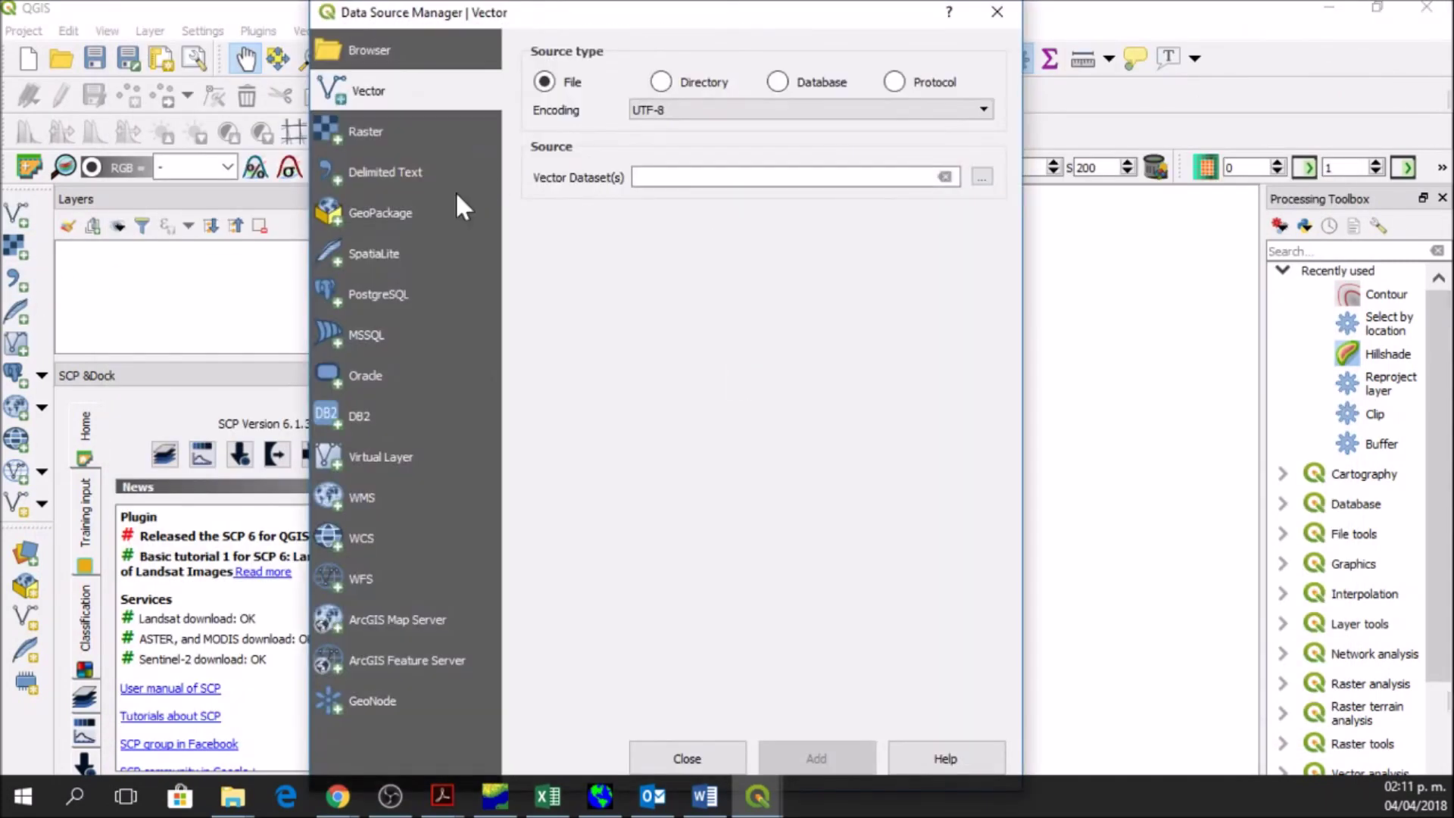
left_click(383, 134)
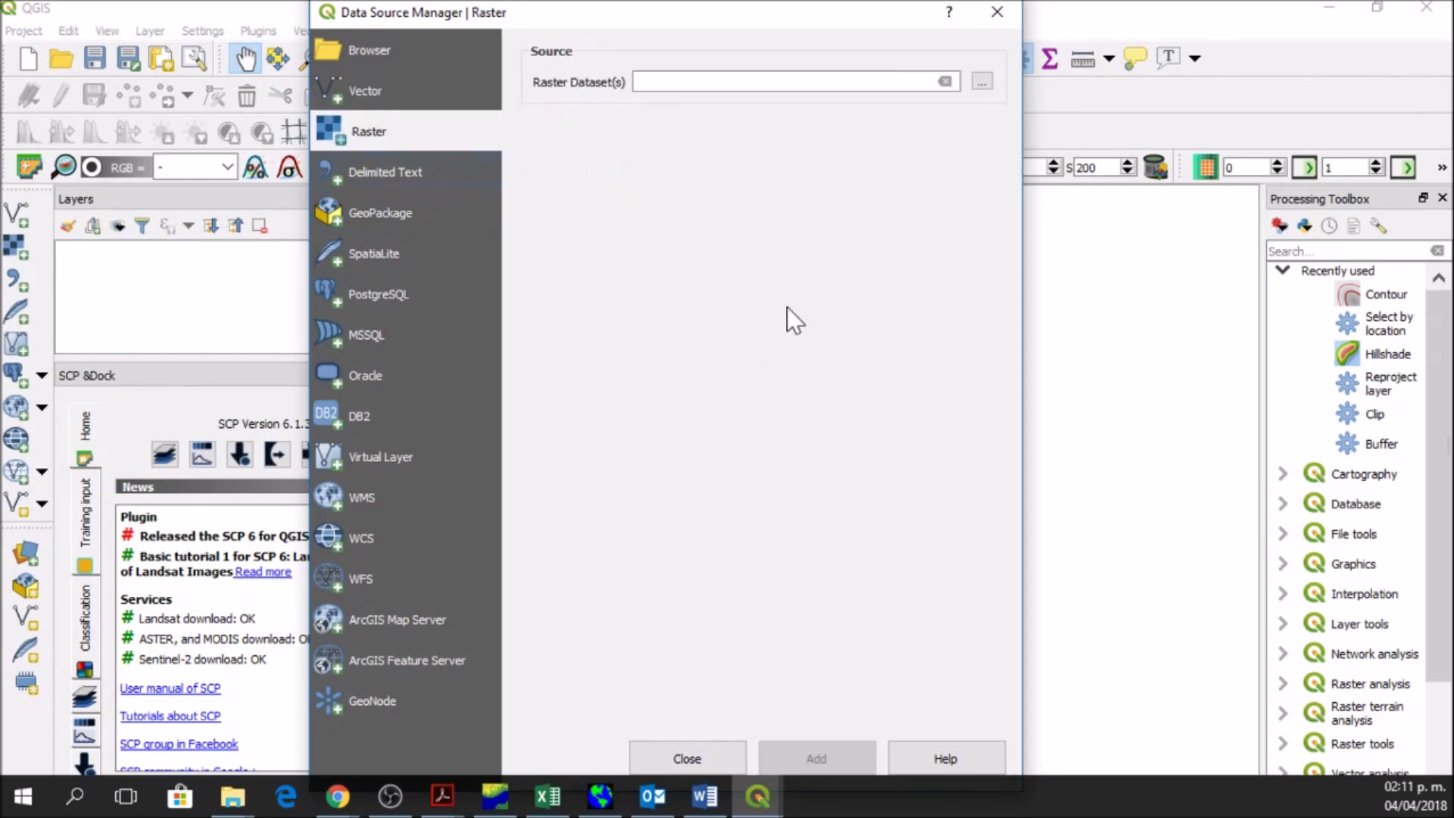
left_click(1012, 6)
left_click(21, 221)
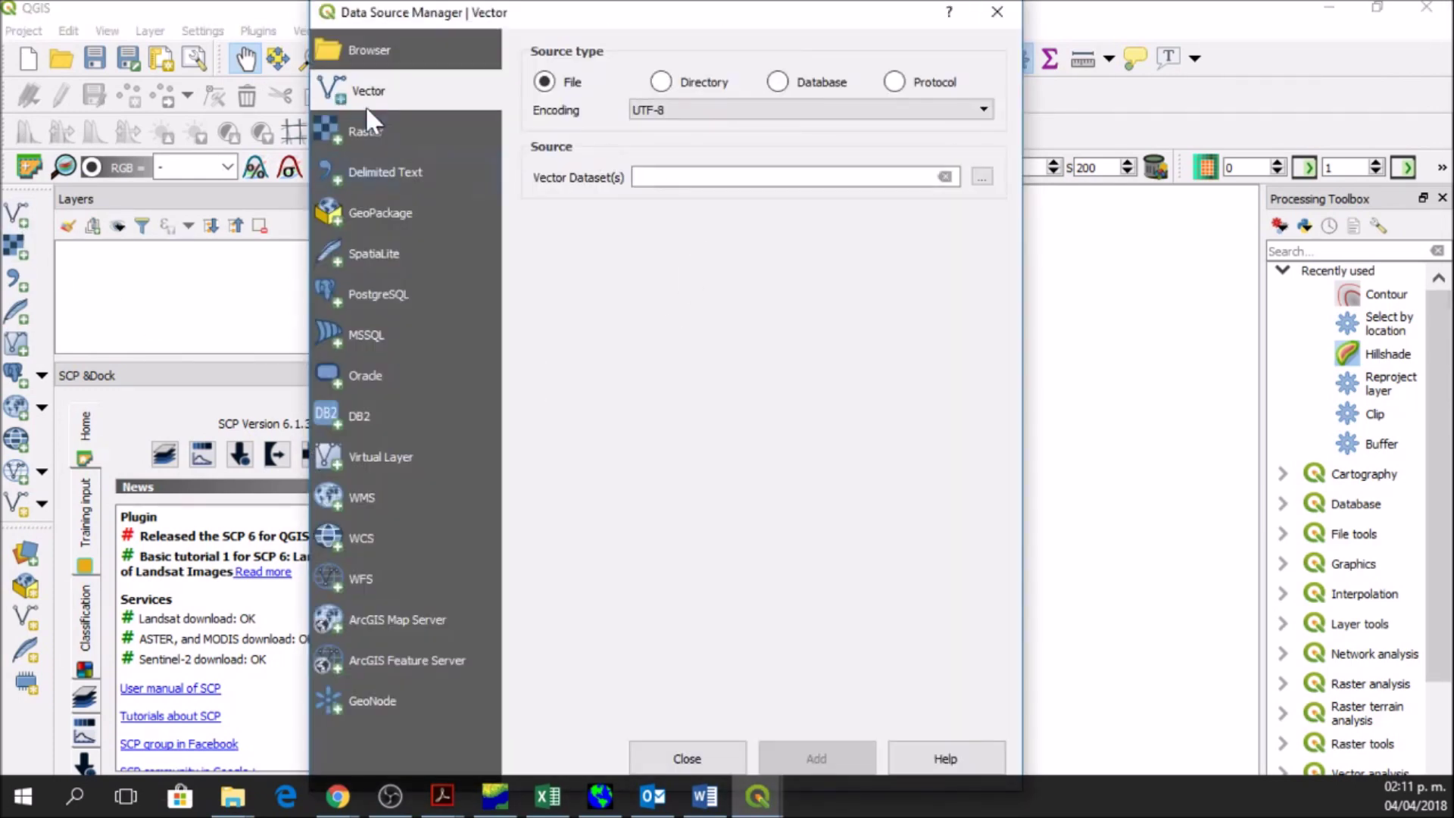
left_click(982, 177)
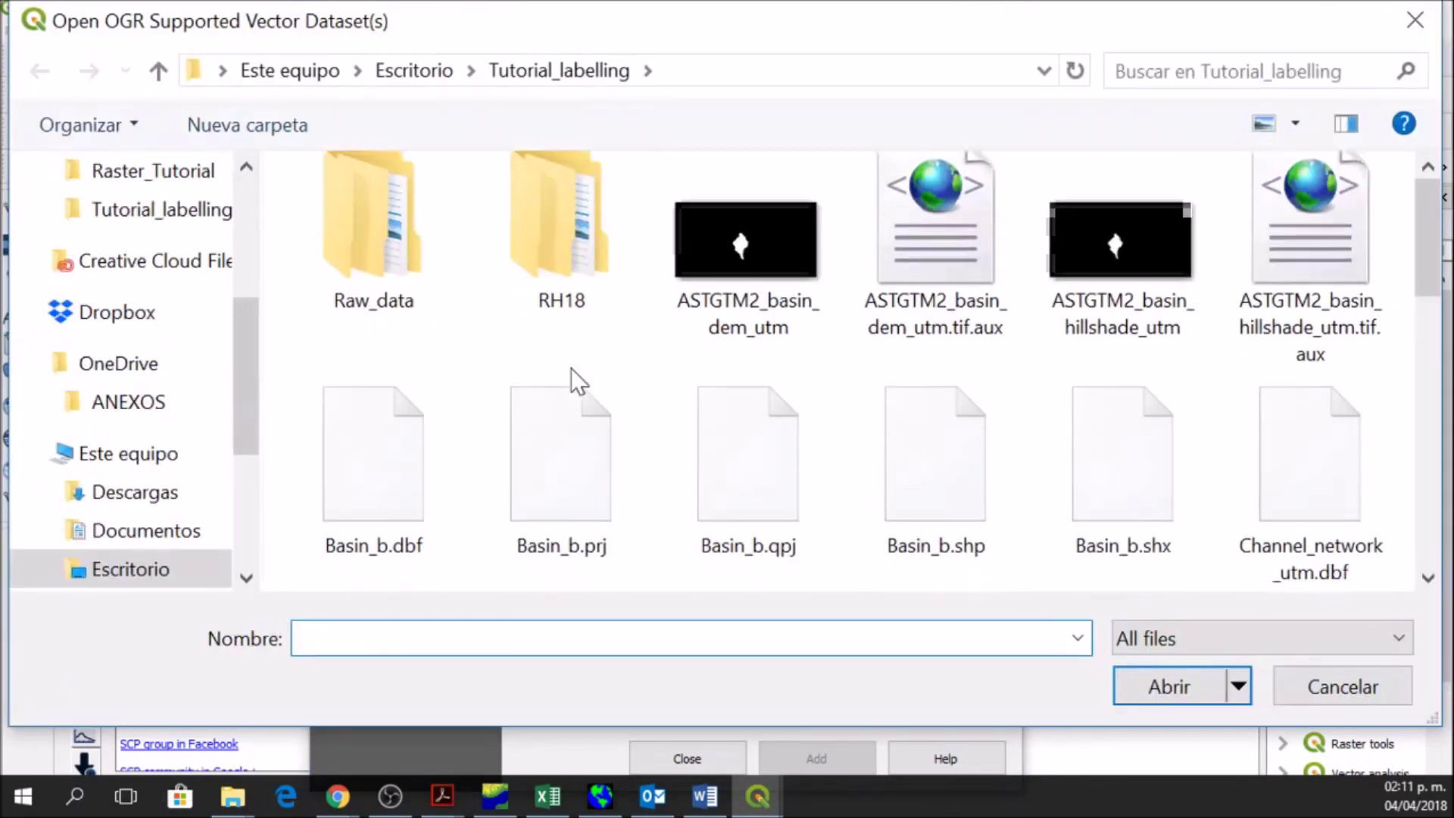
scroll(571, 368, "down", 3)
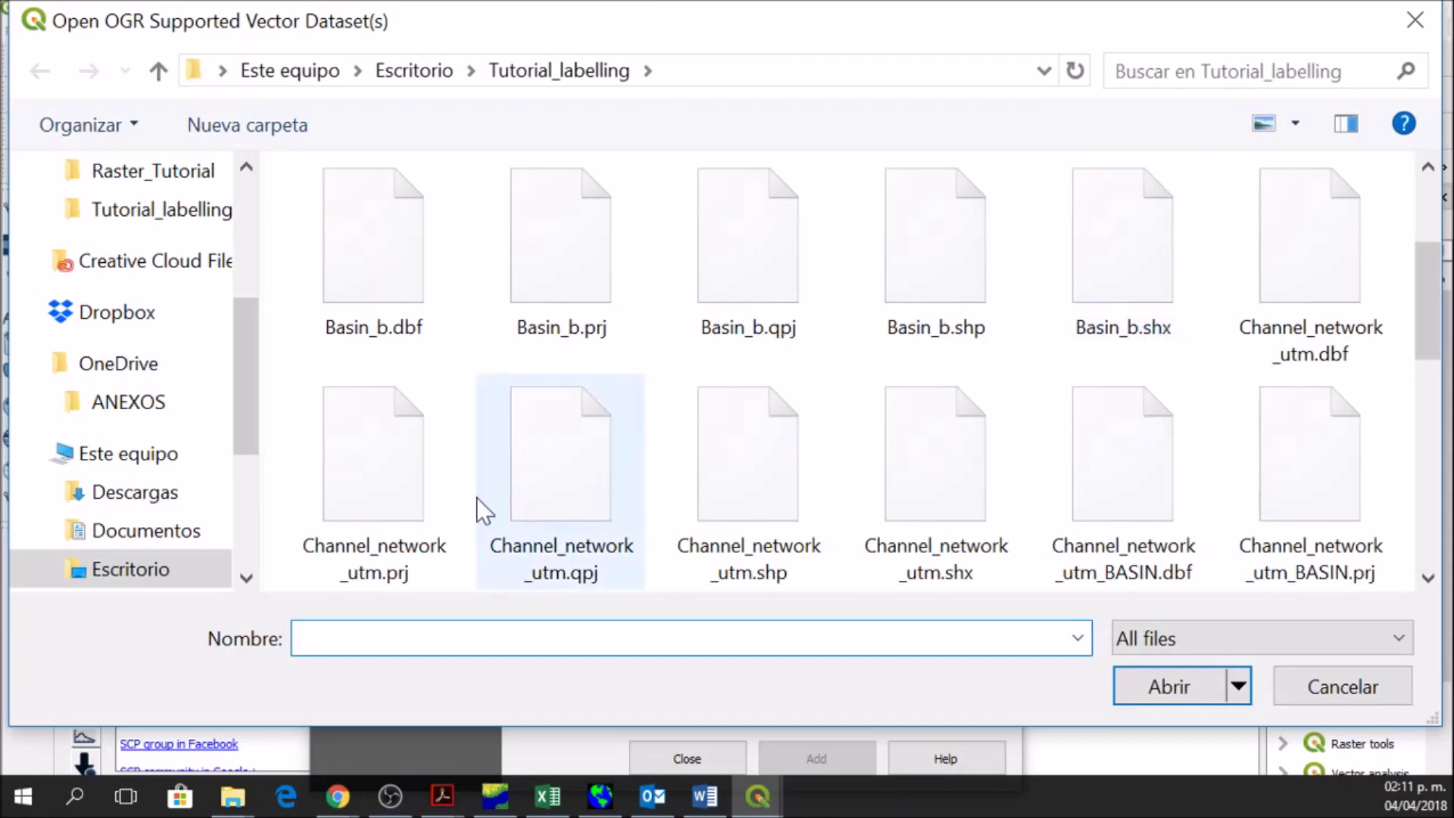
left_click(957, 339)
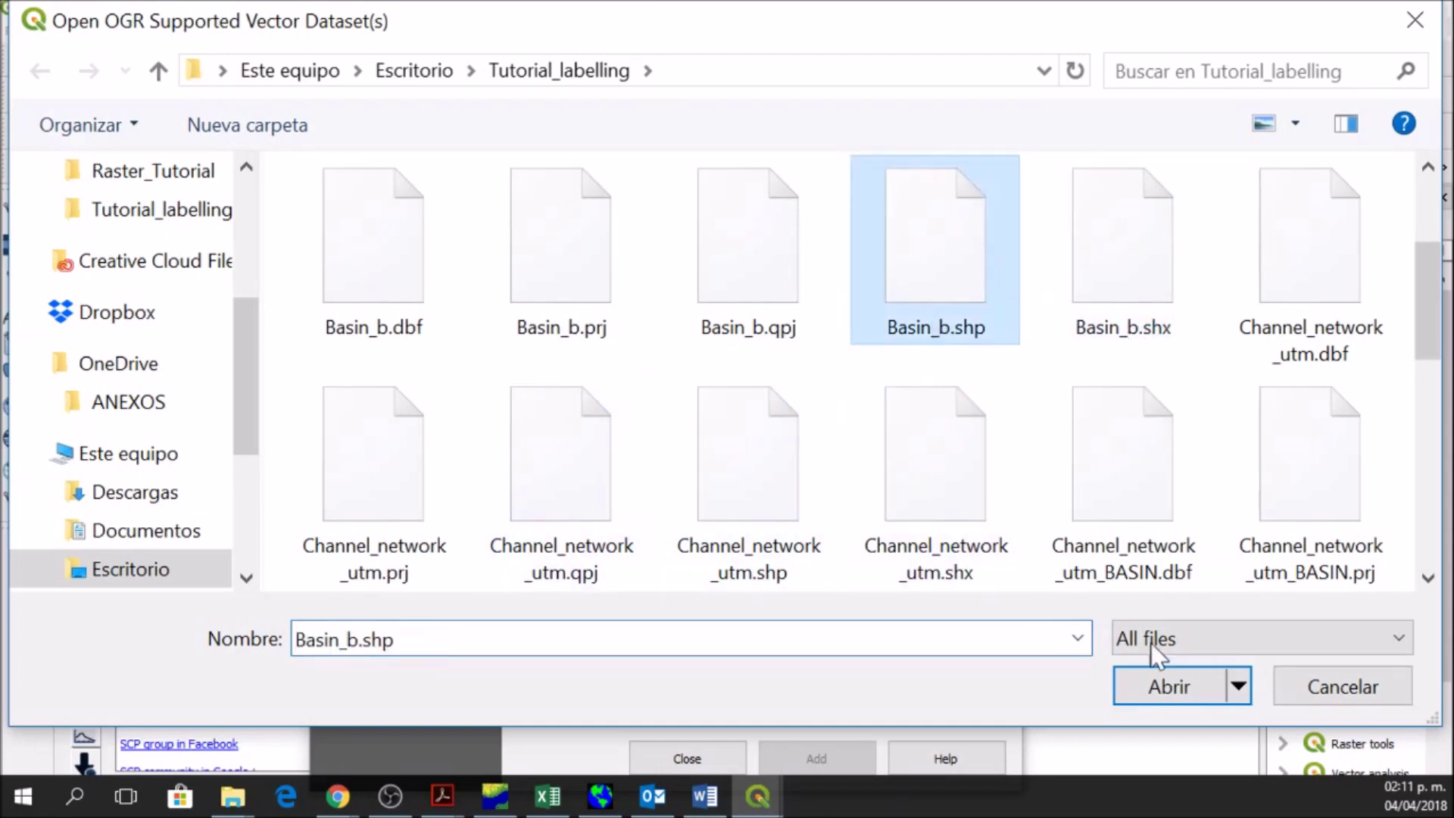
left_click(1145, 675)
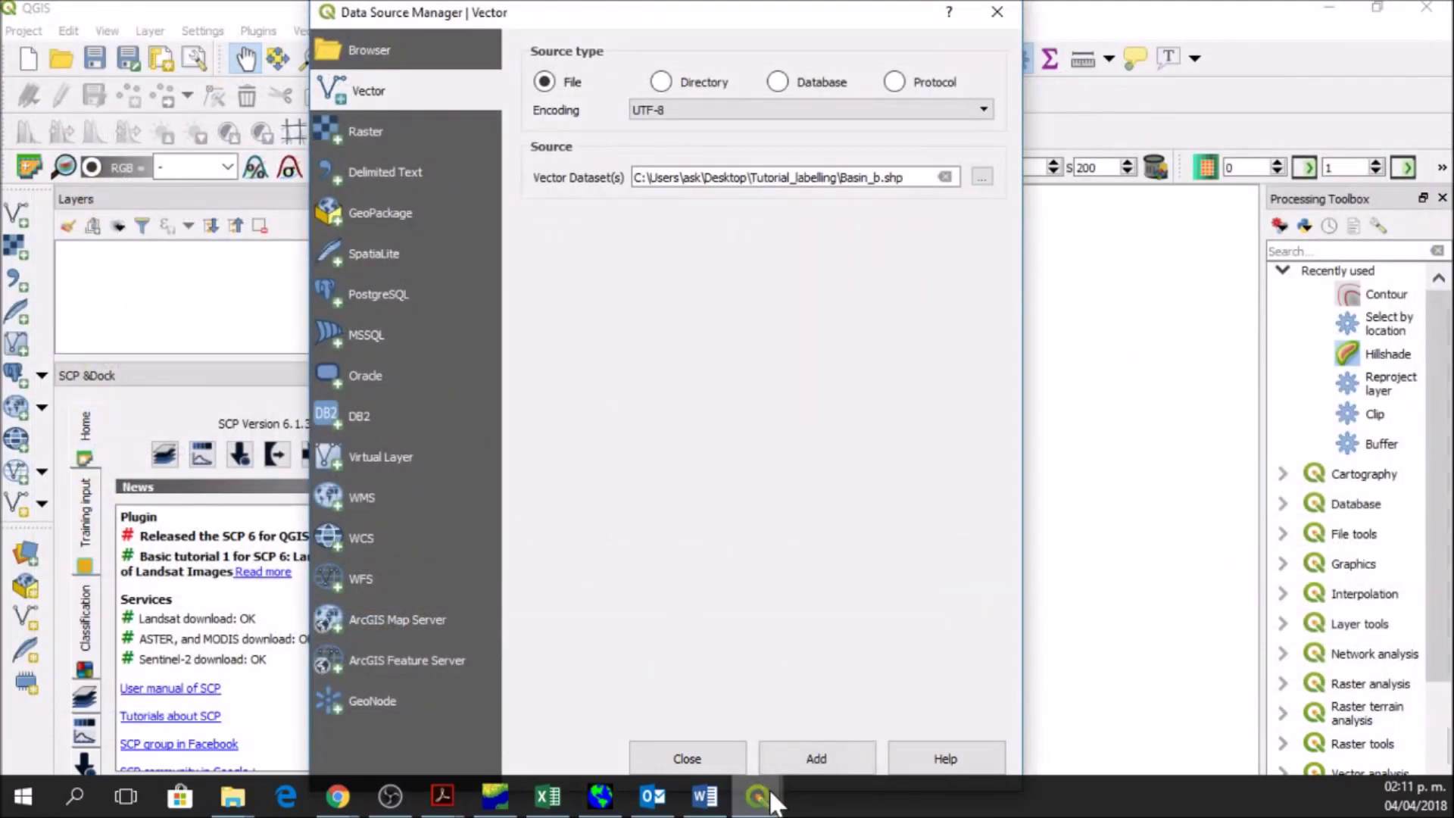
left_click(810, 758)
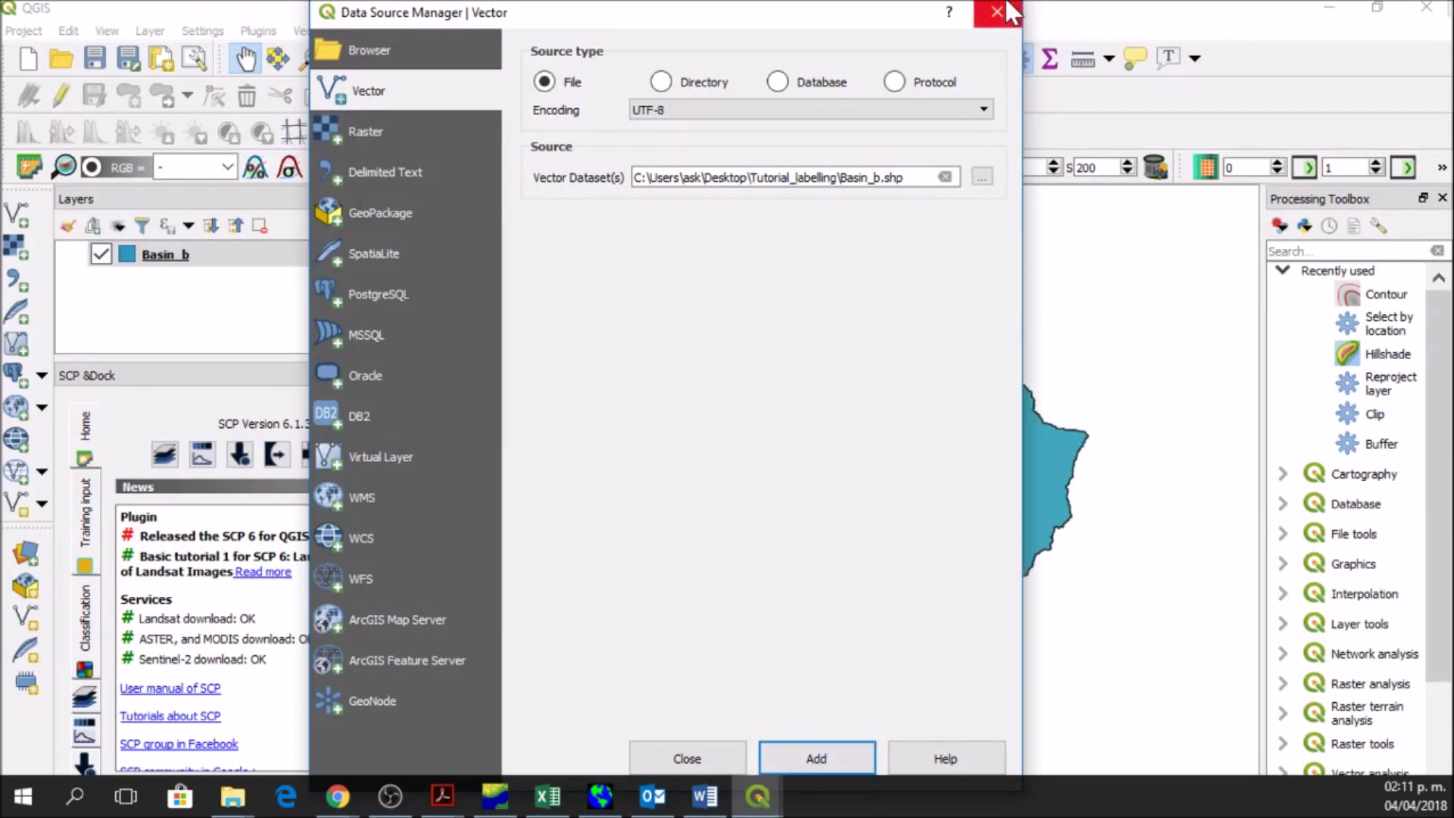
left_click(996, 12)
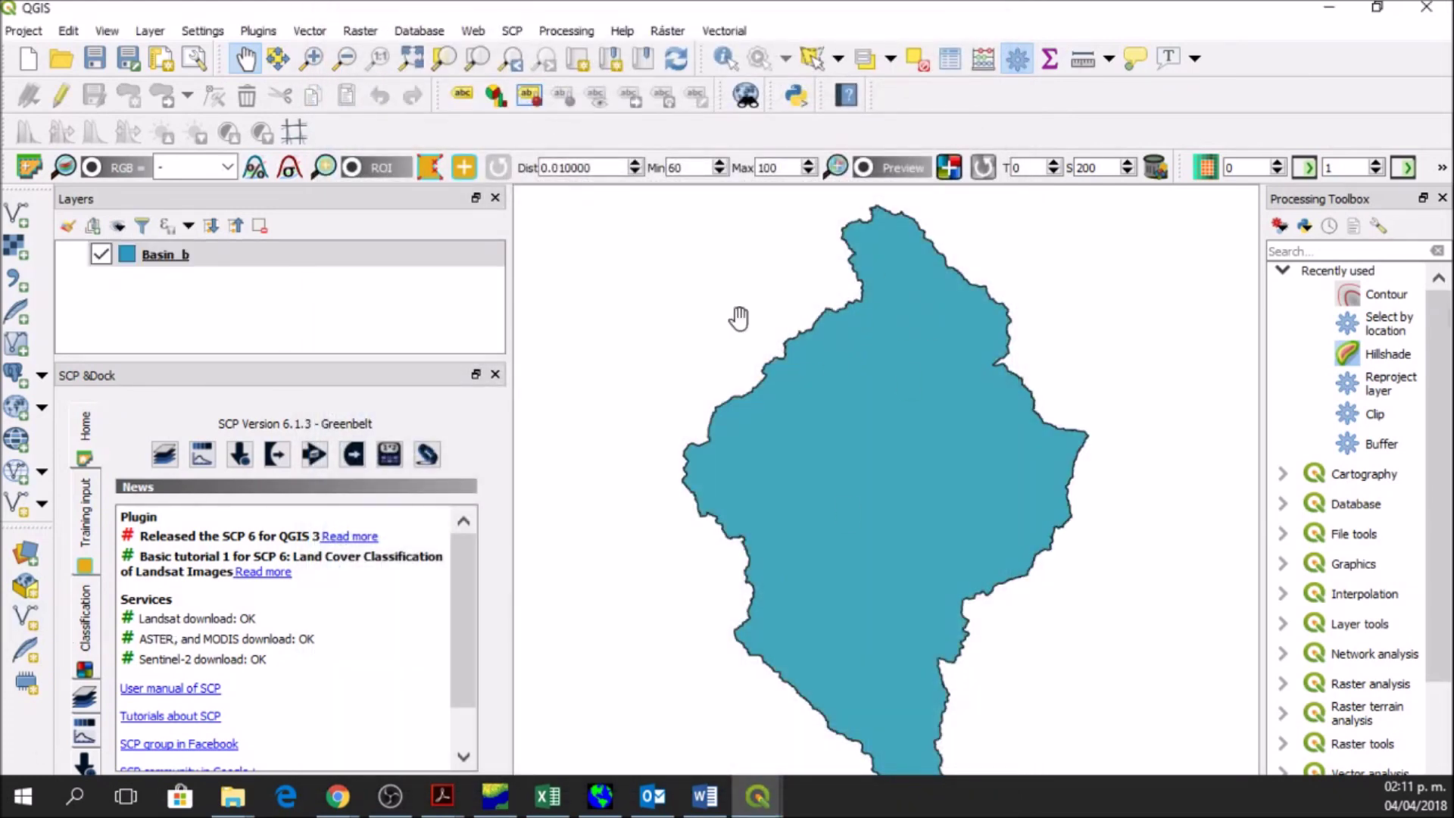
scroll(730, 314, "down", 2)
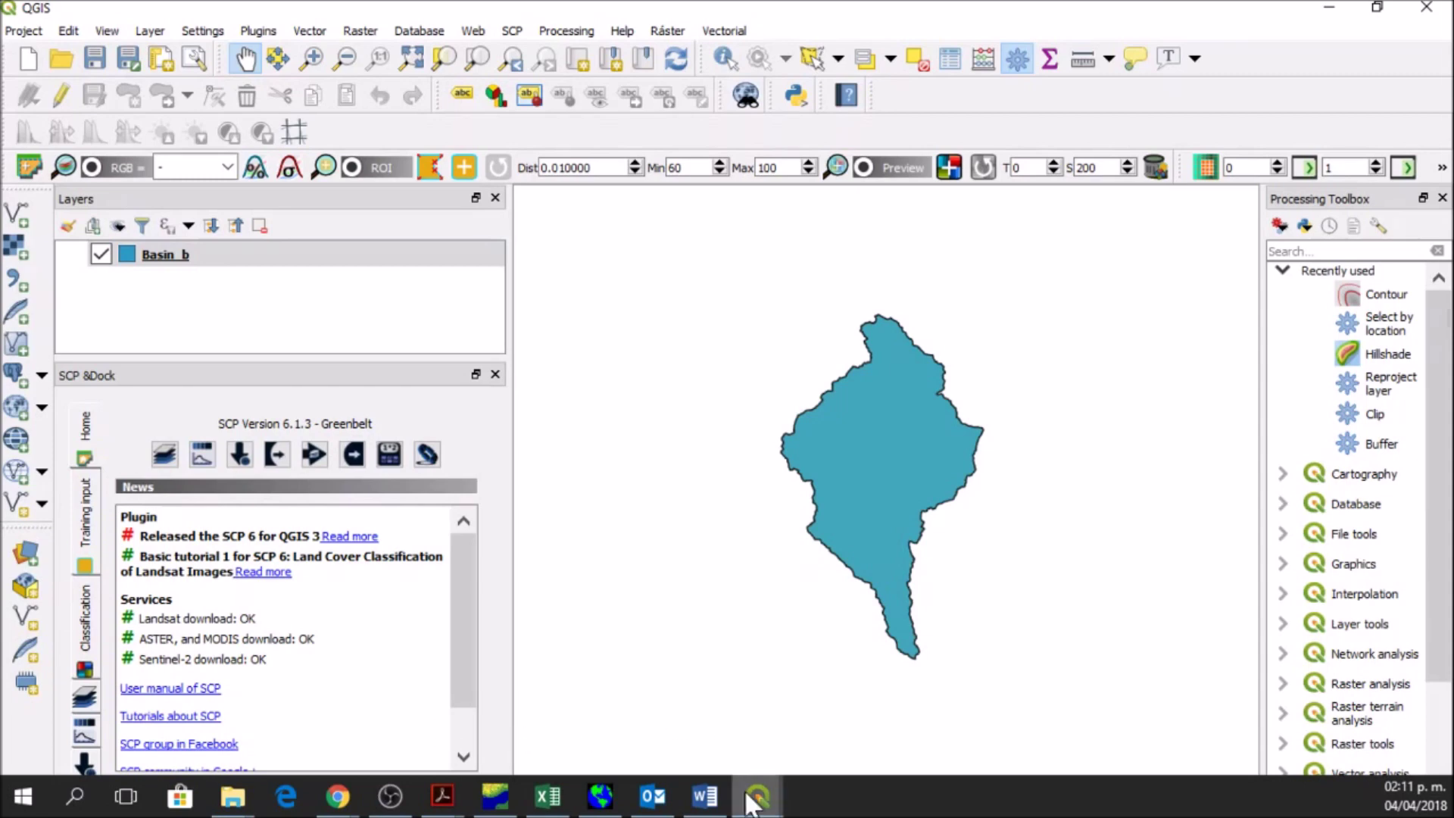
- Bring the SCP window forward, move it aside, and show its image search parameters
mouse_move(752, 801)
left_click(820, 702)
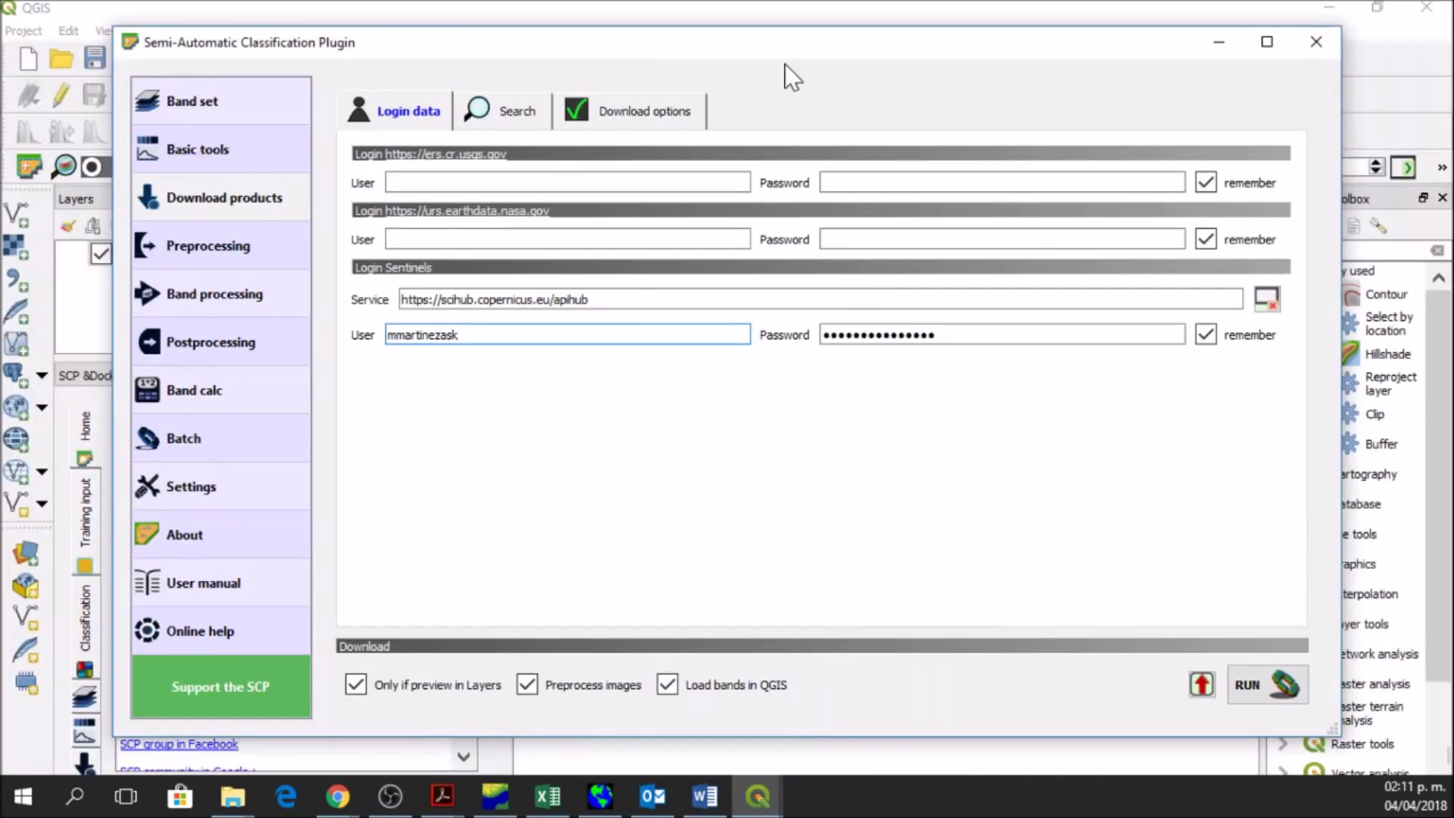
left_click_drag(806, 52, 772, 81)
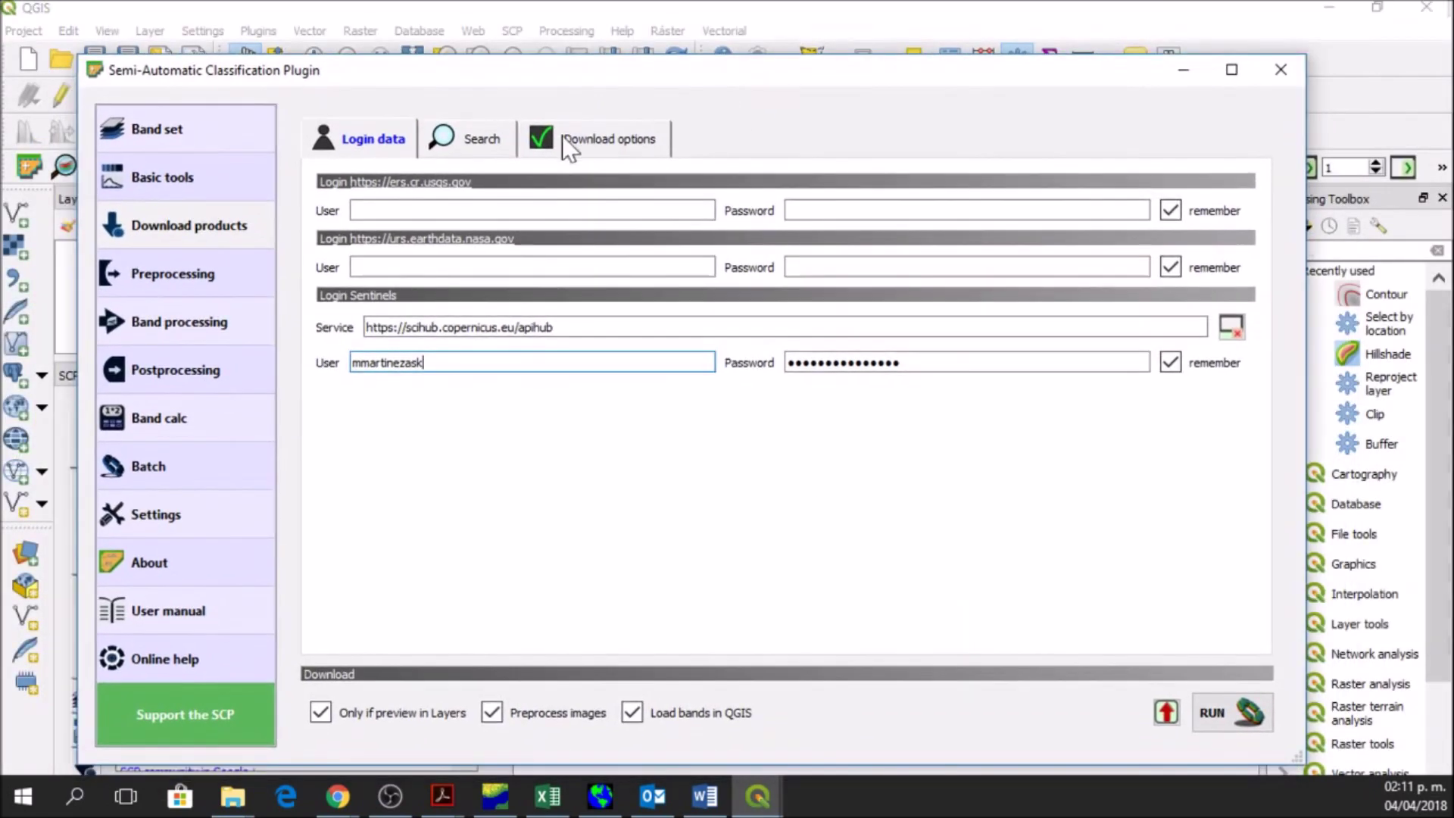
left_click(474, 147)
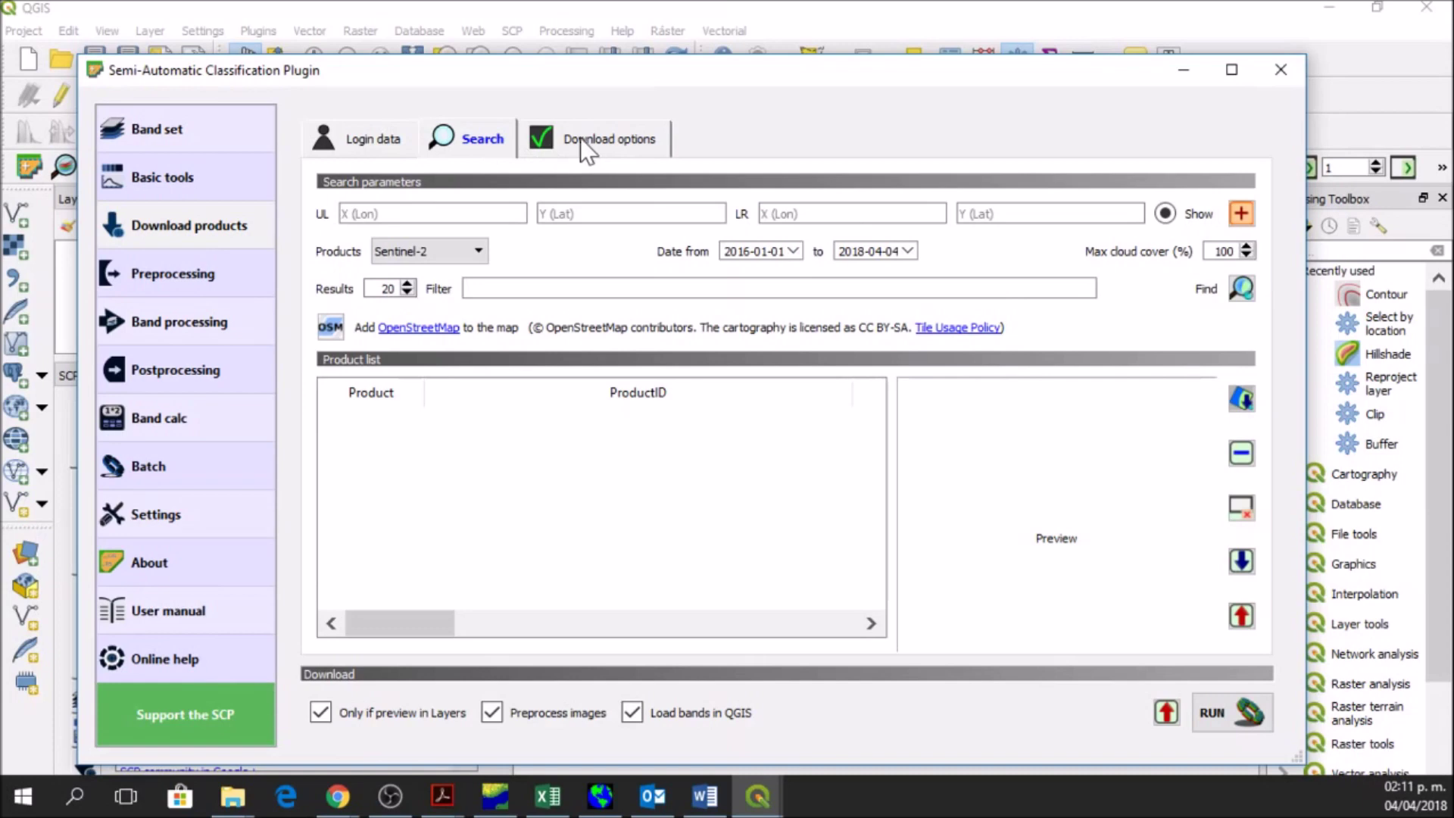
- Keep Sentinel-2 as the product type and reposition the SCP window
left_click(426, 251)
left_click(429, 272)
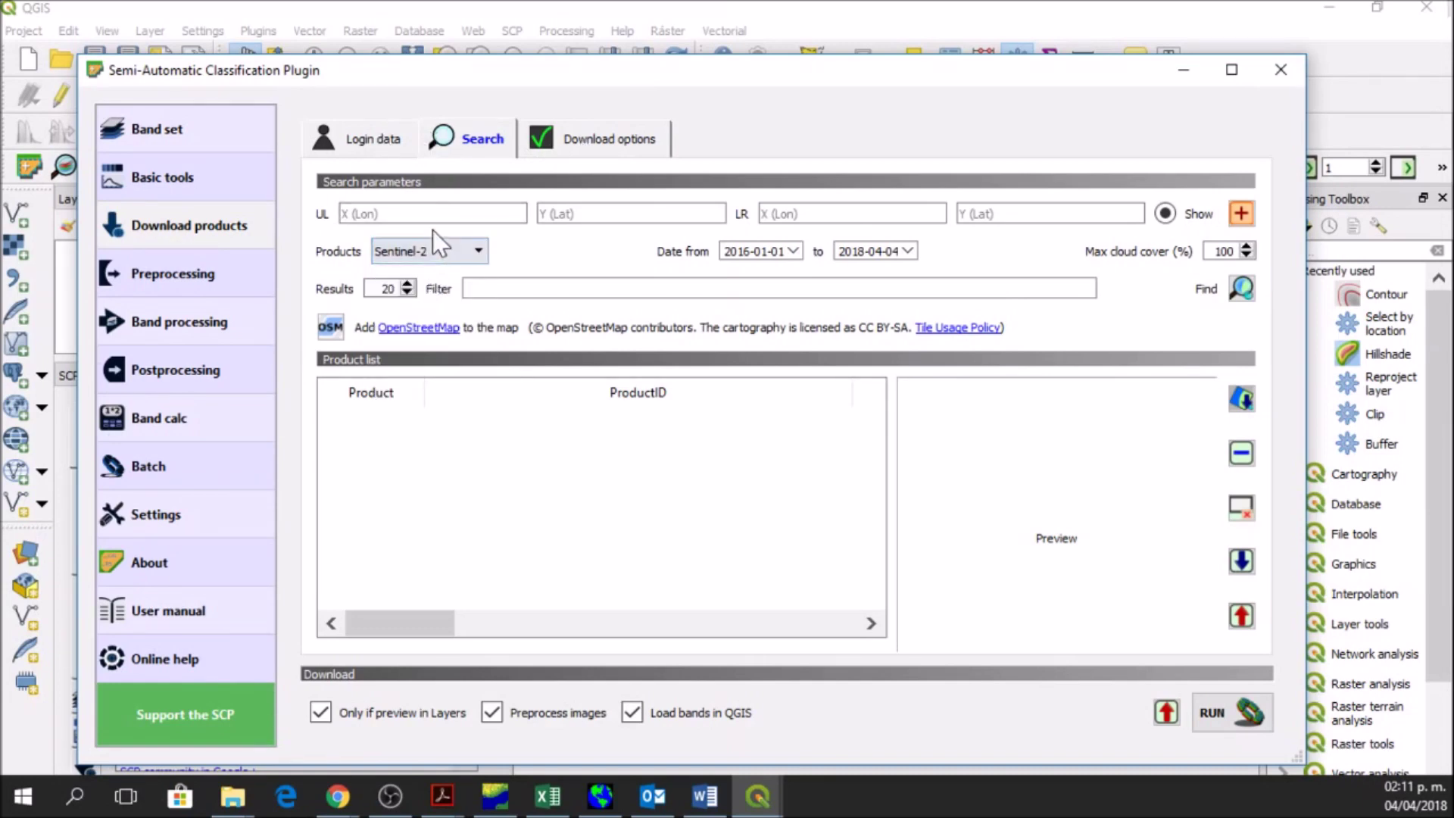
left_click(348, 214)
left_click_drag(1009, 80, 984, 115)
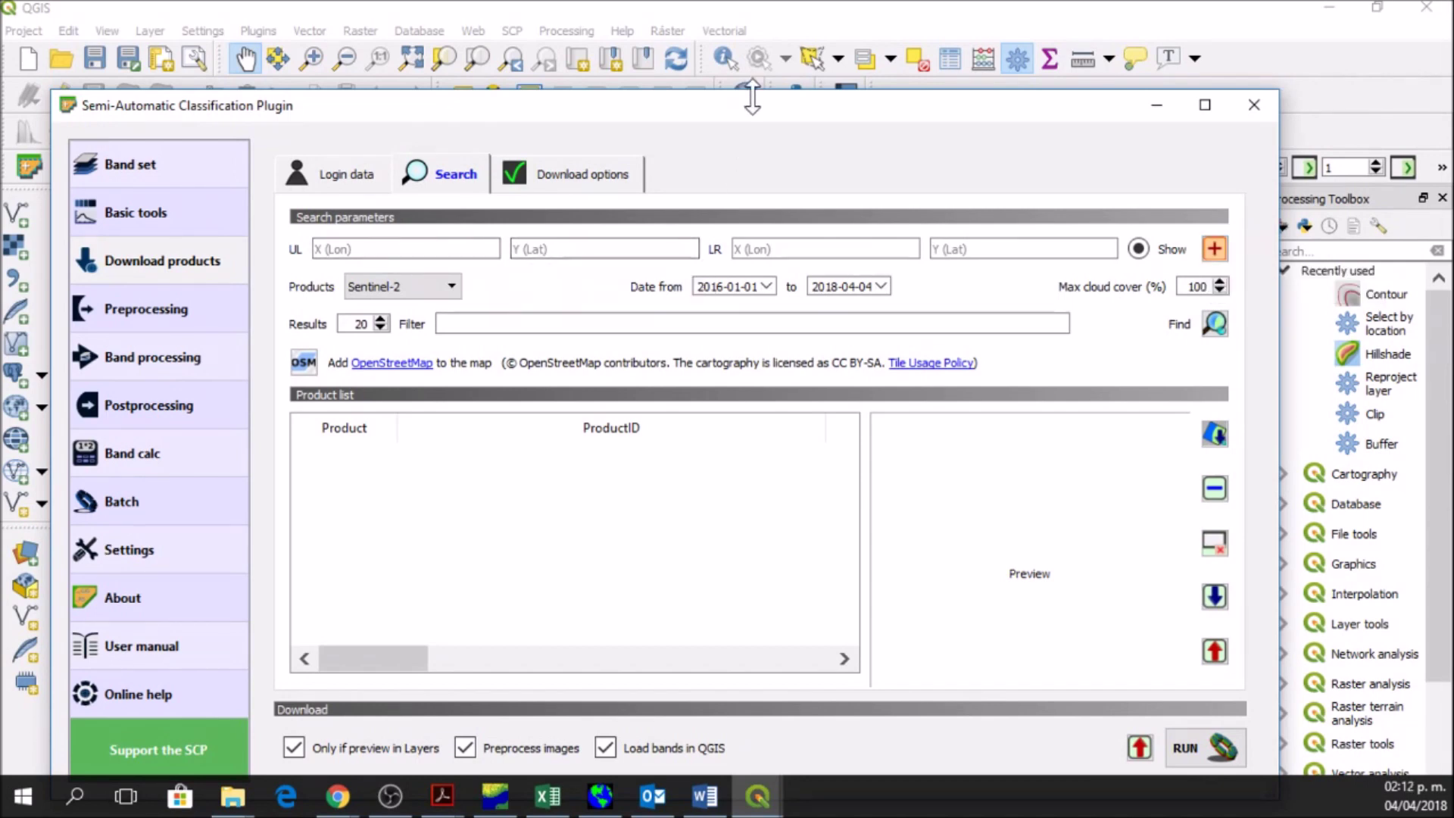
left_click(1215, 244)
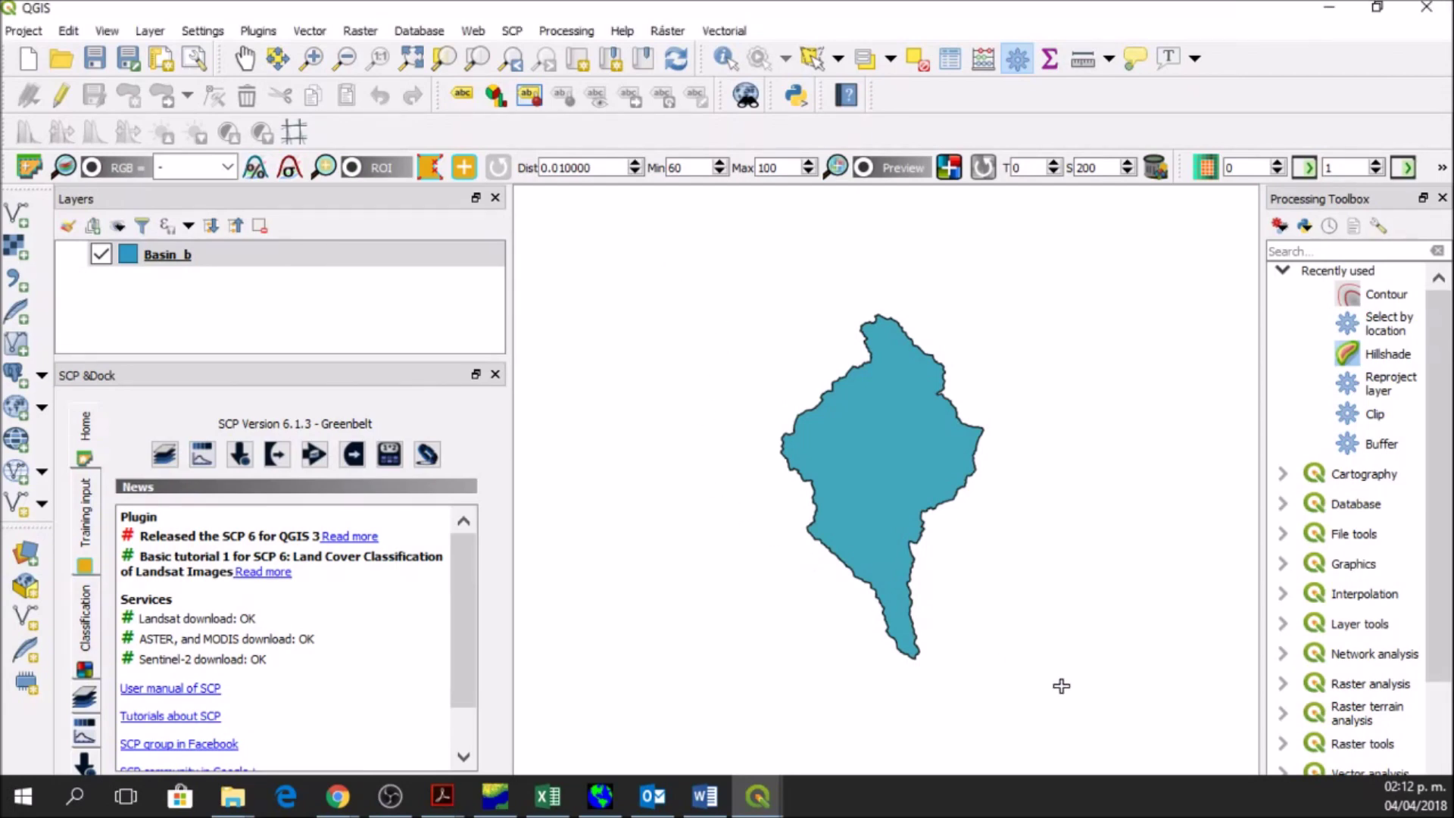
- Draw the search rectangle around the Basin_b polygon so the UL and LR coordinates fill in
left_click(1117, 708)
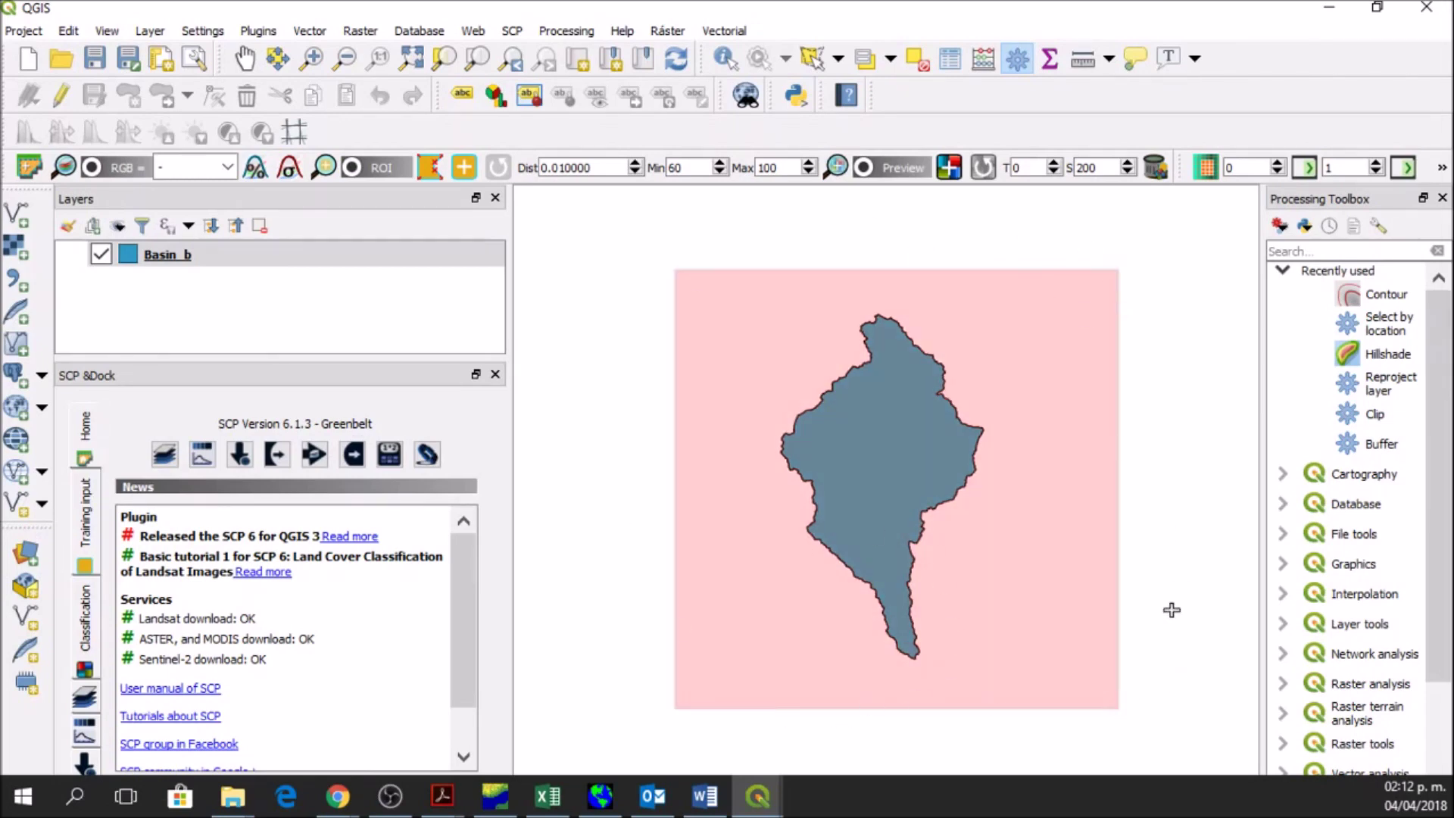
left_click(240, 454)
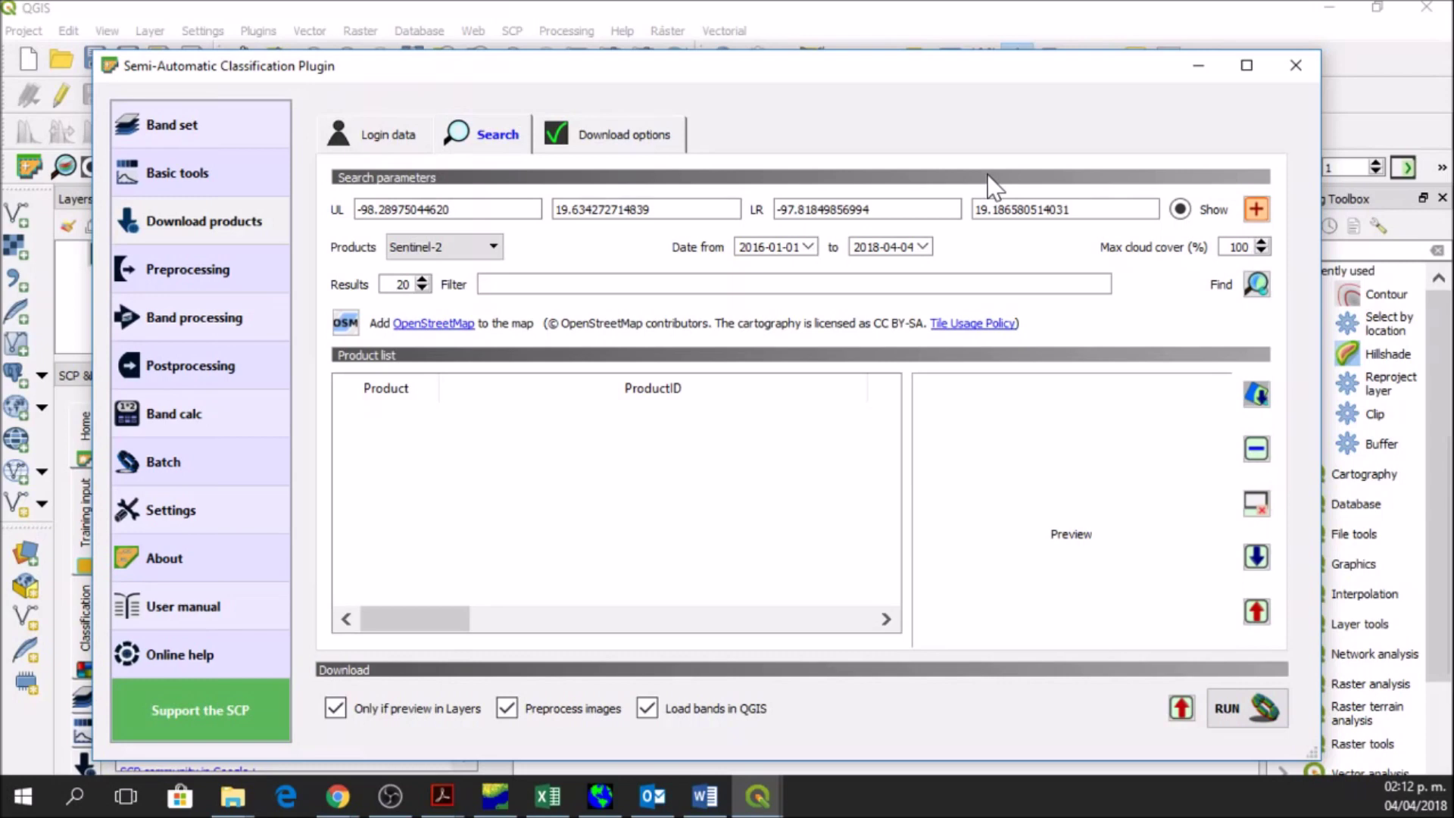
- Set the search start date to 2018-01-01 and run the Sentinel-2 image search
left_click(809, 248)
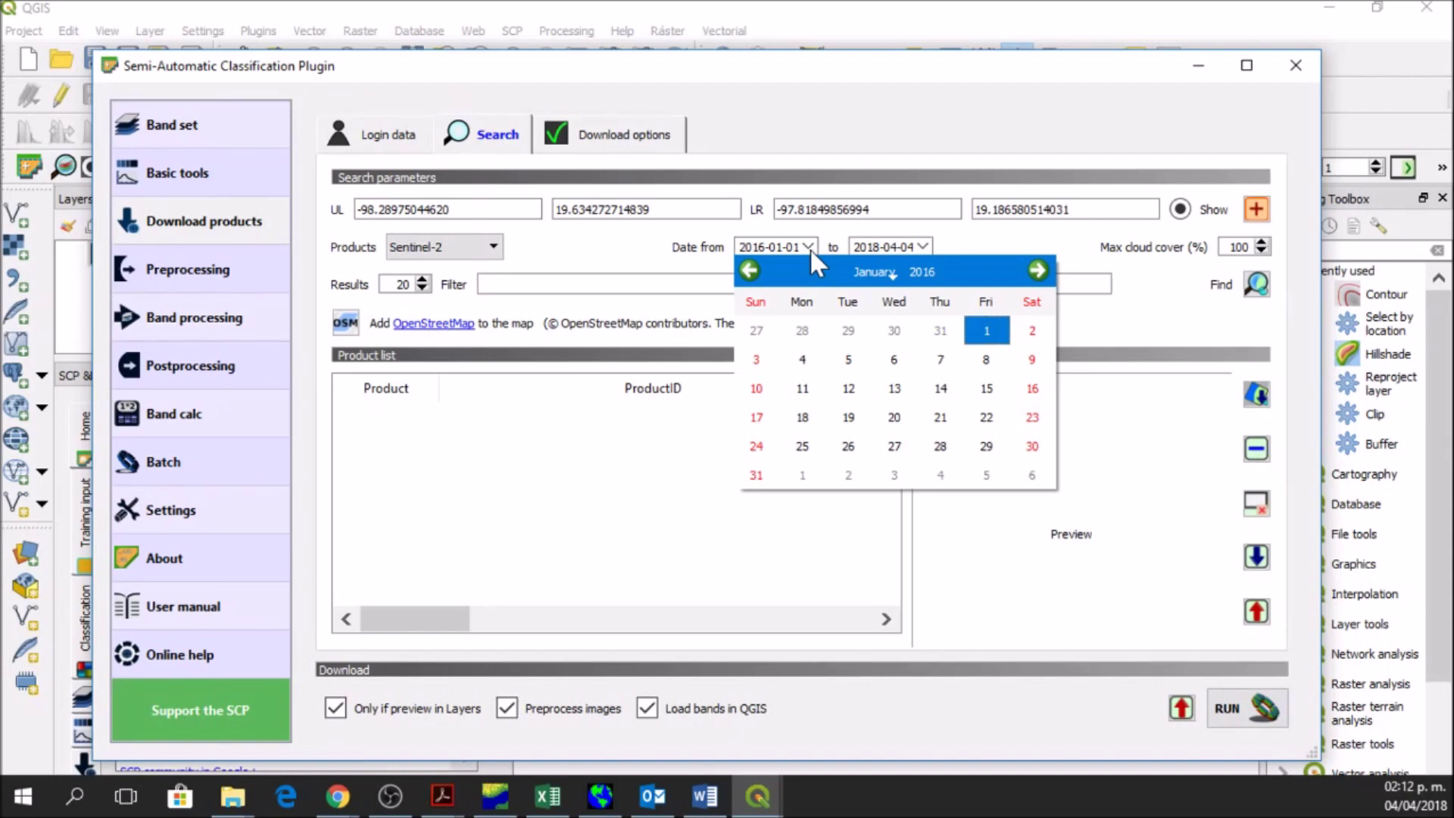
left_click(916, 273)
type("2018")
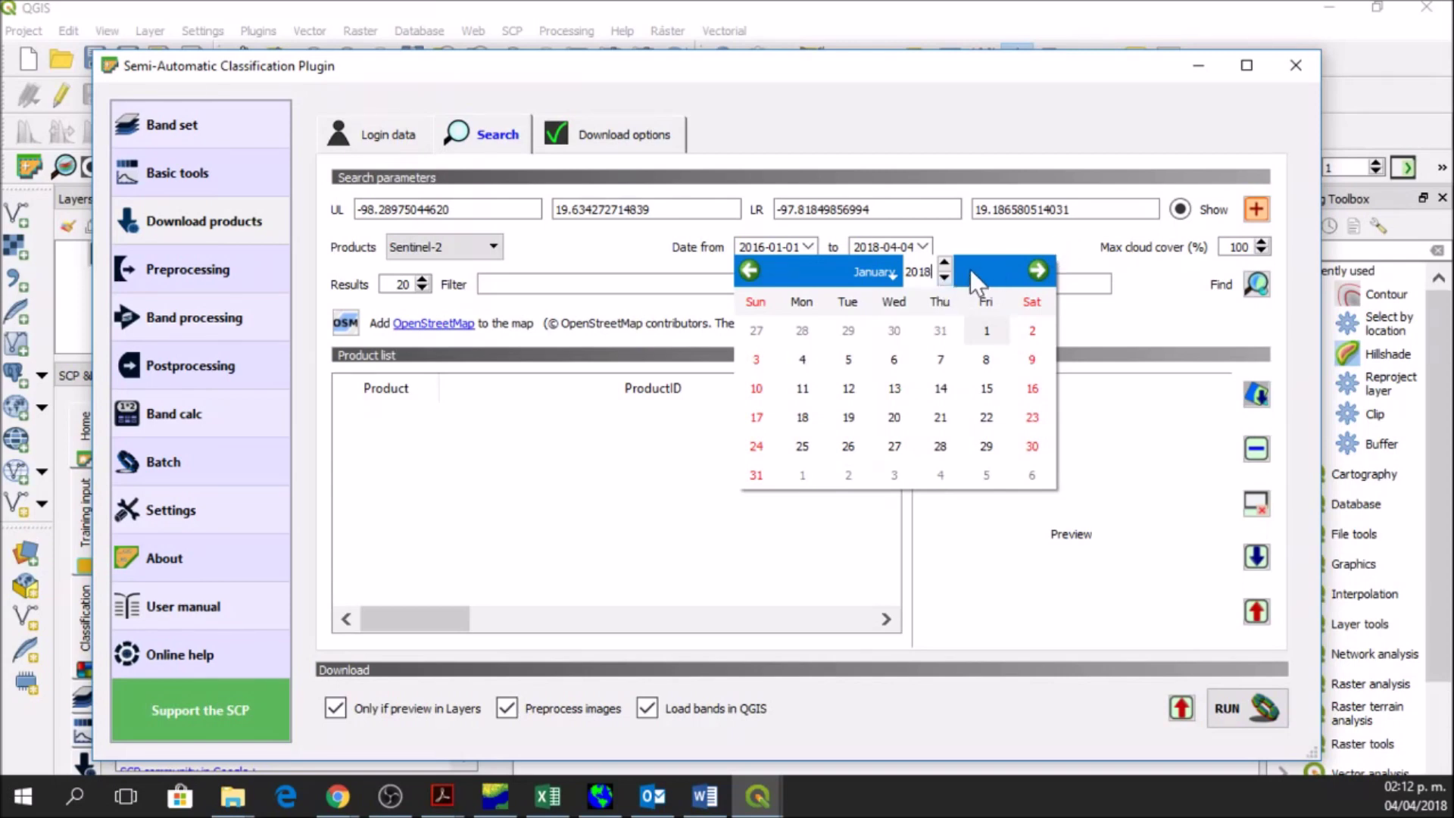
key("Return")
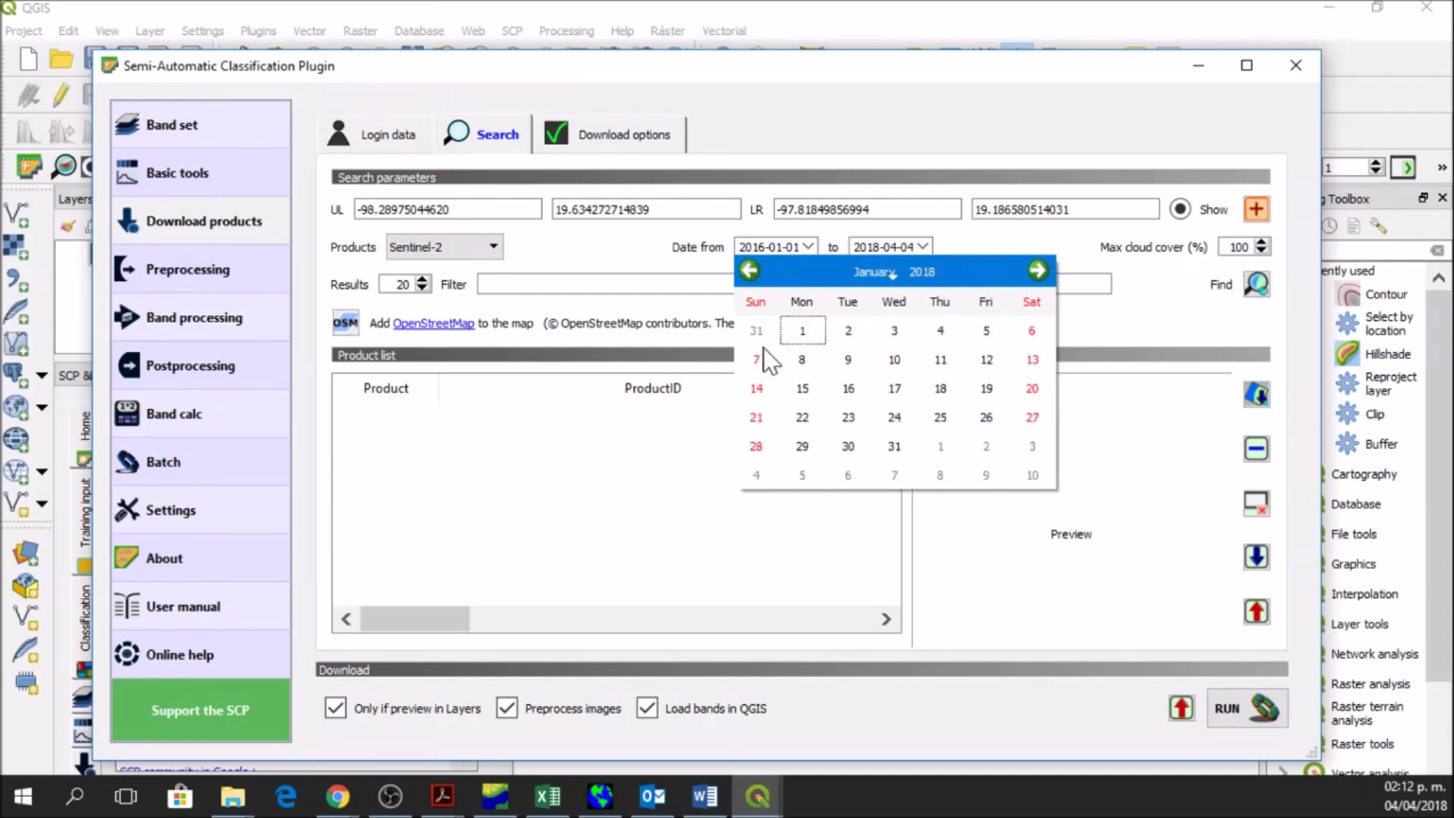
left_click(803, 331)
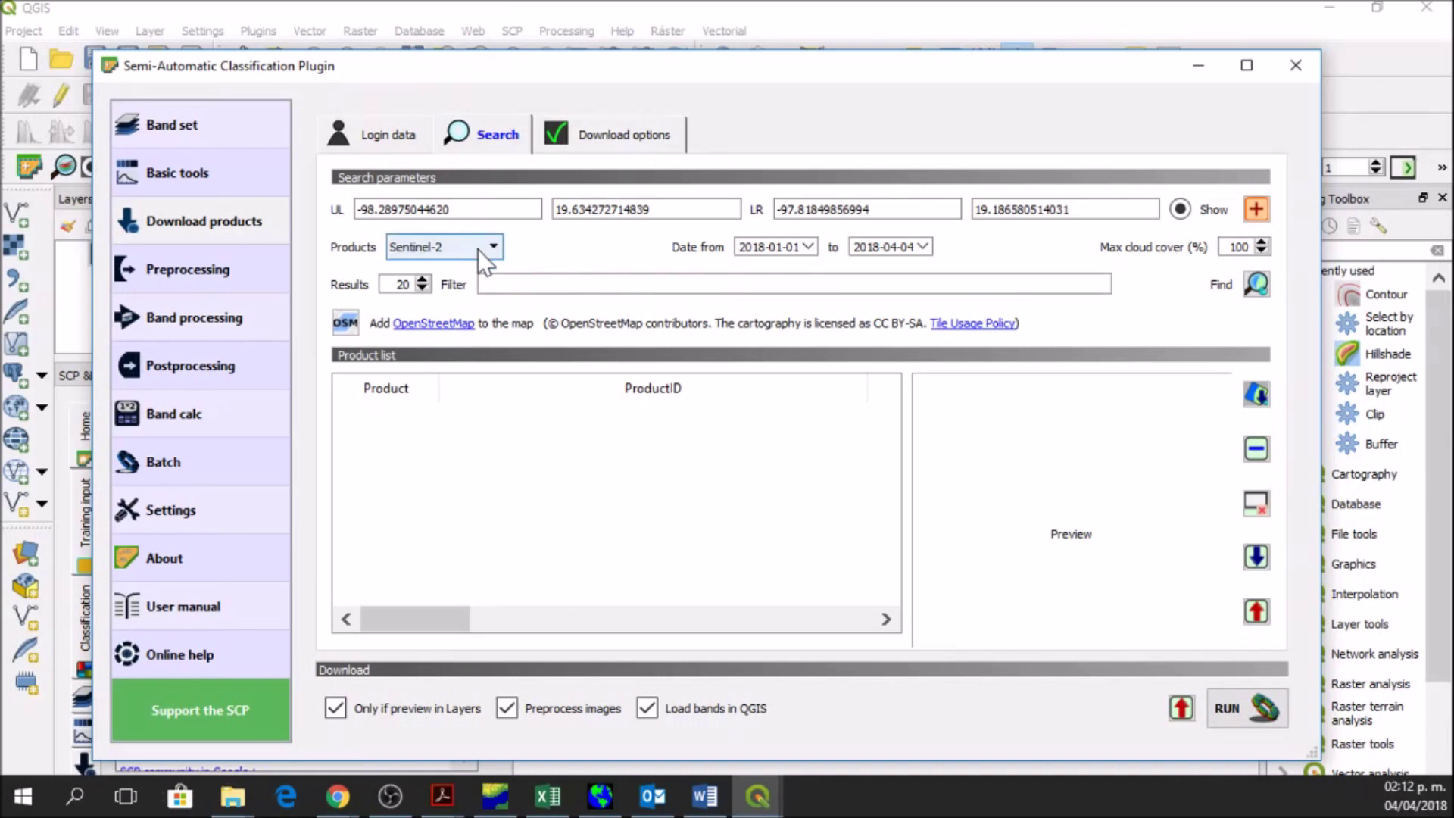
left_click(1252, 286)
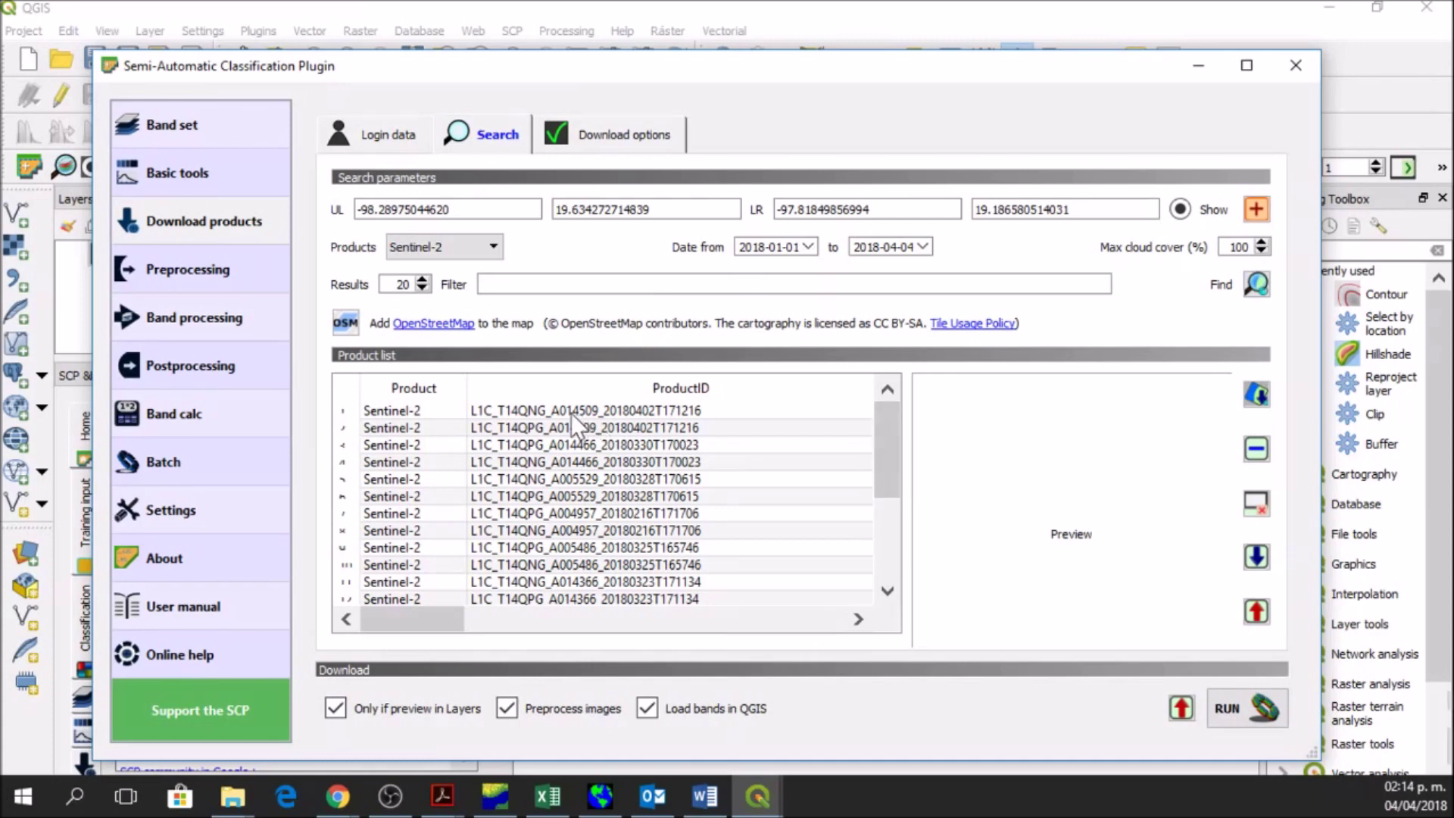
- Compare CloudCover values and preview the 2018-03-28 scene L1C_T14QNG_A005529_20180328T170615
left_click_drag(889, 451, 904, 412)
left_click(496, 426)
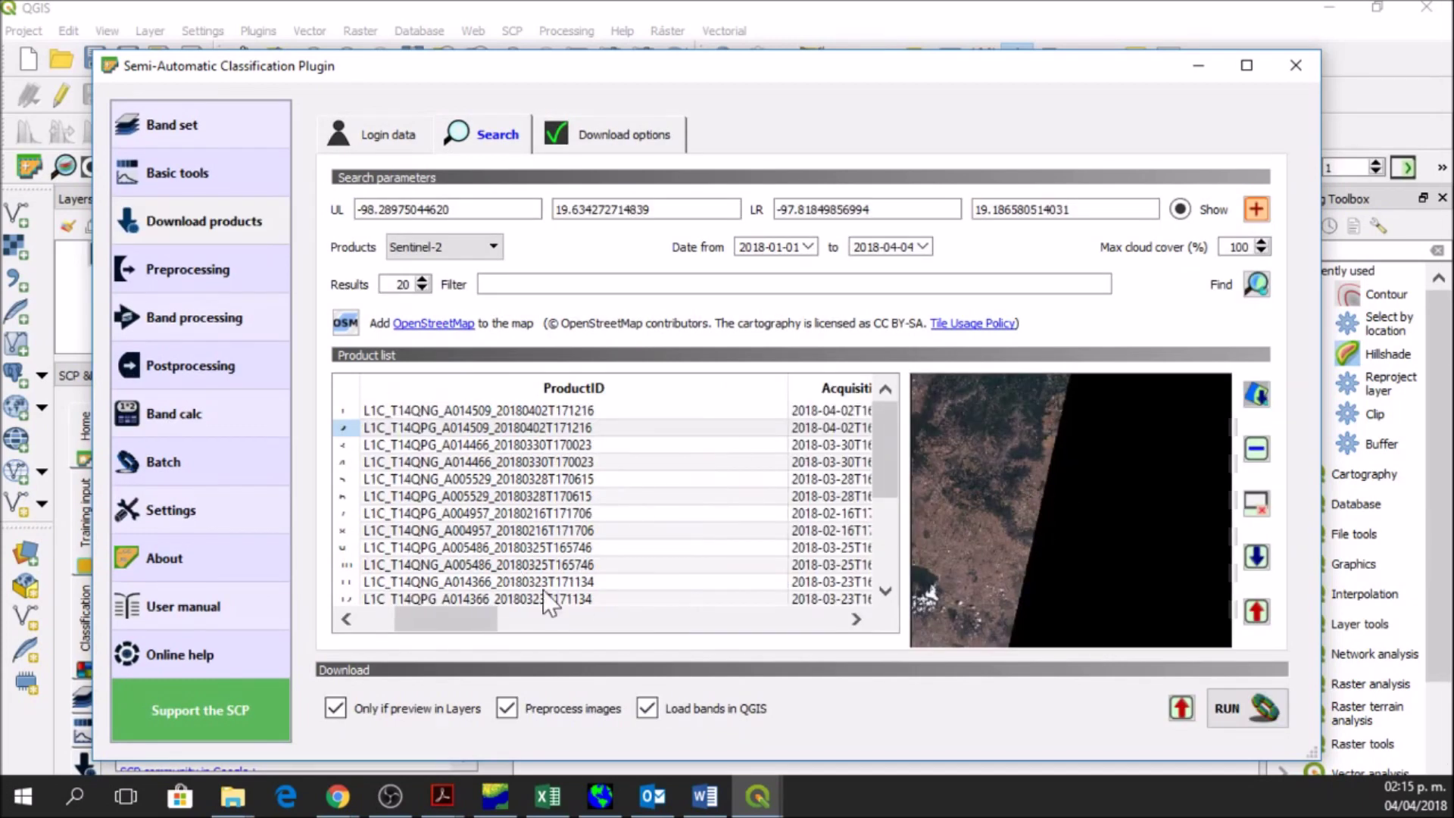
left_click_drag(483, 617, 533, 610)
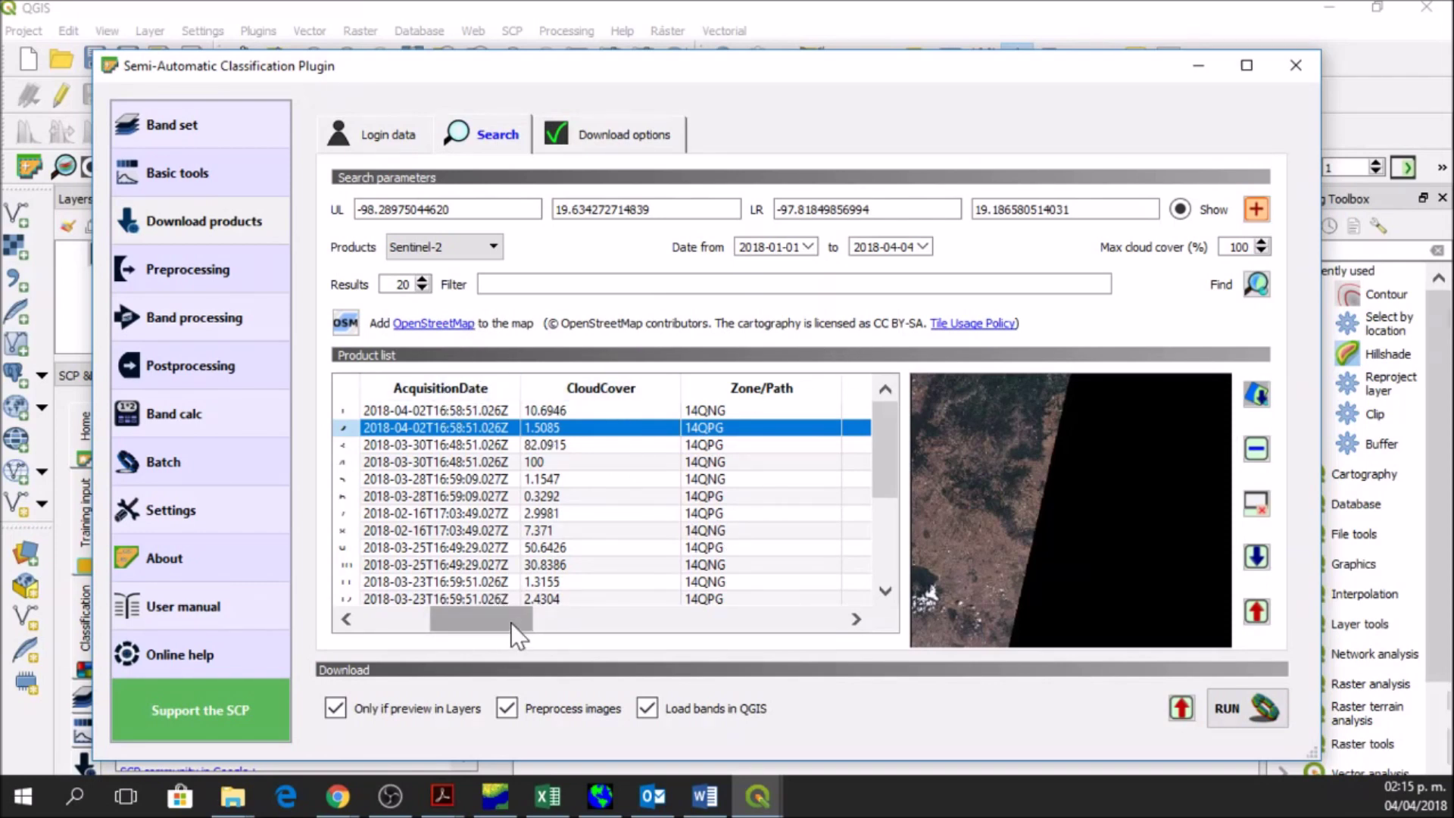
mouse_move(510, 622)
left_mouse_down()
mouse_move(452, 618)
mouse_move(593, 628)
mouse_move(525, 622)
left_mouse_up()
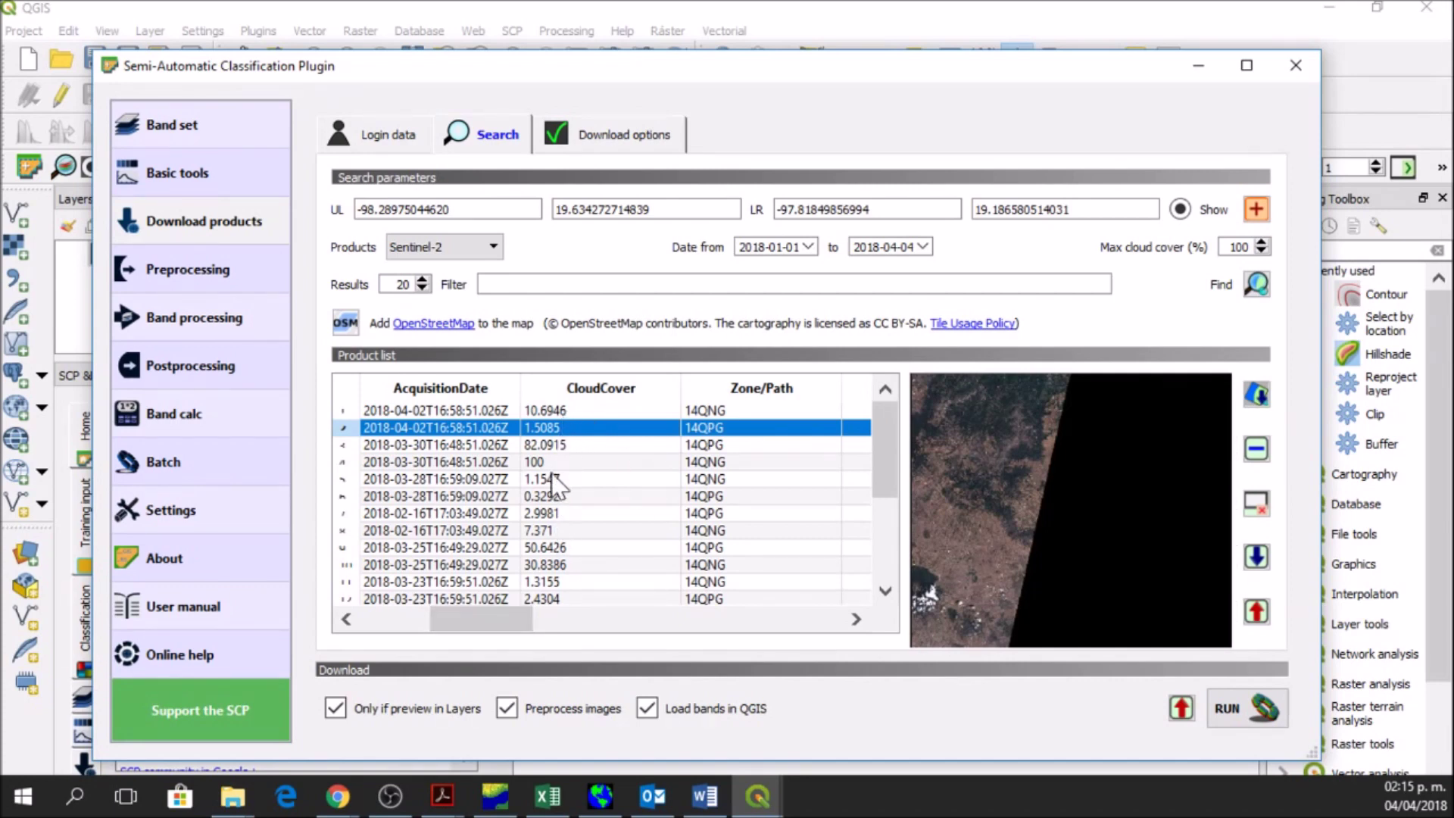
left_click(479, 479)
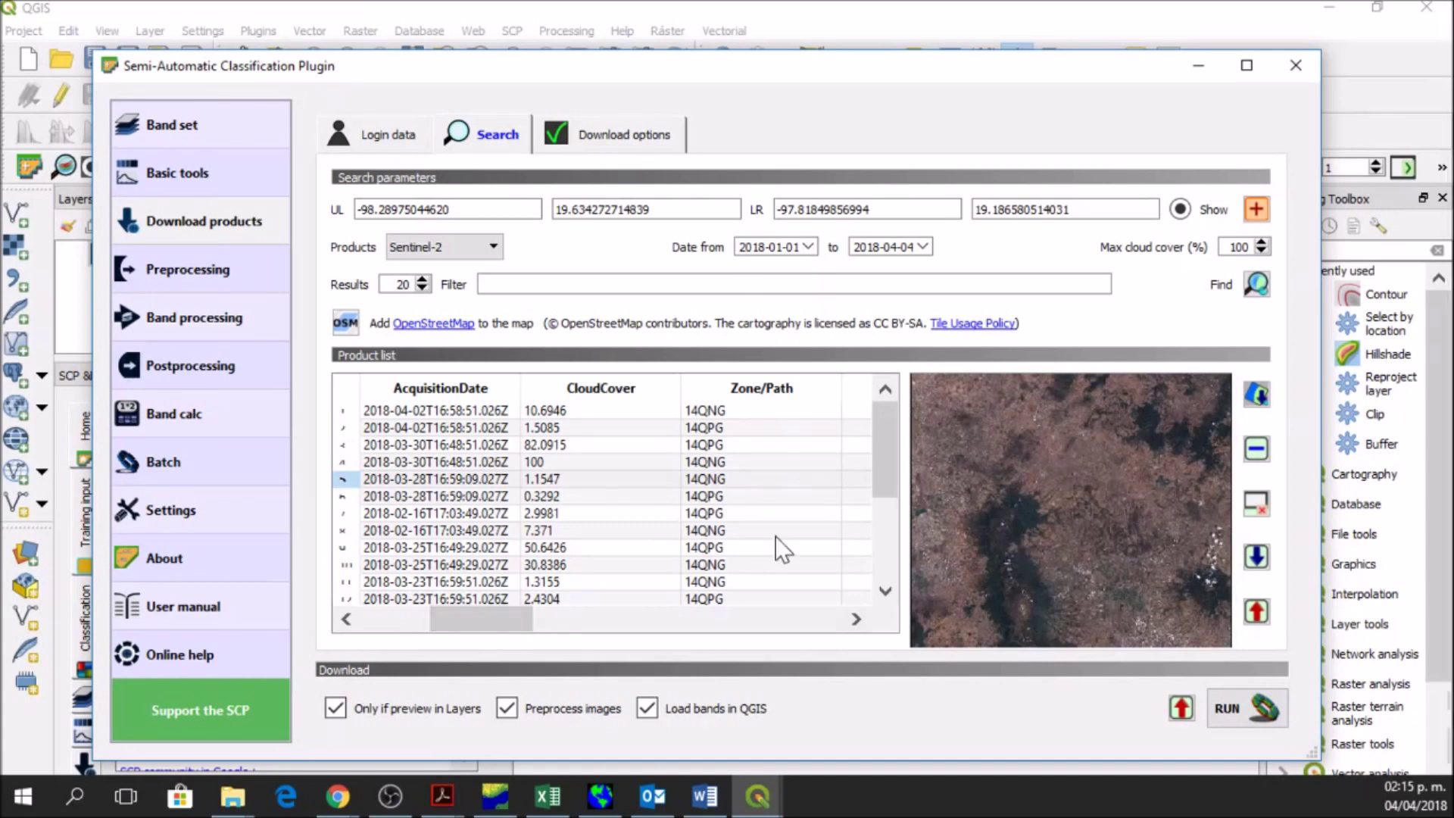
left_click_drag(469, 622, 400, 611)
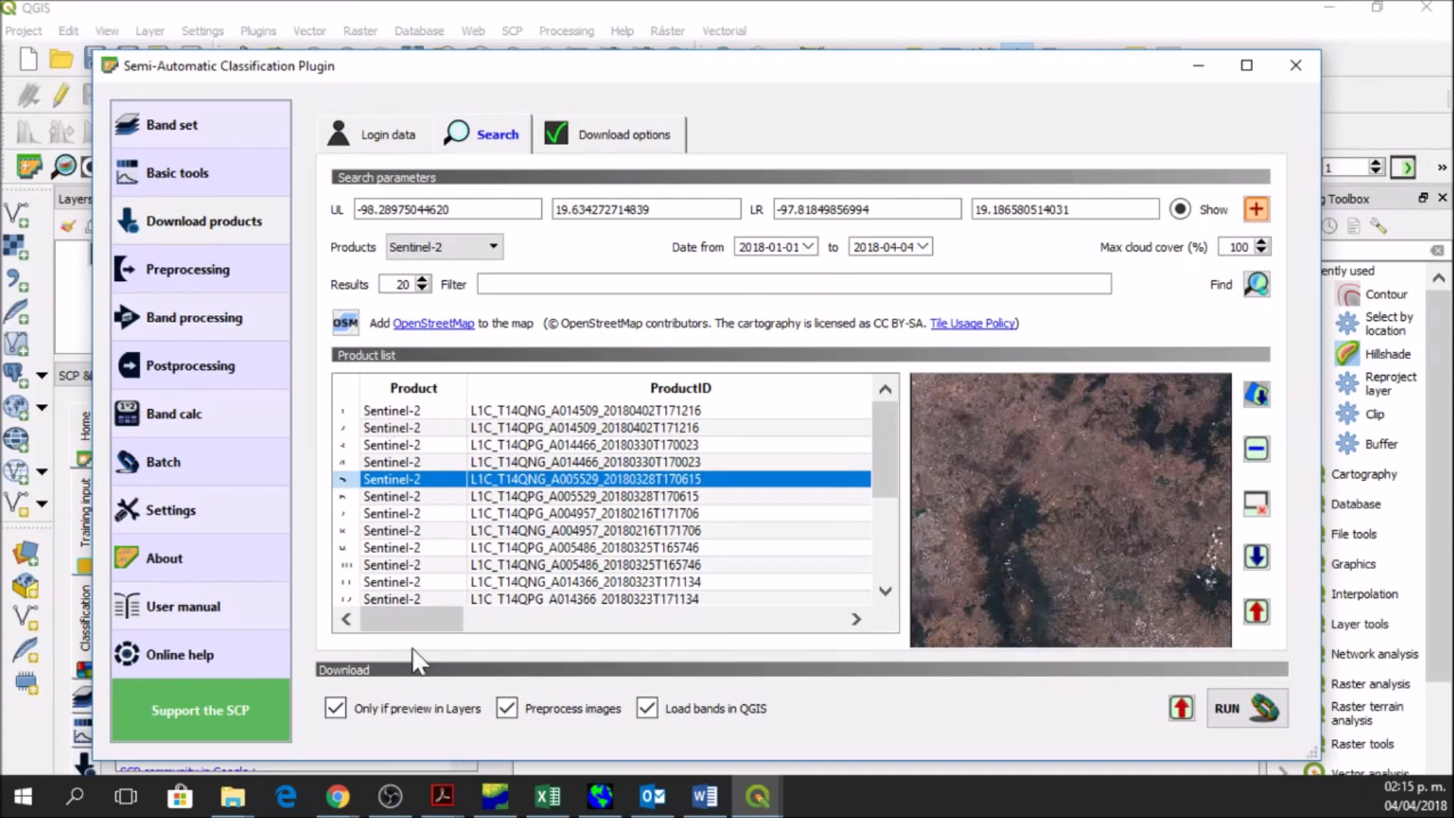
- Preview the first product and the product with 1.1547 cloud cover
left_click(421, 405)
scroll(409, 412, "right", 3)
left_click_drag(421, 619, 486, 592)
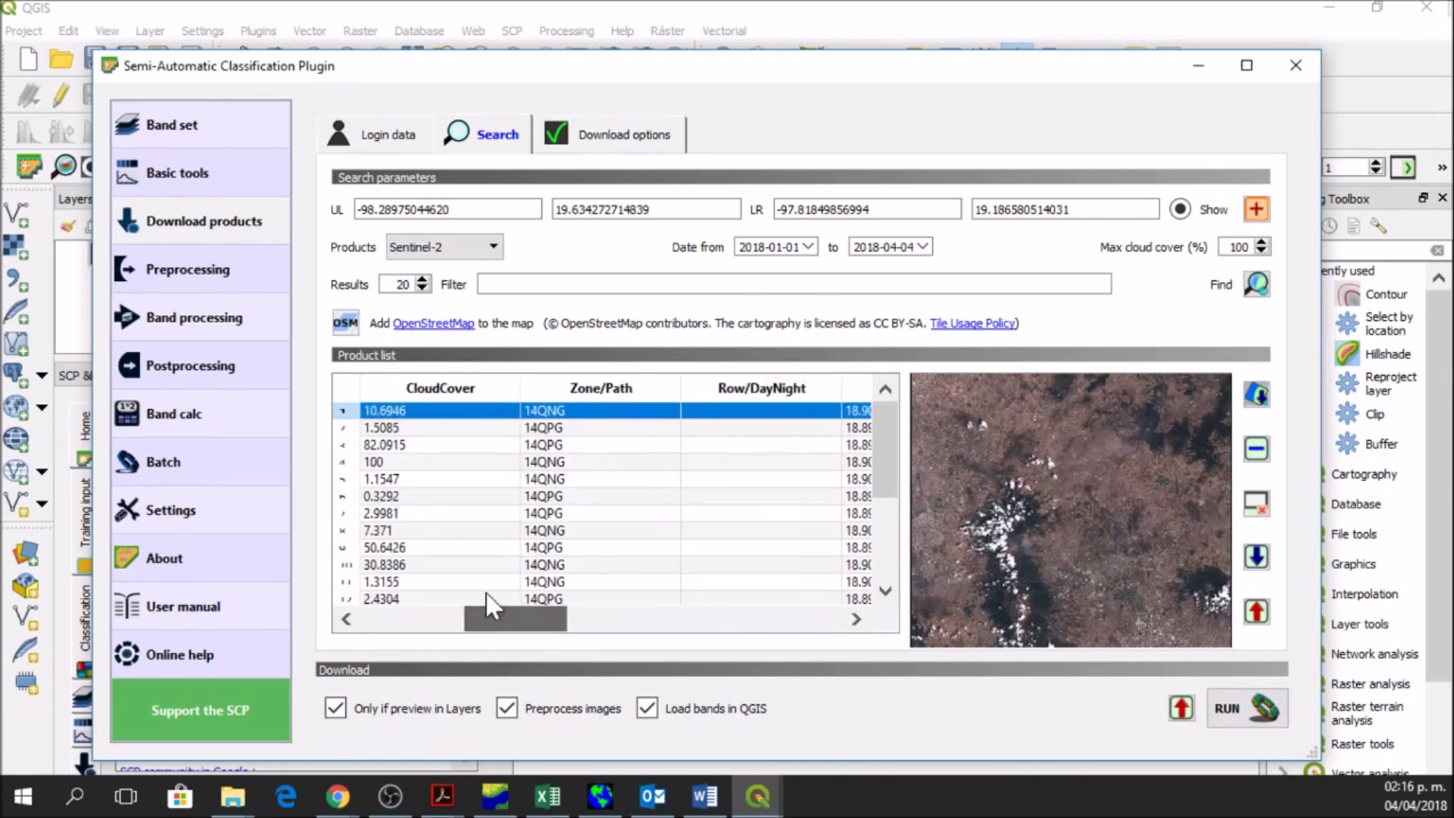
left_click(412, 477)
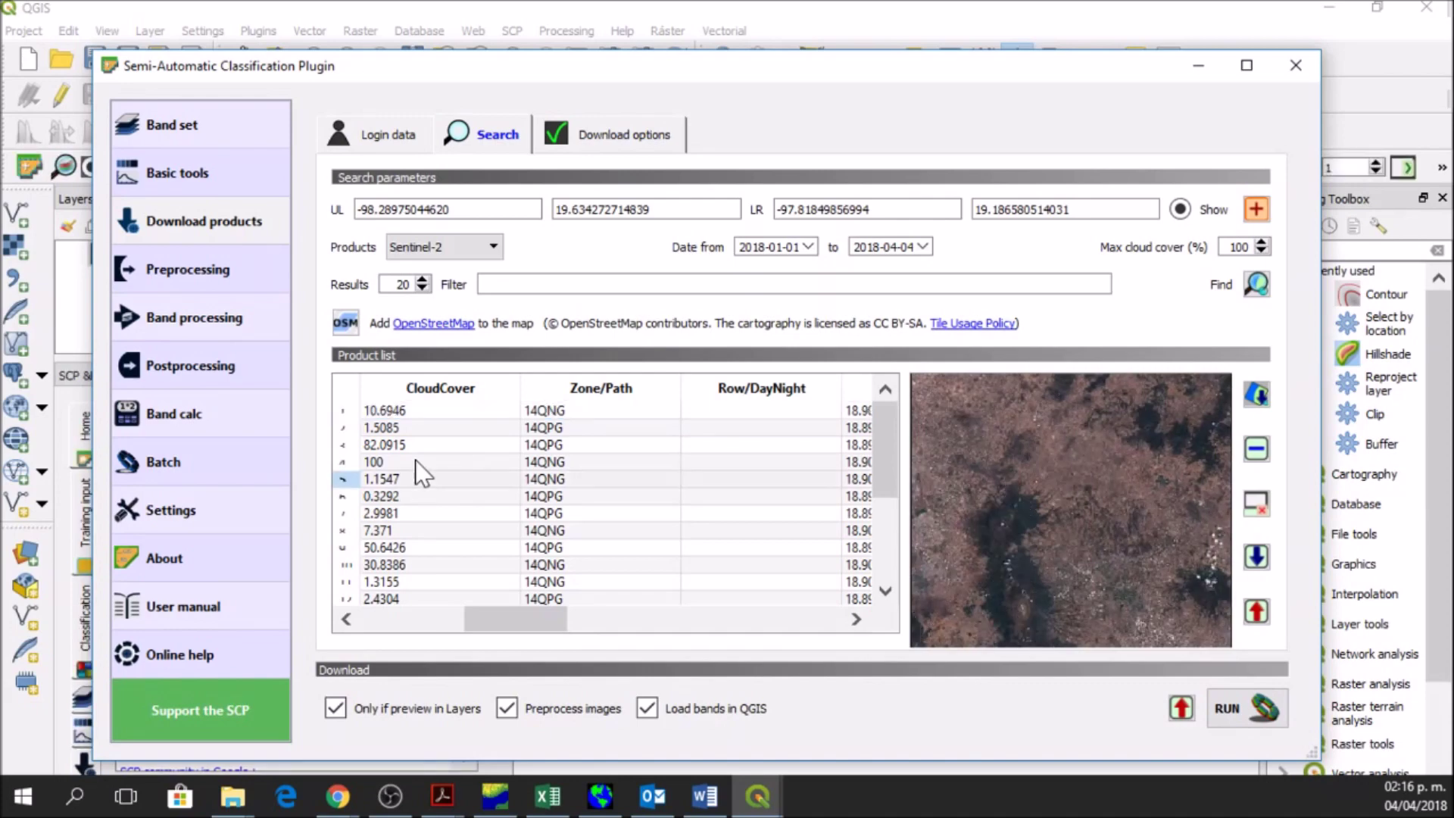
left_click_drag(511, 616, 385, 631)
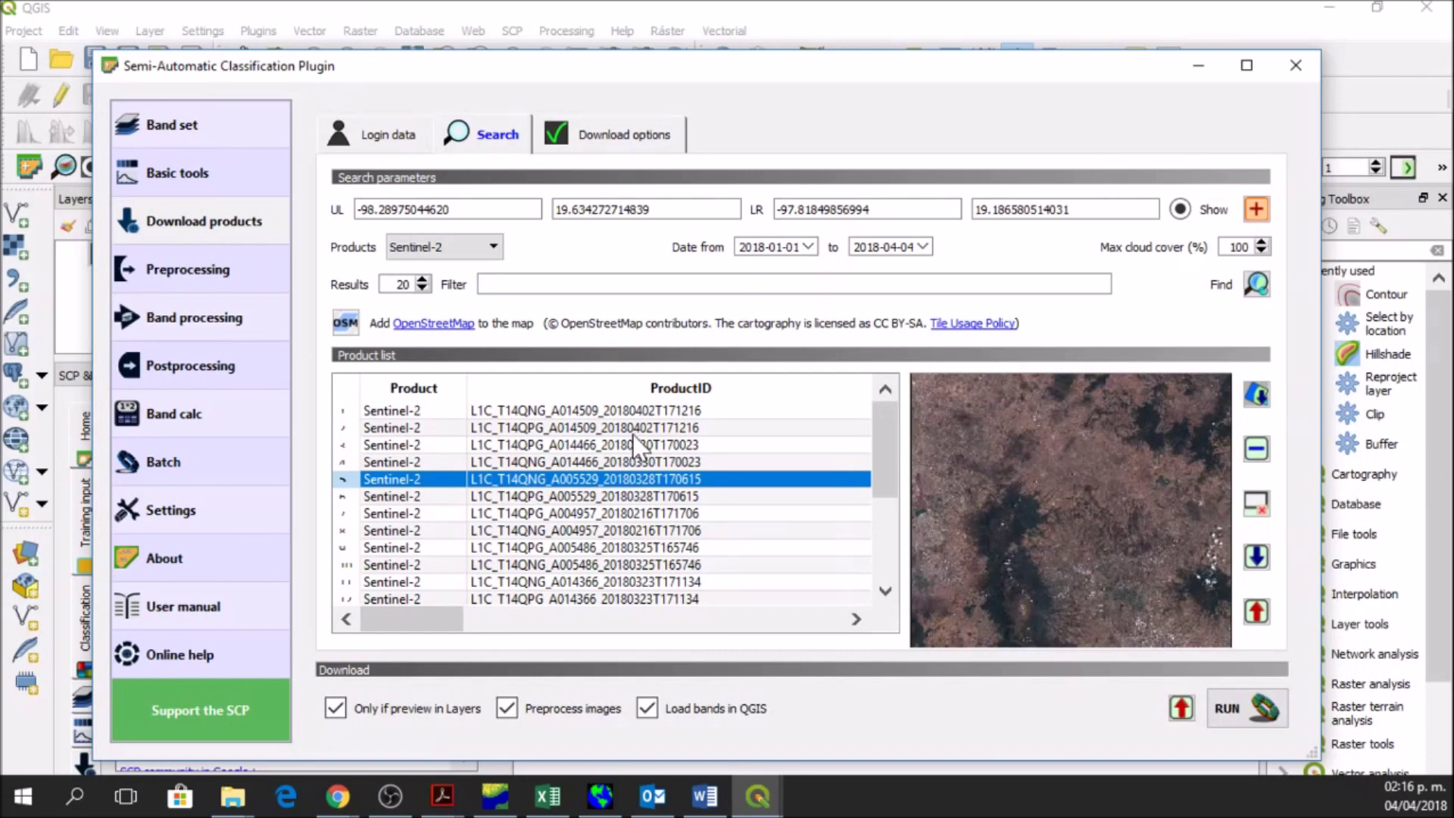
- Preview the first product again, then select rows 1 to 4 in the Product list
left_click(639, 407)
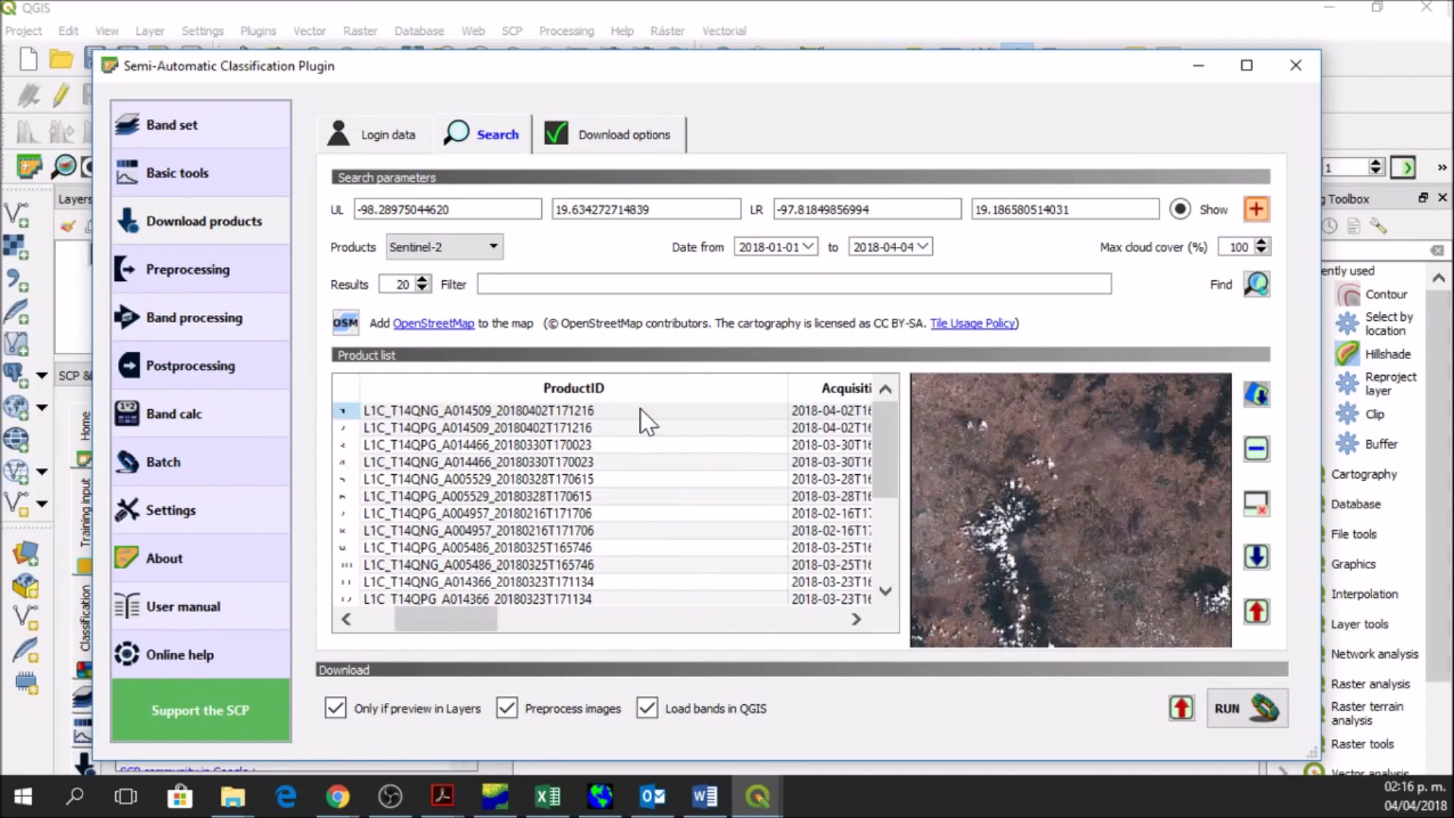
left_click_drag(416, 615, 382, 617)
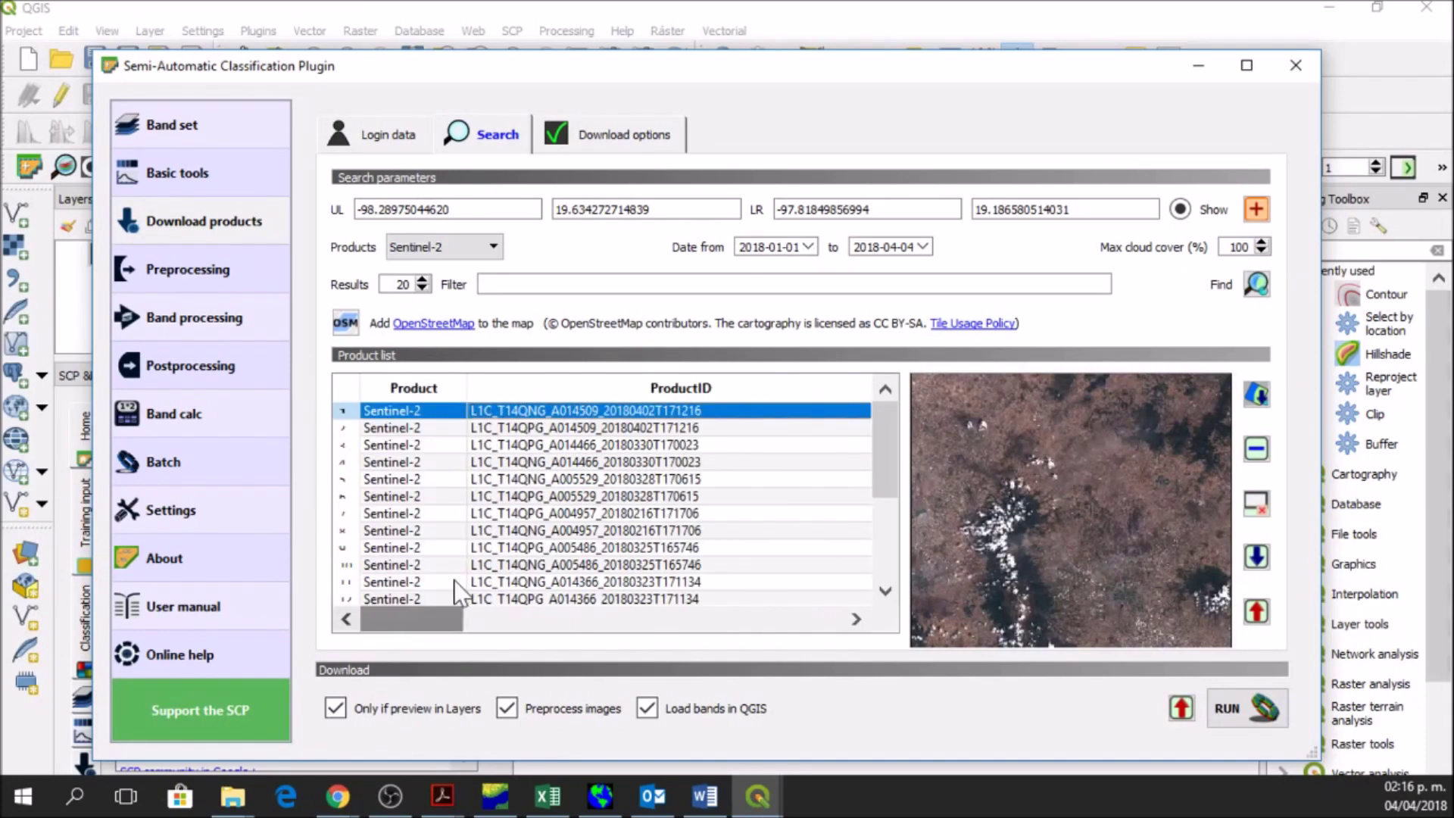
left_click(603, 461, "shift")
mouse_move(427, 619)
left_mouse_down()
mouse_move(459, 619)
mouse_move(425, 617)
left_mouse_up()
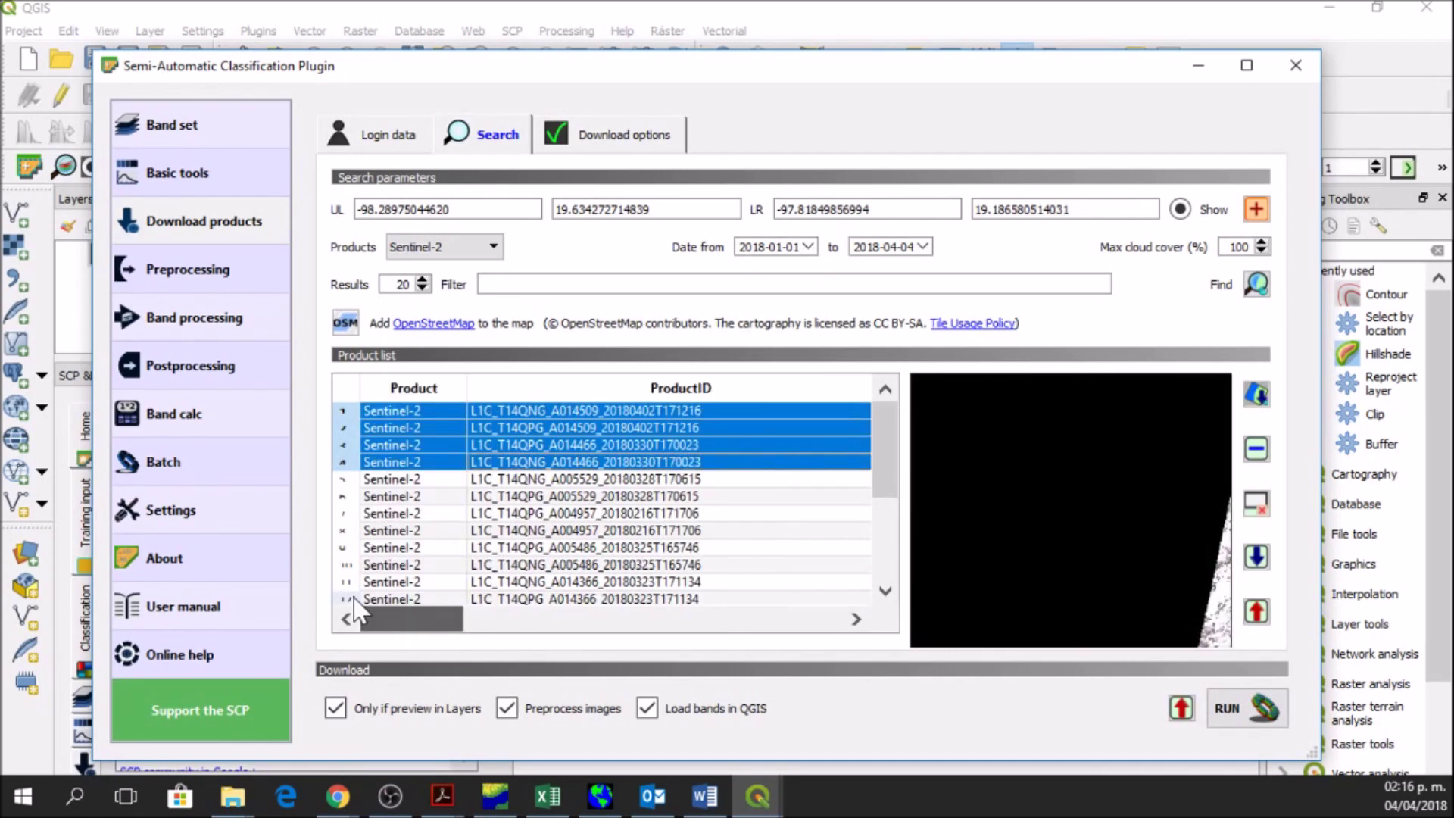
- Delete the four selected 2018-04-02 and 2018-03-30 rows, confirming Yes to remove them
left_click(1260, 454)
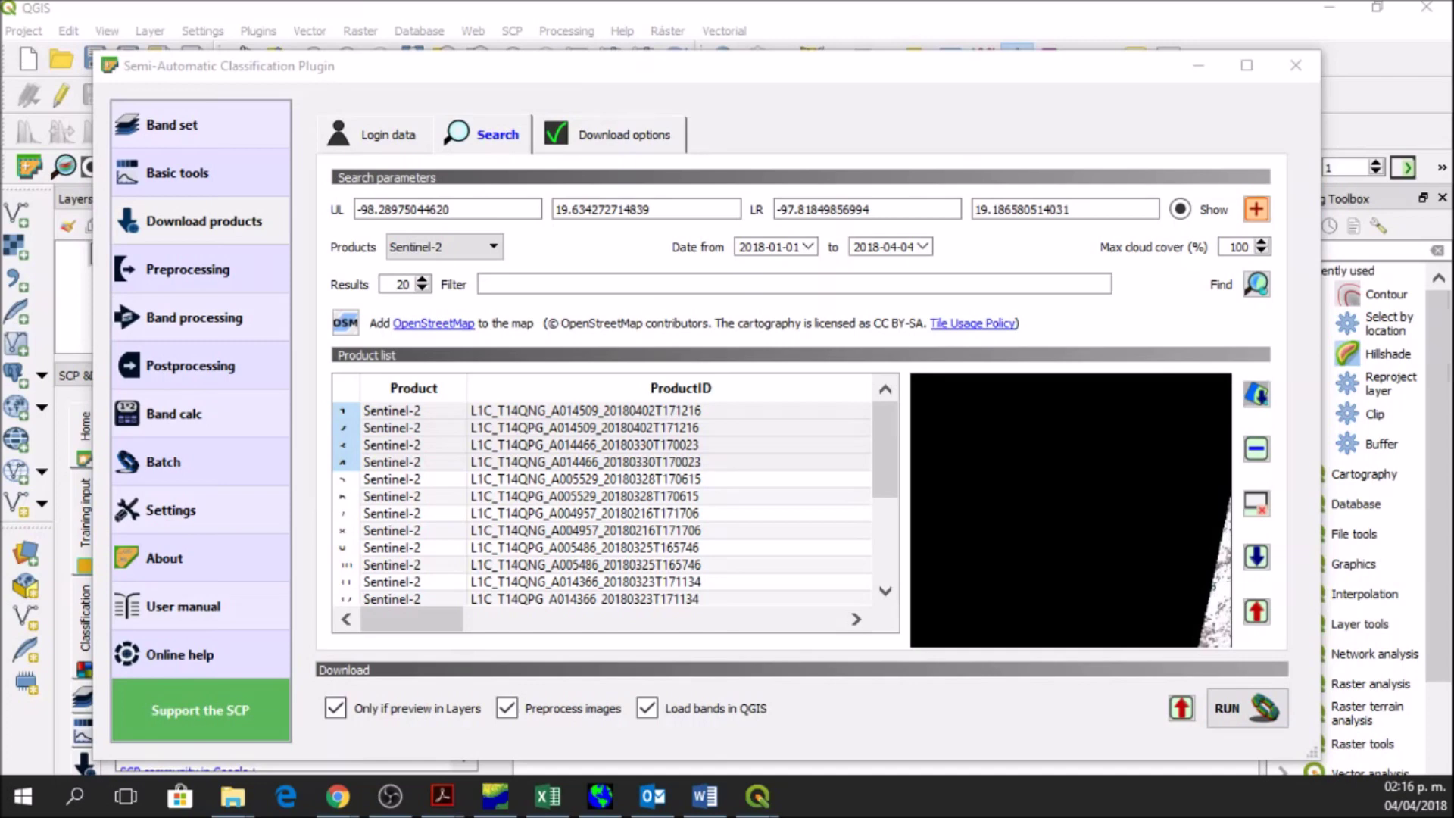
left_click(721, 504)
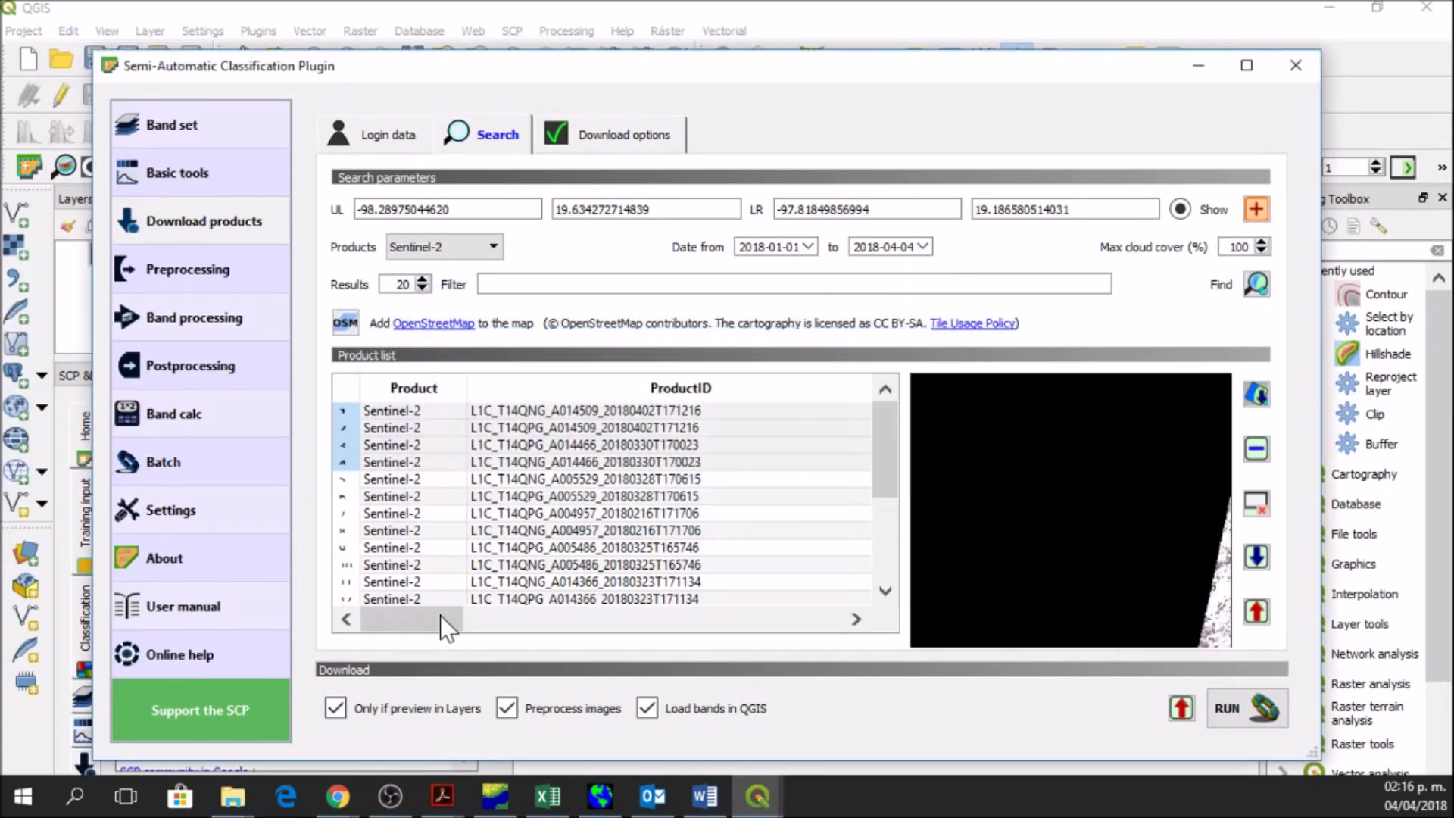
left_click_drag(440, 615, 375, 591)
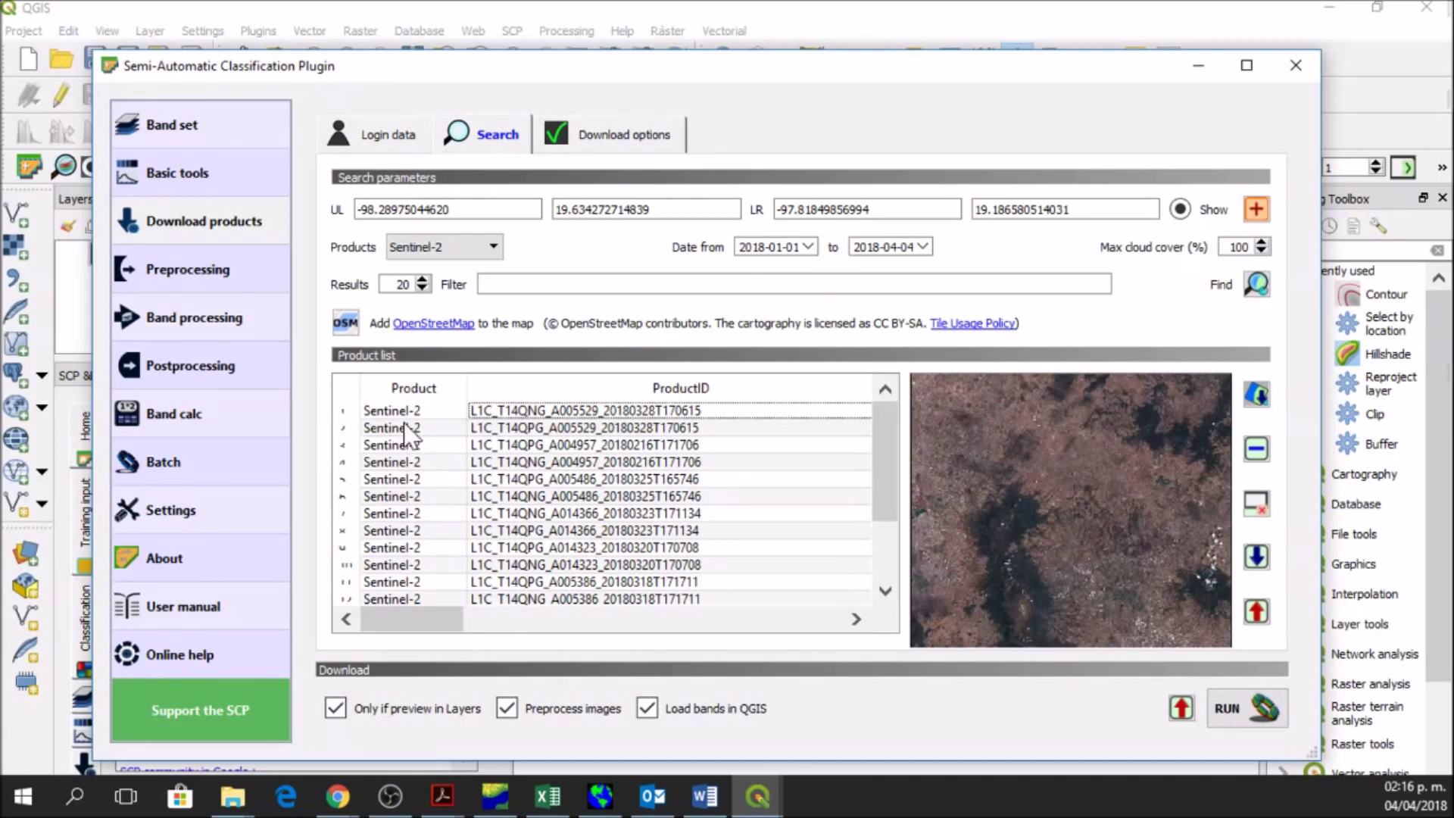
- Select every product from row two to the last and request their deletion
left_click(367, 427)
left_click_drag(878, 438, 857, 573)
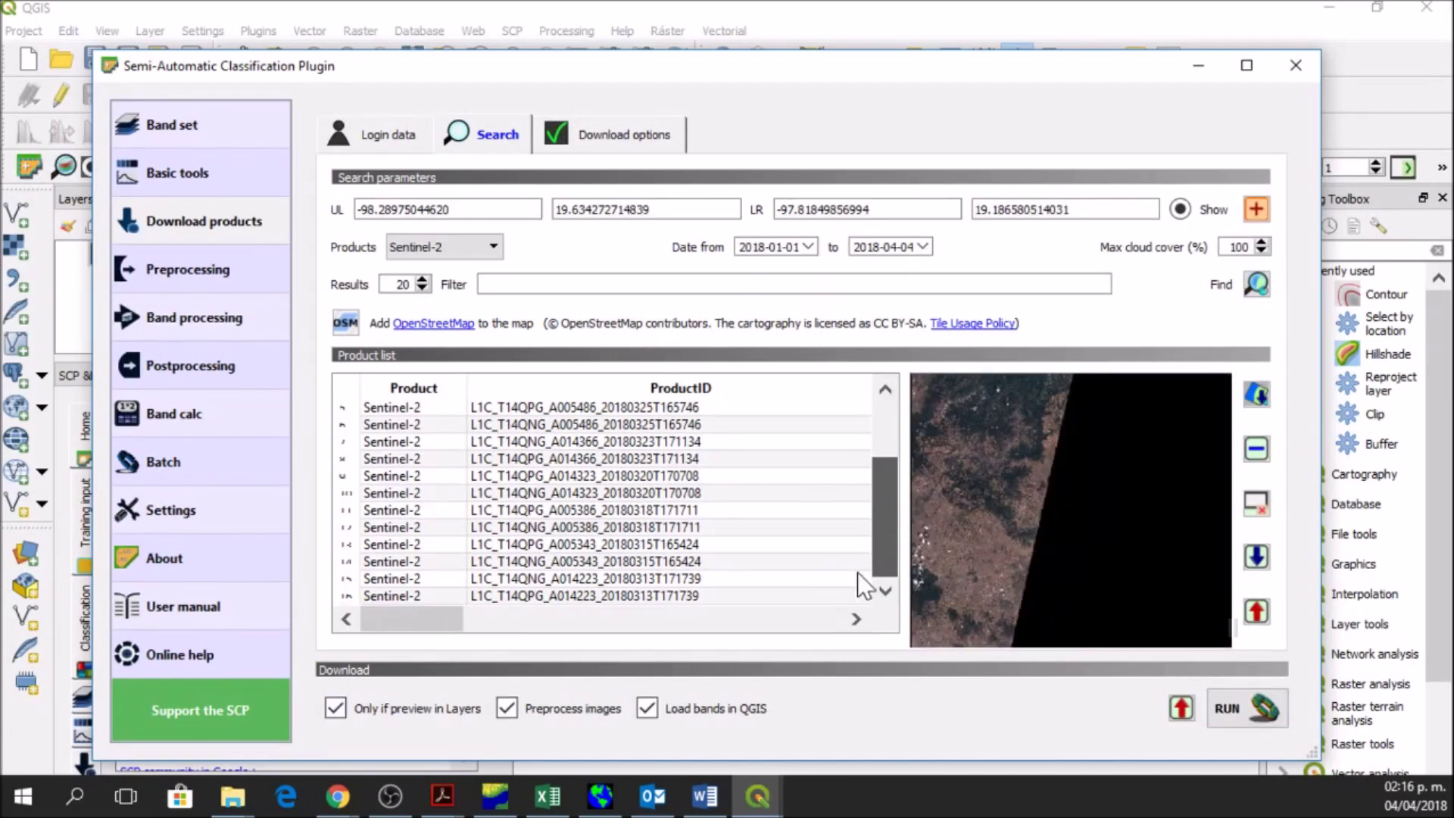
left_click(407, 597, "shift")
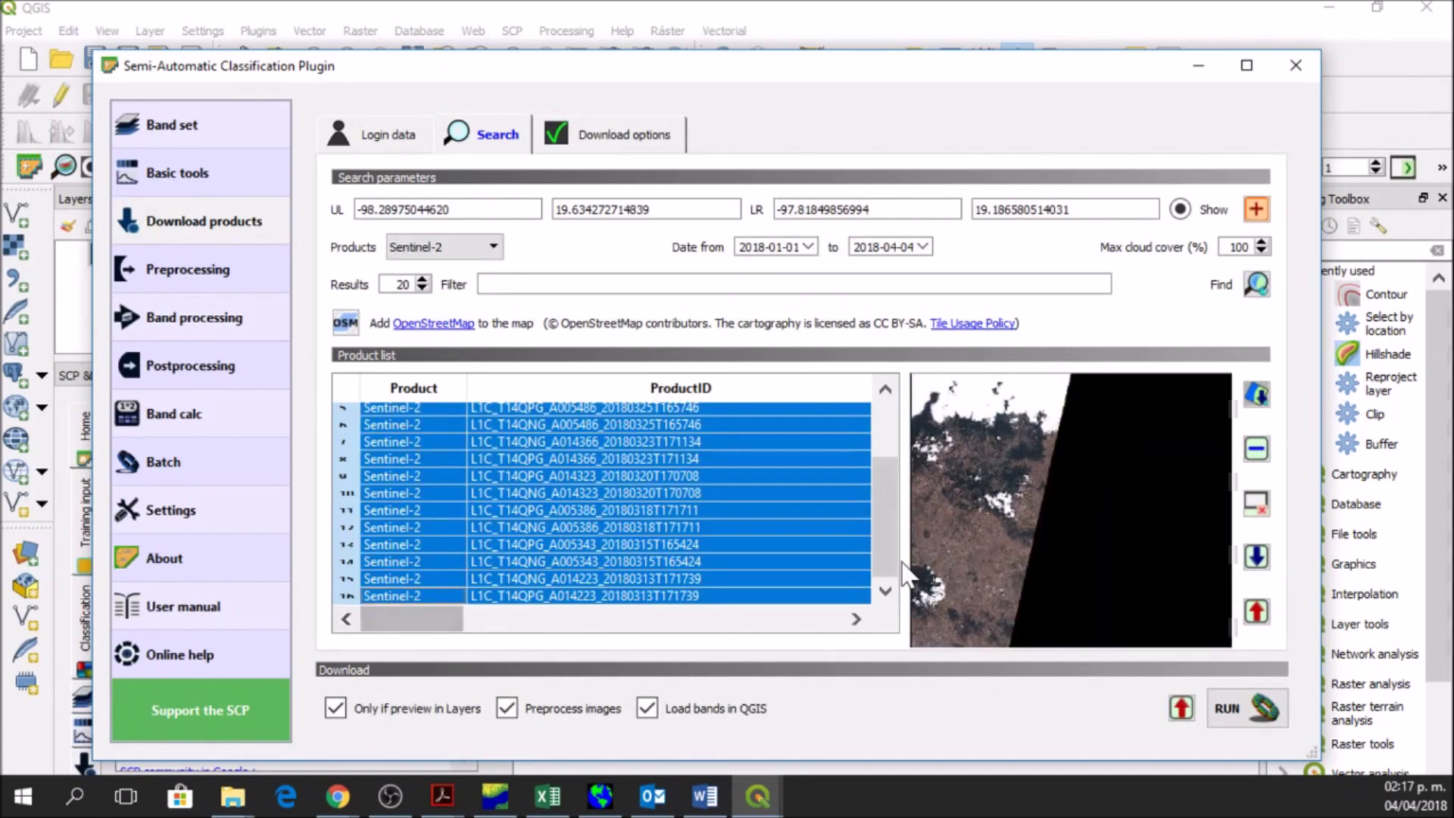
left_click_drag(890, 554, 893, 455)
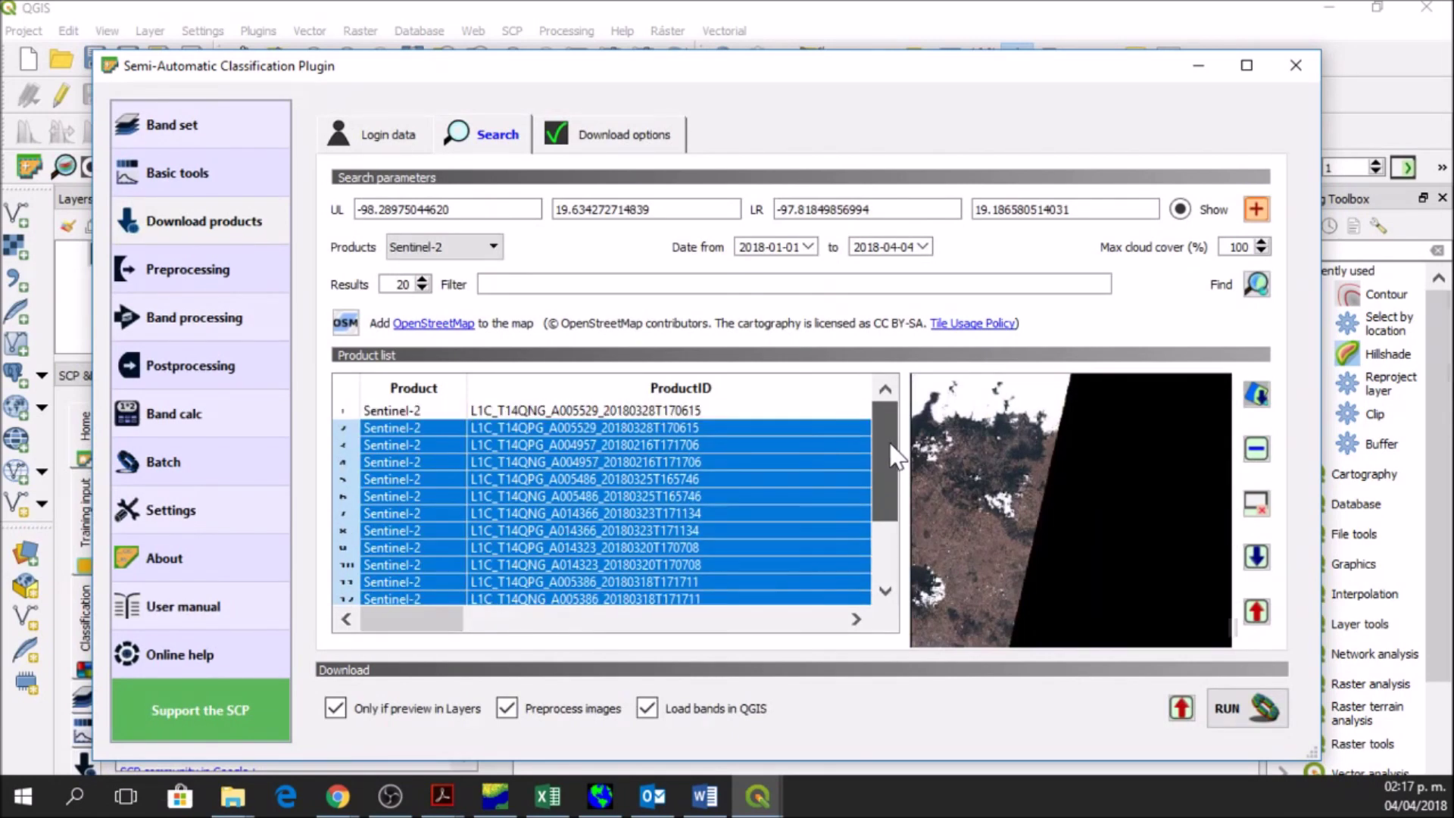
left_click(1257, 451)
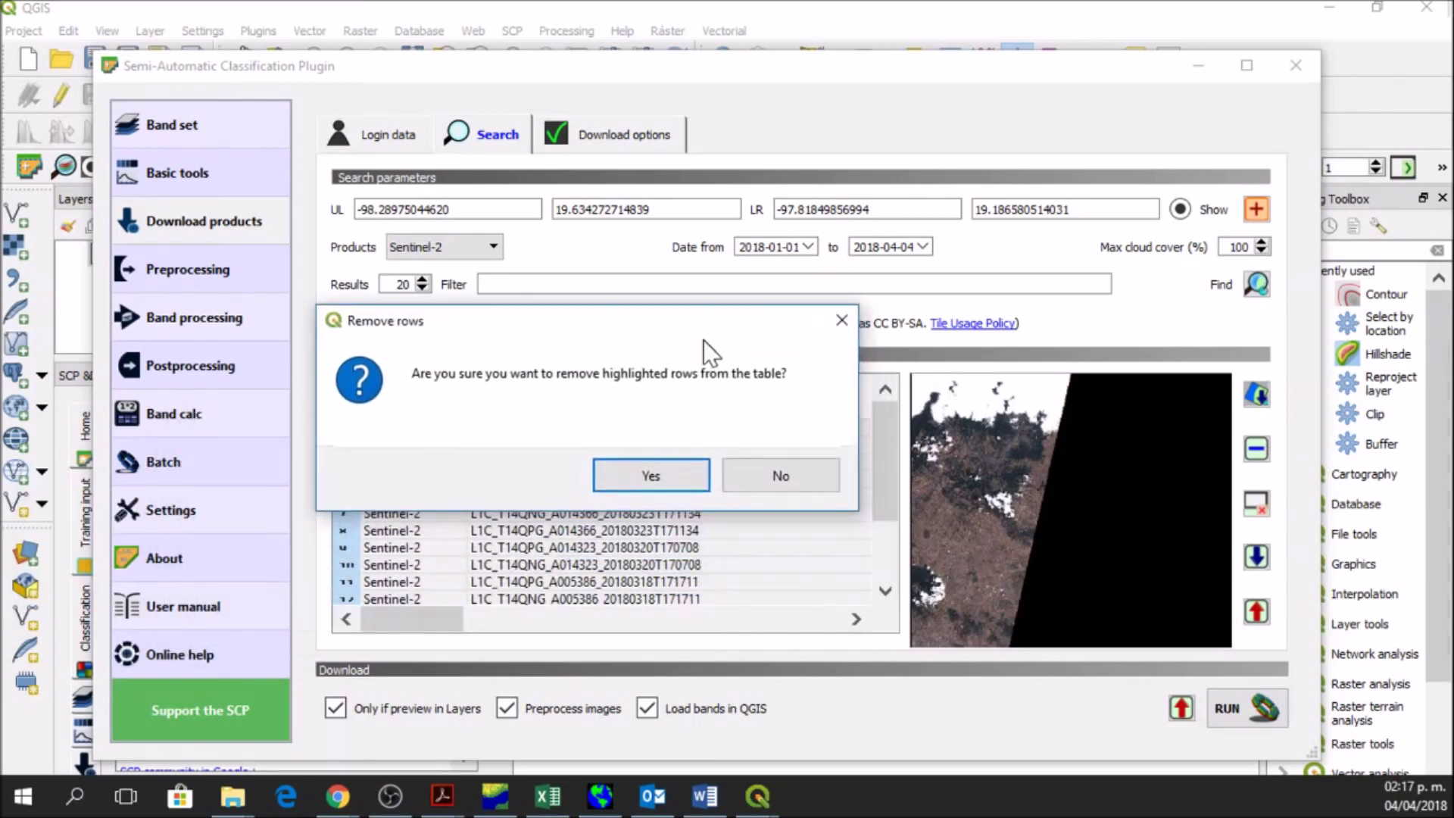
- Confirm the removal so only the L1C_T14QNG_A005529_20180328T170615 product remains
left_click(647, 488)
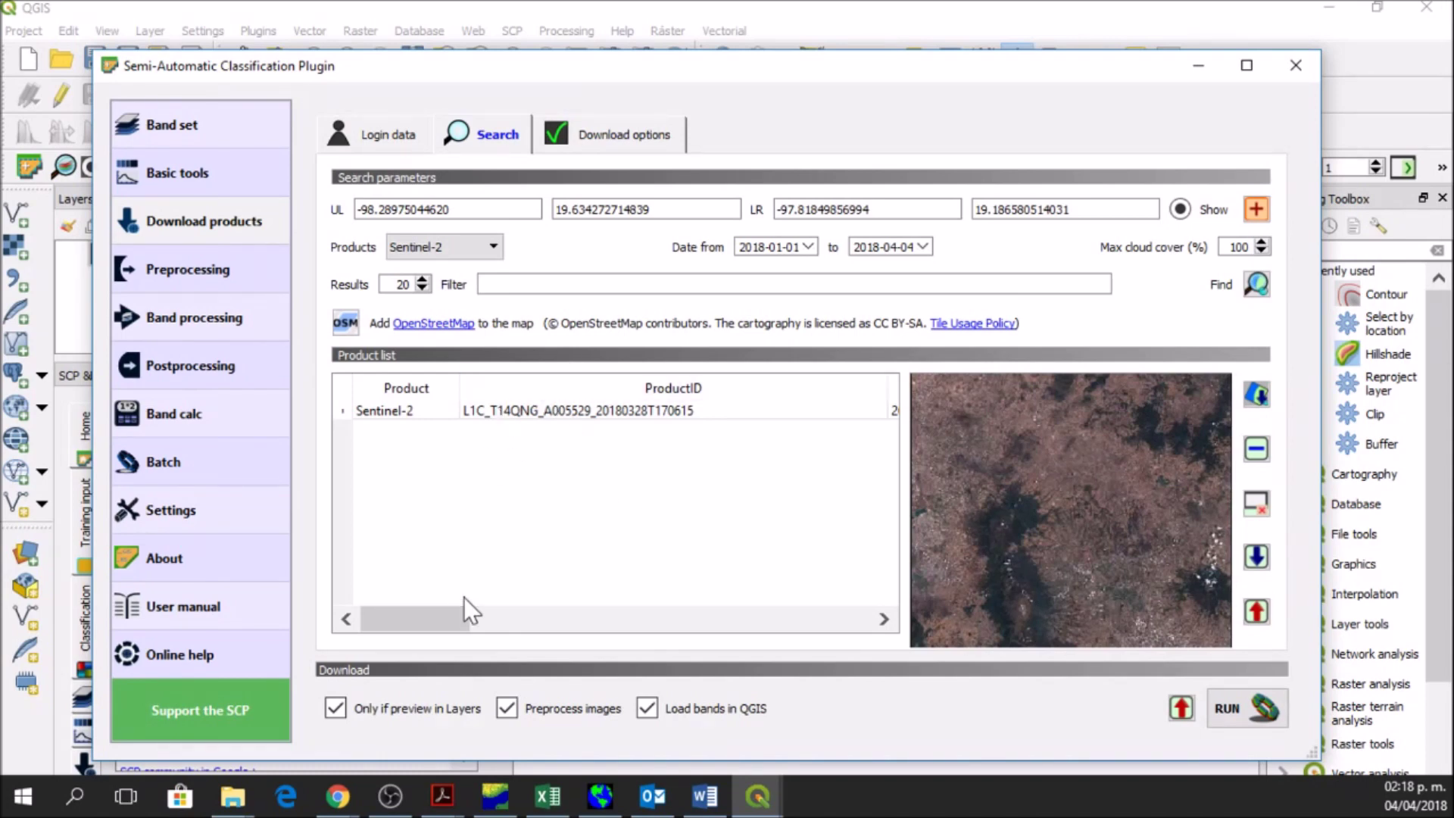
- Check the remaining 20180328 T14QNG product and review its Sentinel-2 band download options
left_click_drag(430, 613, 242, 561)
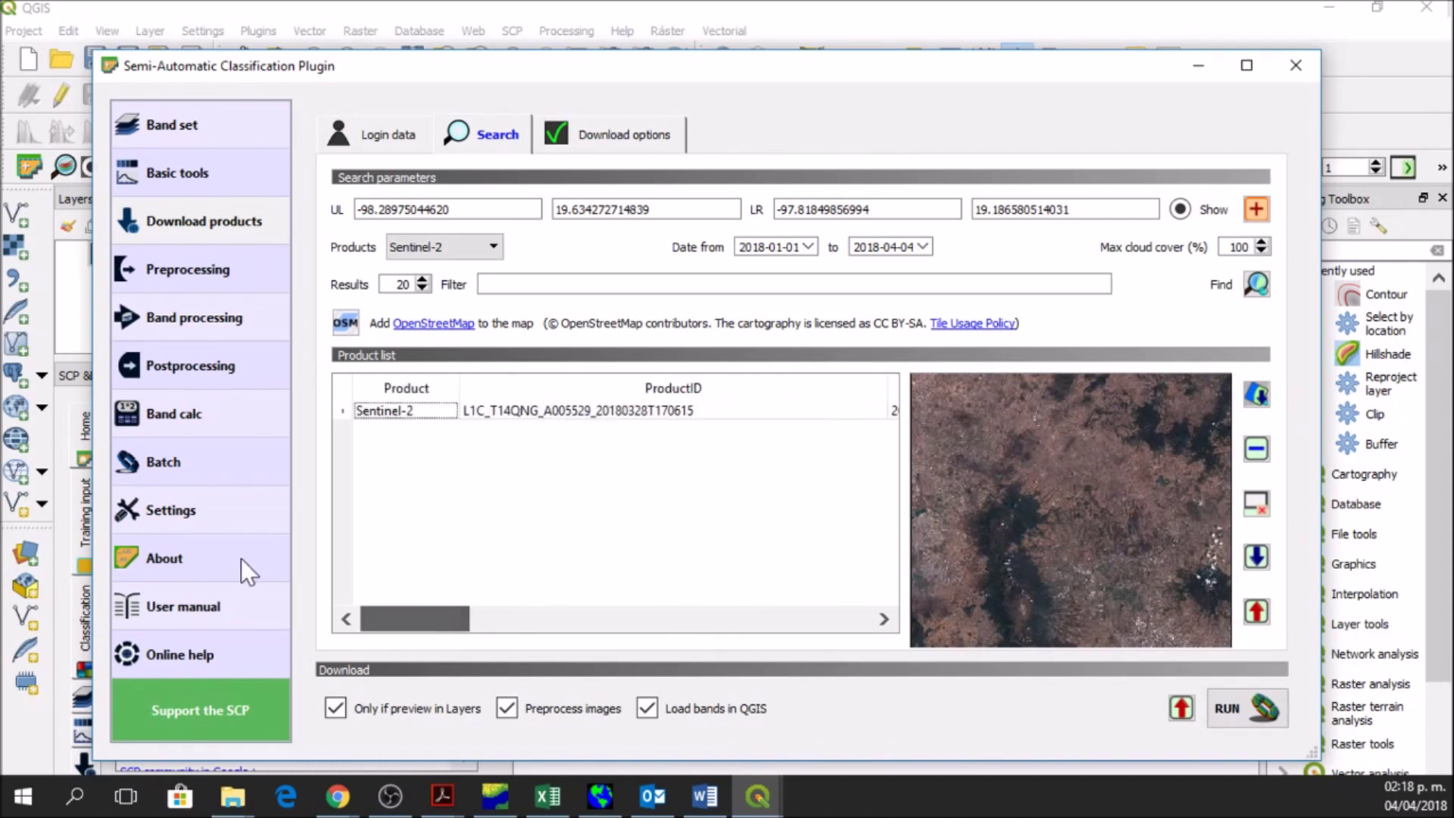
left_click(629, 135)
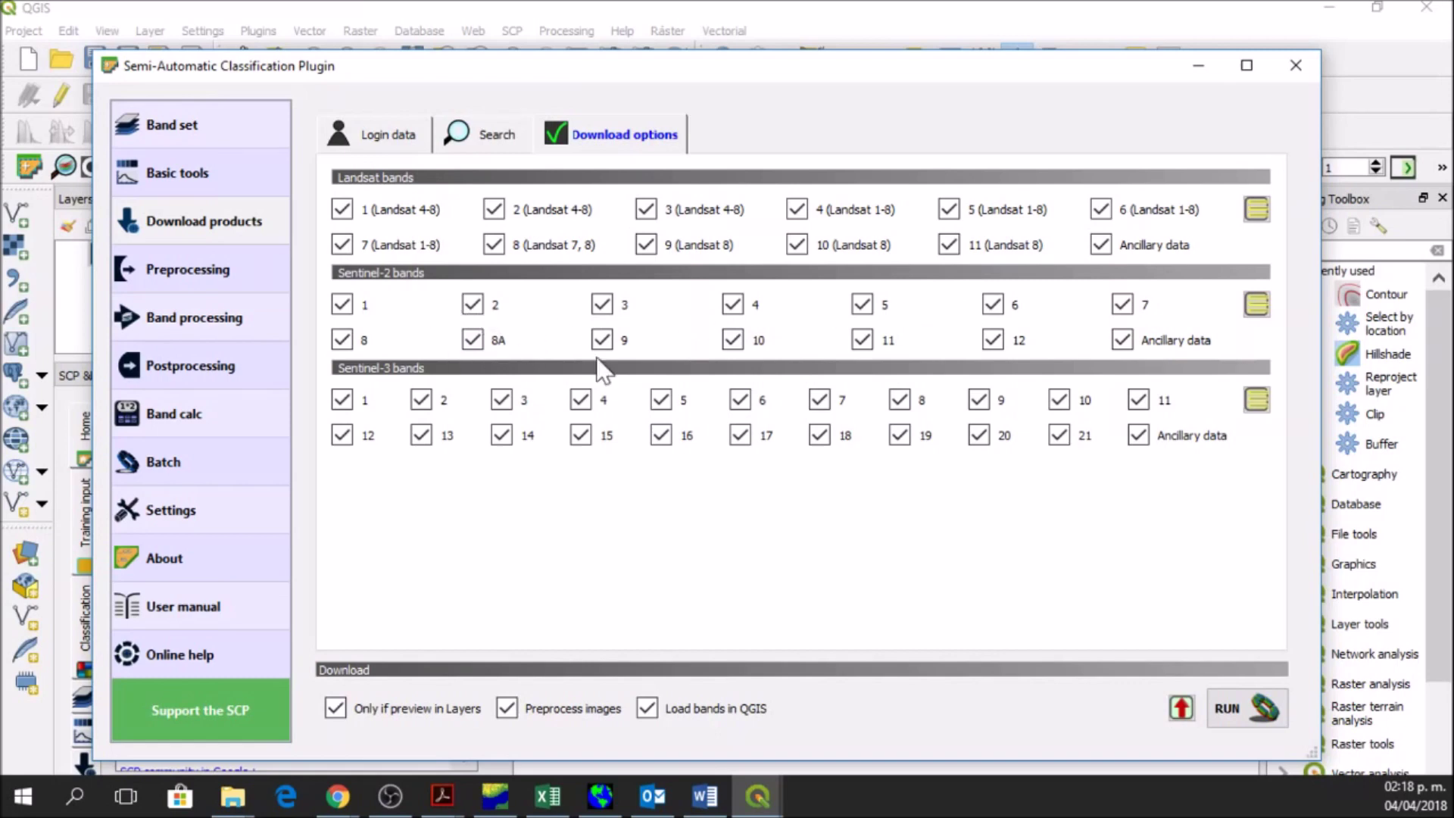
- Go back to the Search page listing the single T14QNG product
left_click(468, 142)
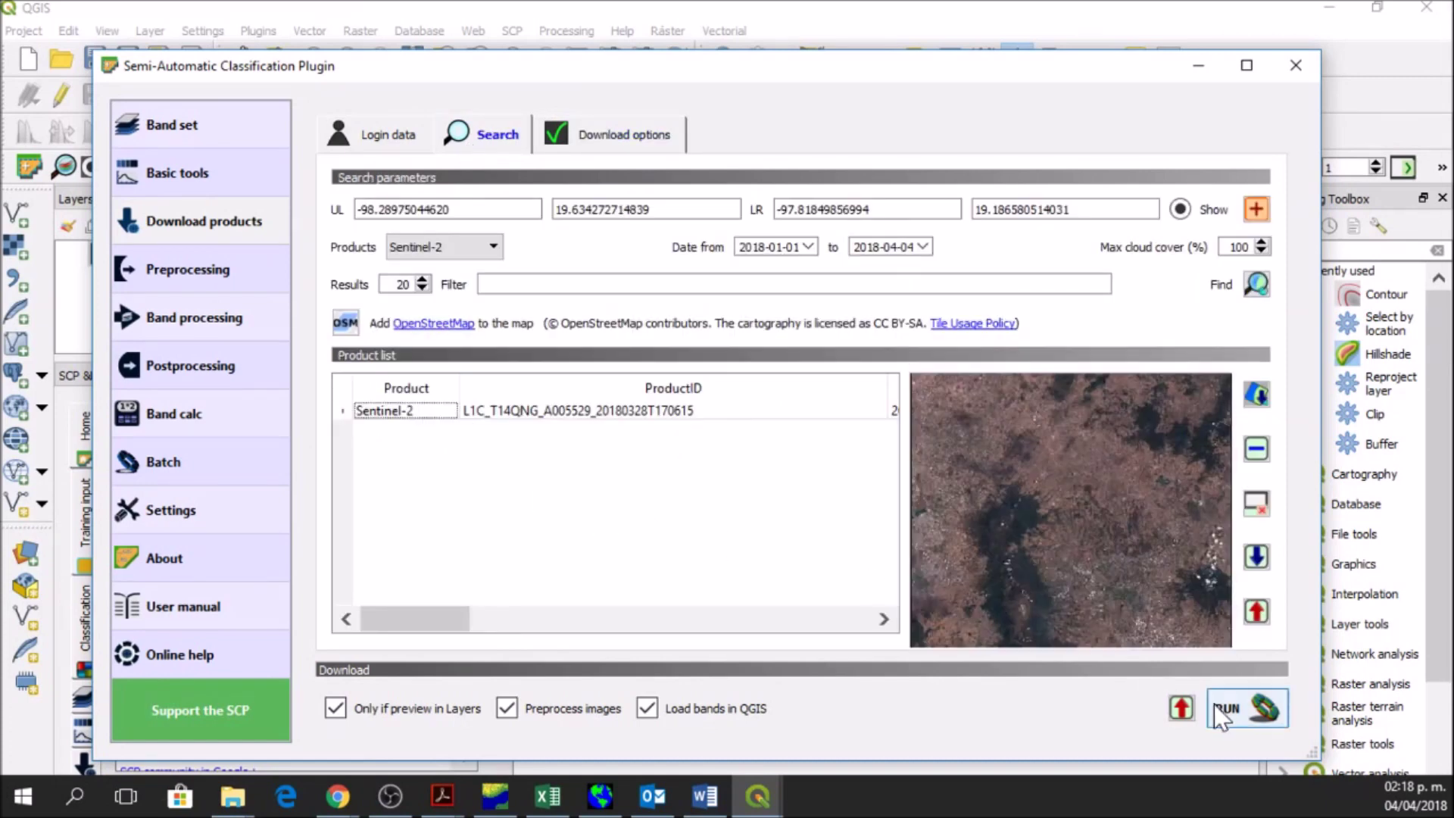
- Untick 'Only if preview in Layers' in the Download section
left_click(336, 707)
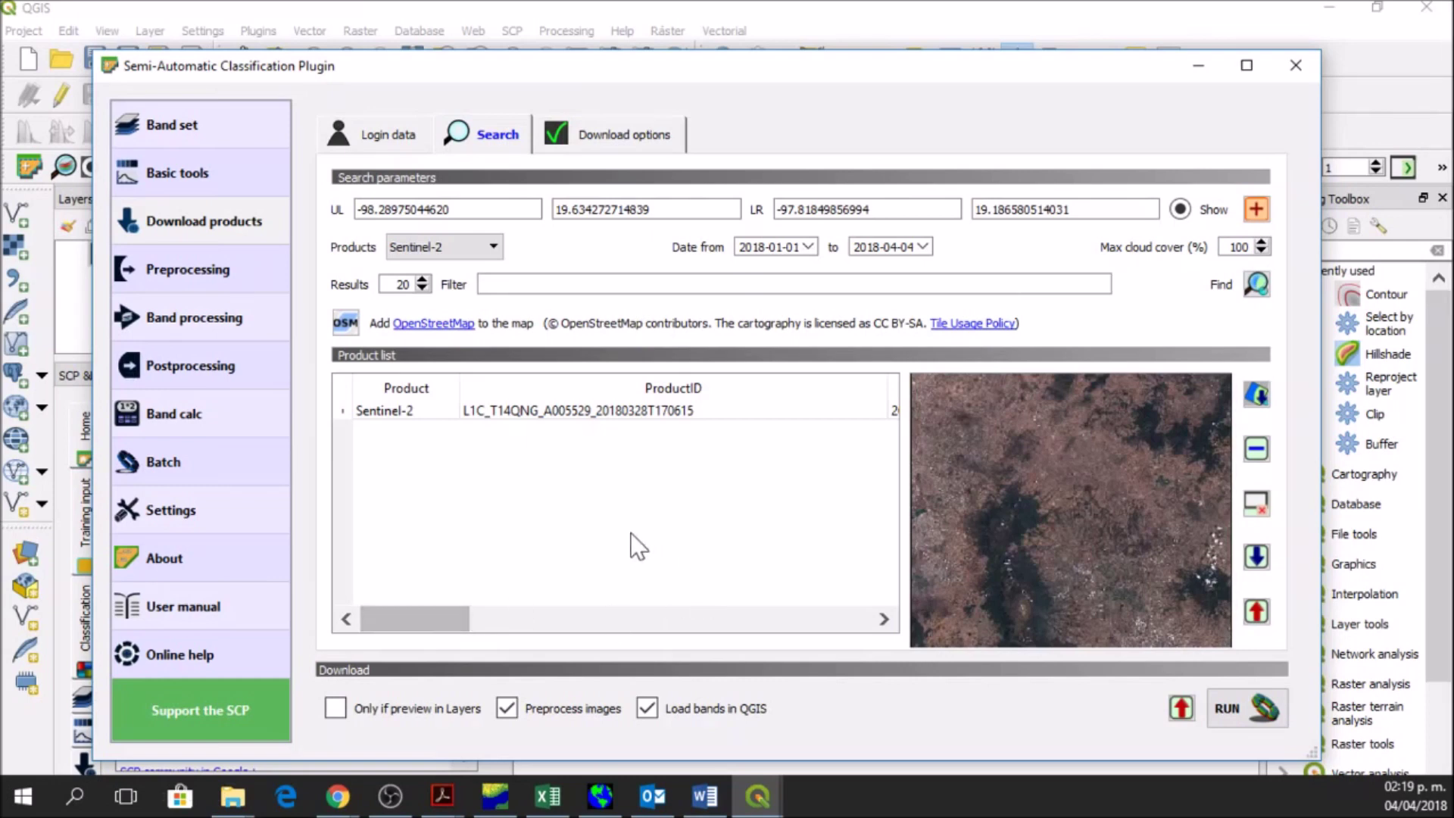
- In Preprocessing > Sentinel-2, set the band directory to Sentinel2_Tutorial/L1C_T14QNG_A005529_20180328T170615_2018-03-28
left_click(198, 274)
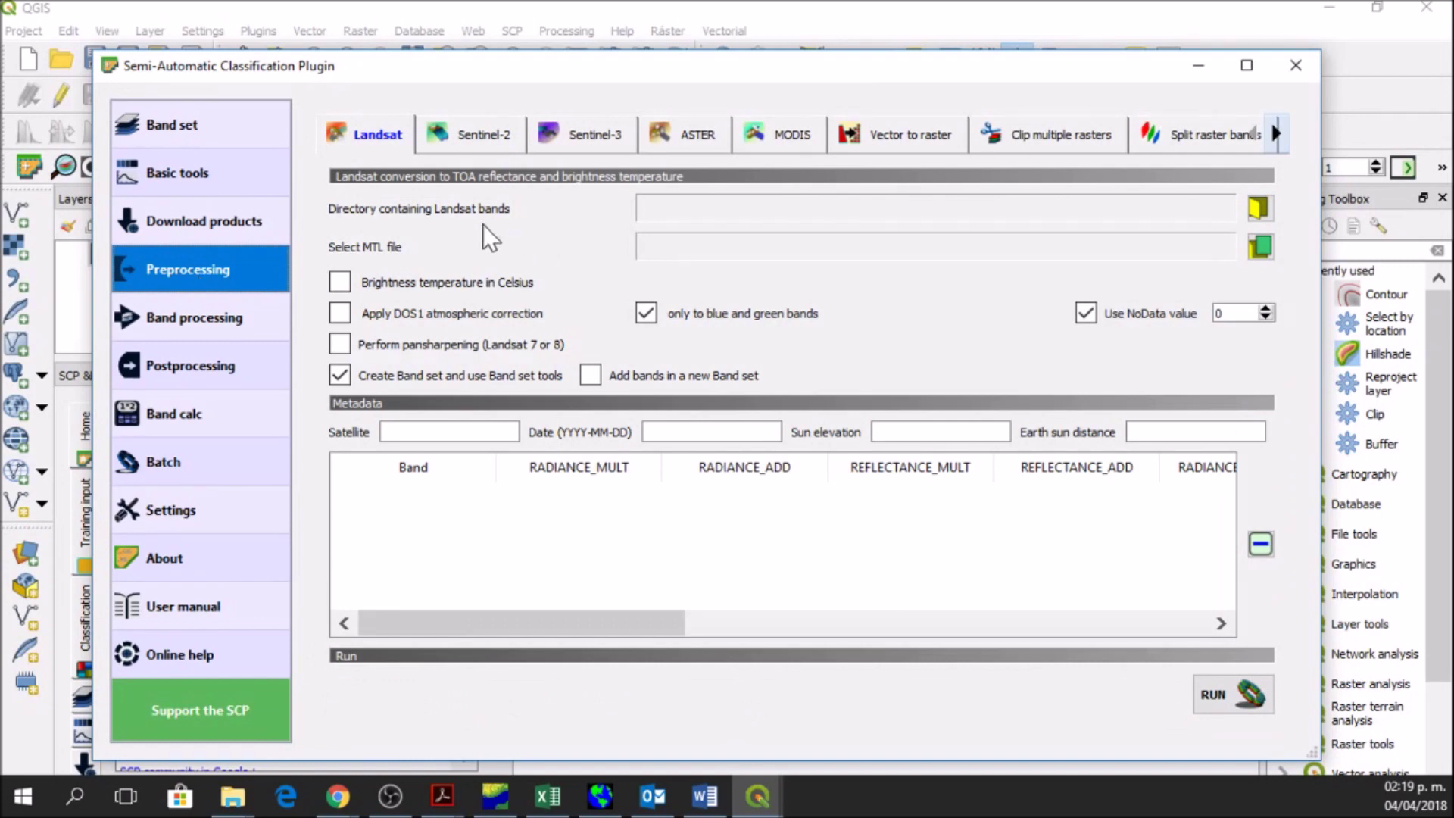
left_click(441, 144)
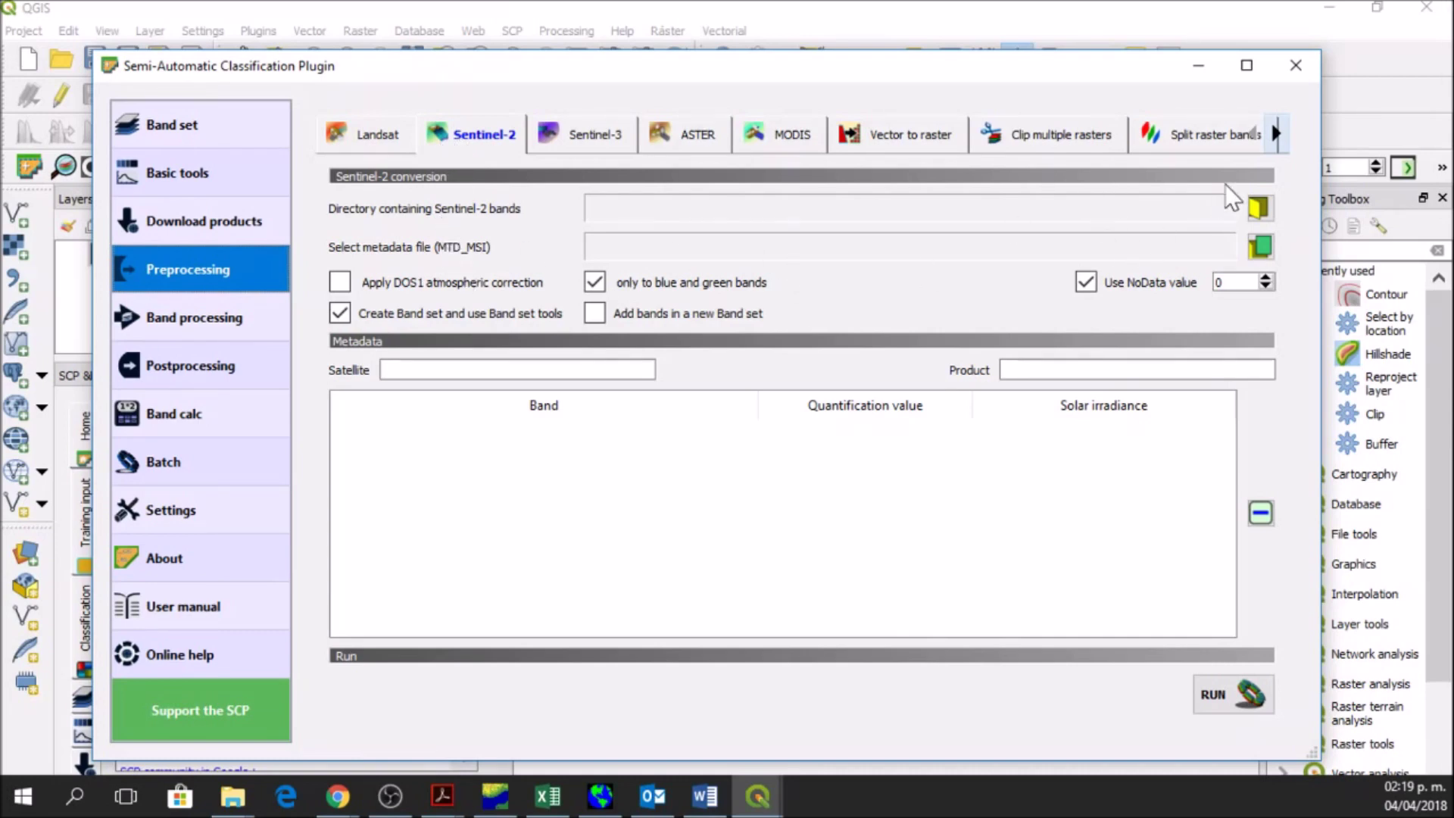
left_click(1258, 207)
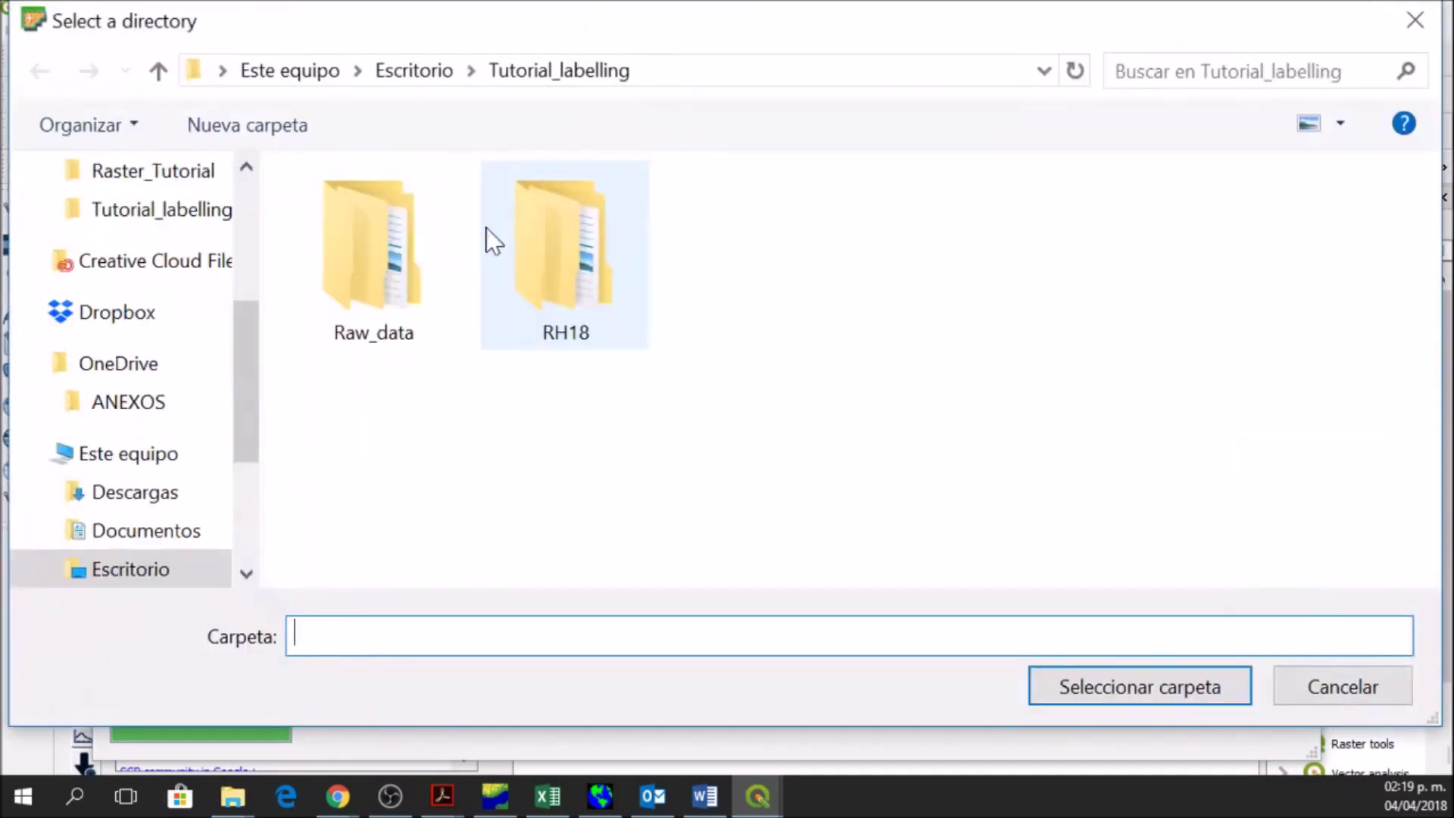
left_click(392, 74)
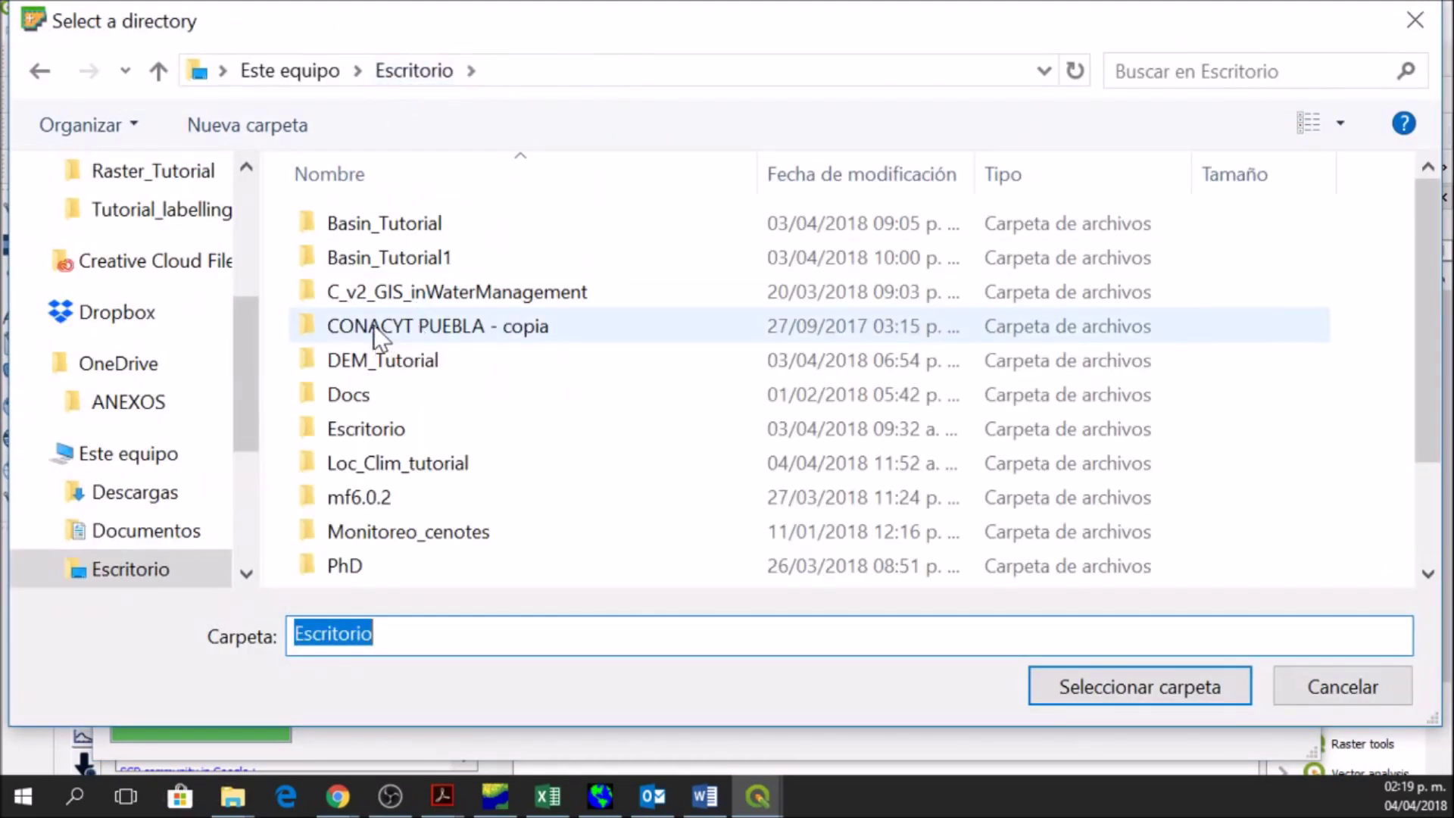
scroll(430, 343, "down", 2)
double_click(448, 503)
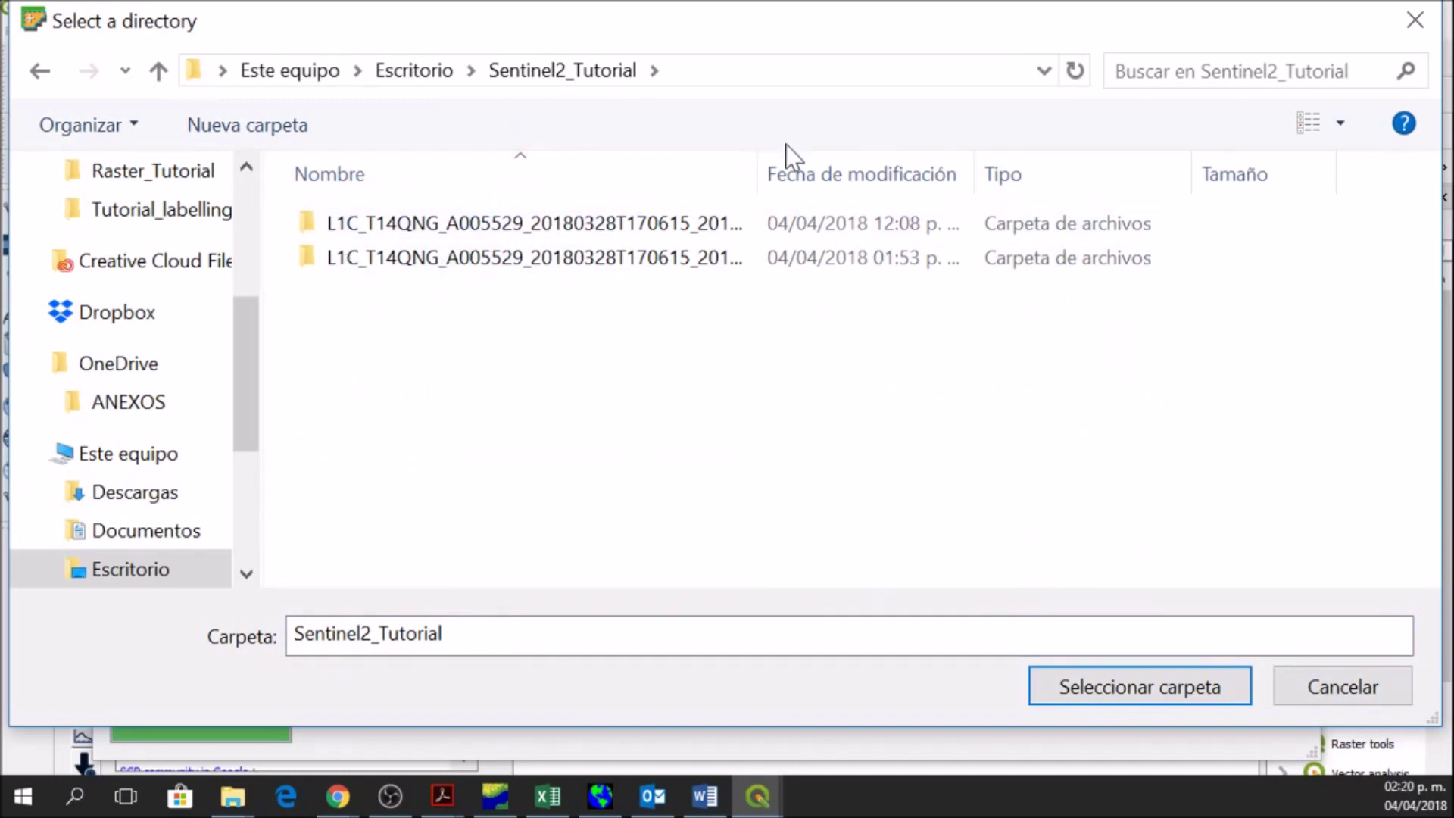
left_click_drag(765, 165, 898, 194)
double_click(796, 227)
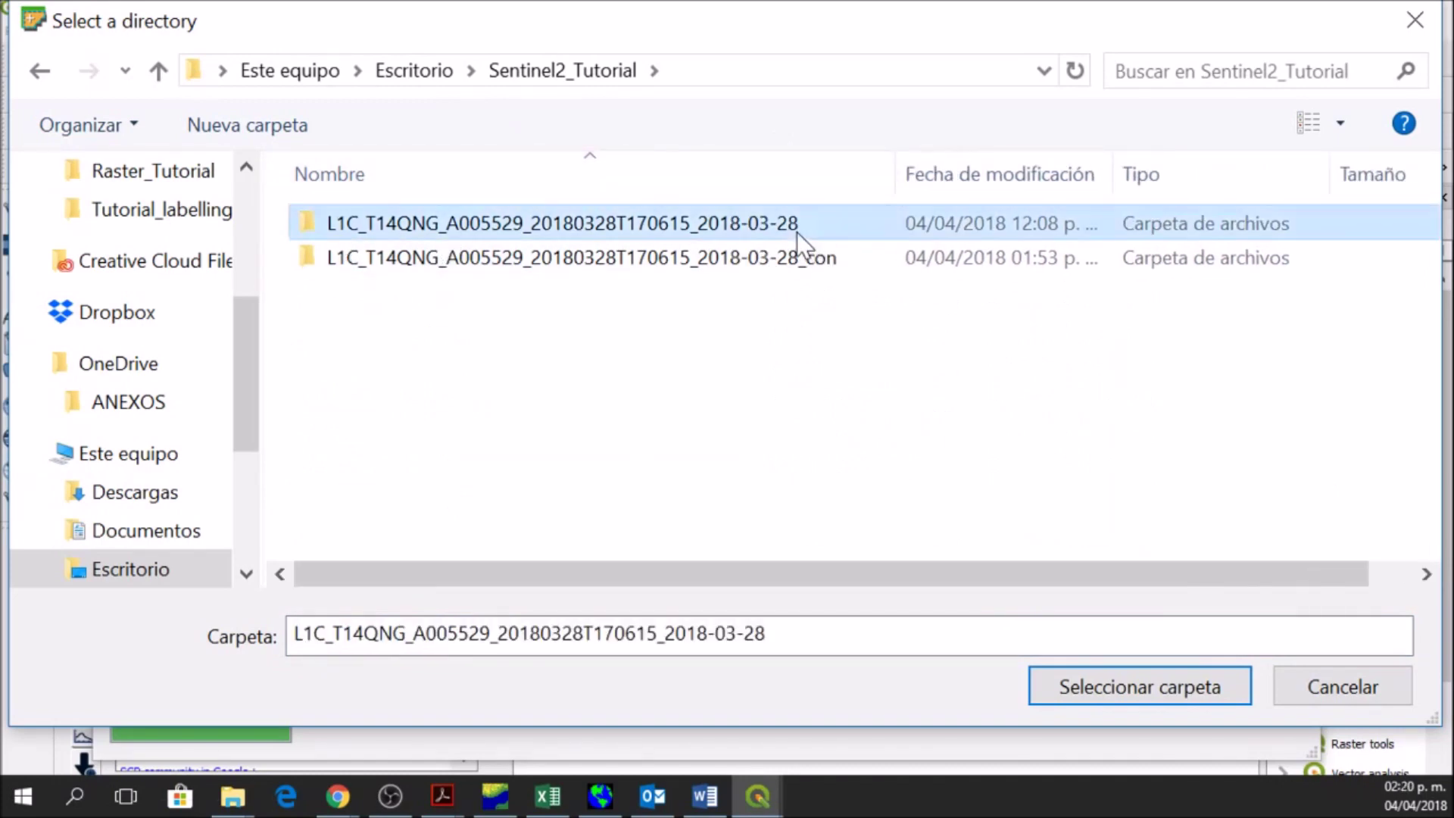
left_click(279, 72)
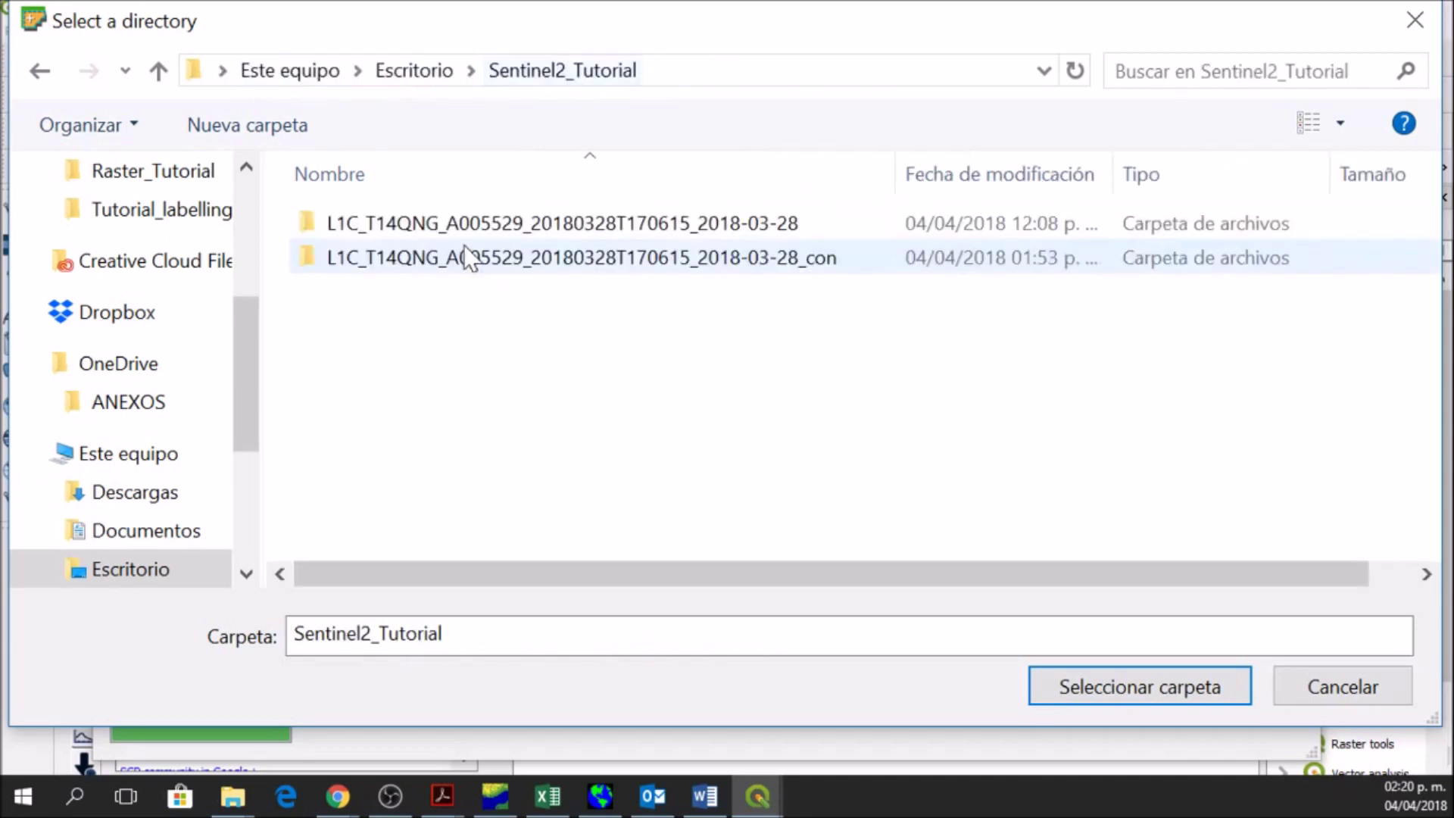
left_click(442, 223)
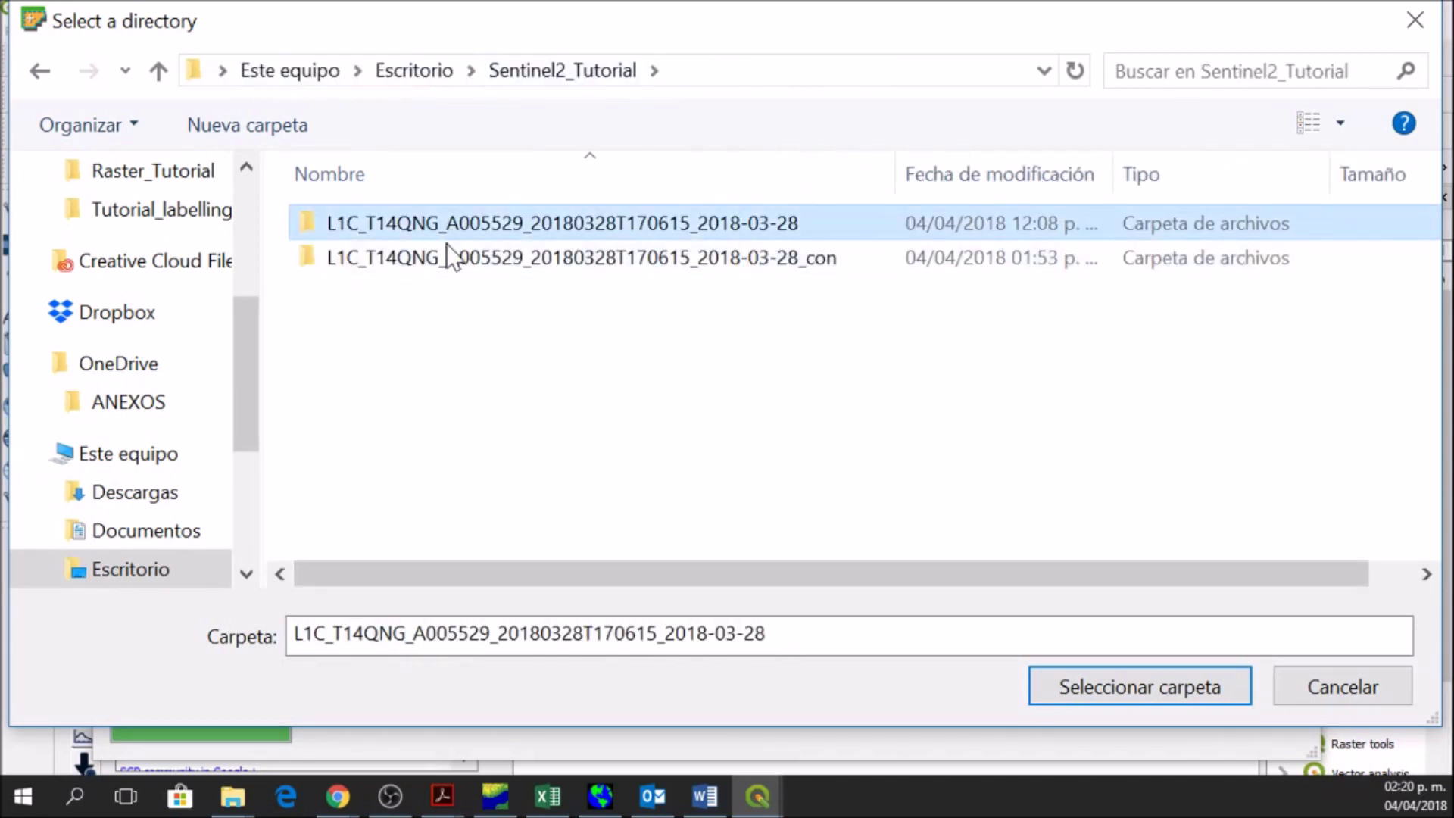
left_click(1183, 693)
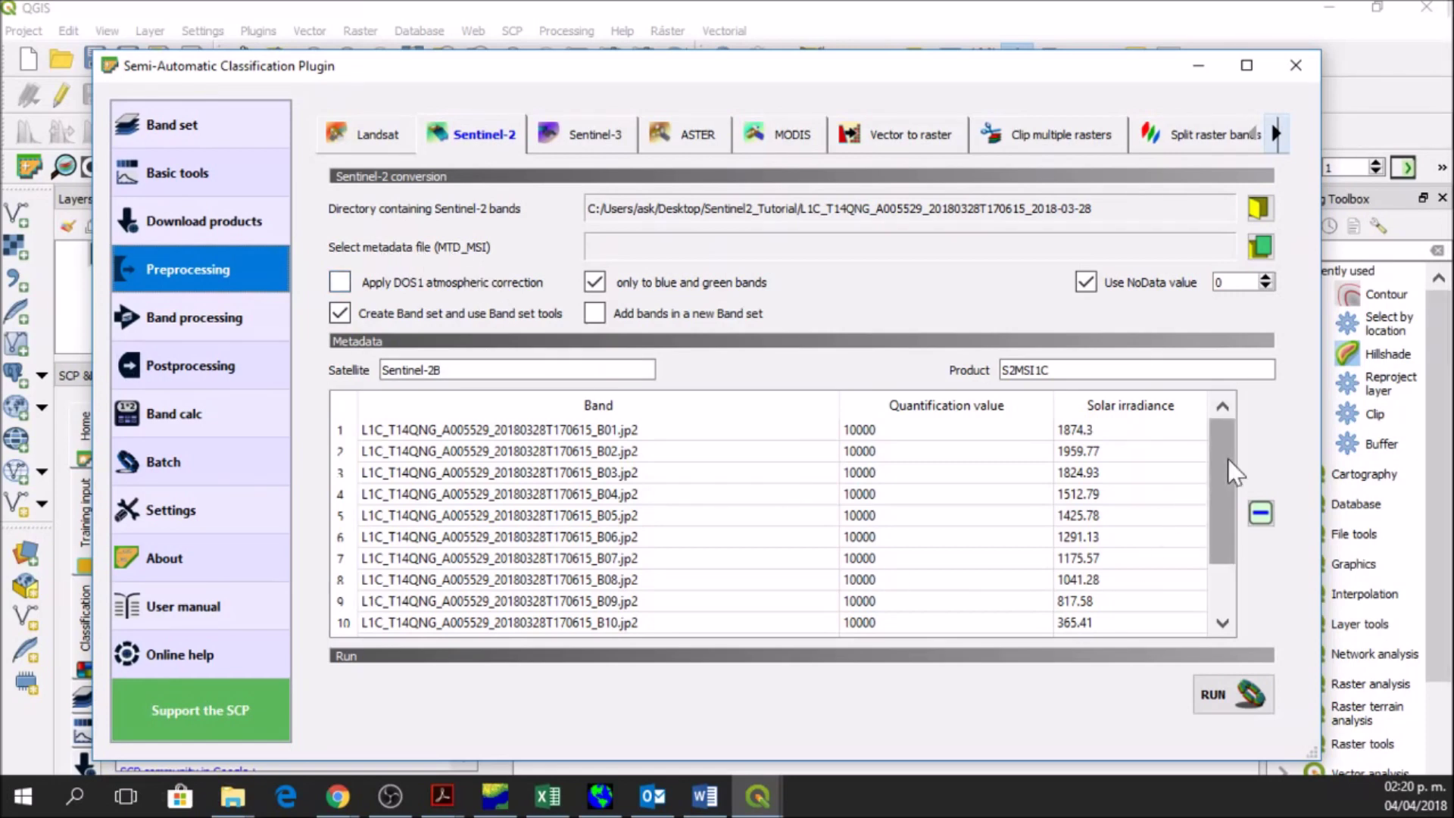
- Select MTD_MSIL1C.xml as the Sentinel-2 conversion's metadata file
left_click_drag(1228, 459, 1228, 502)
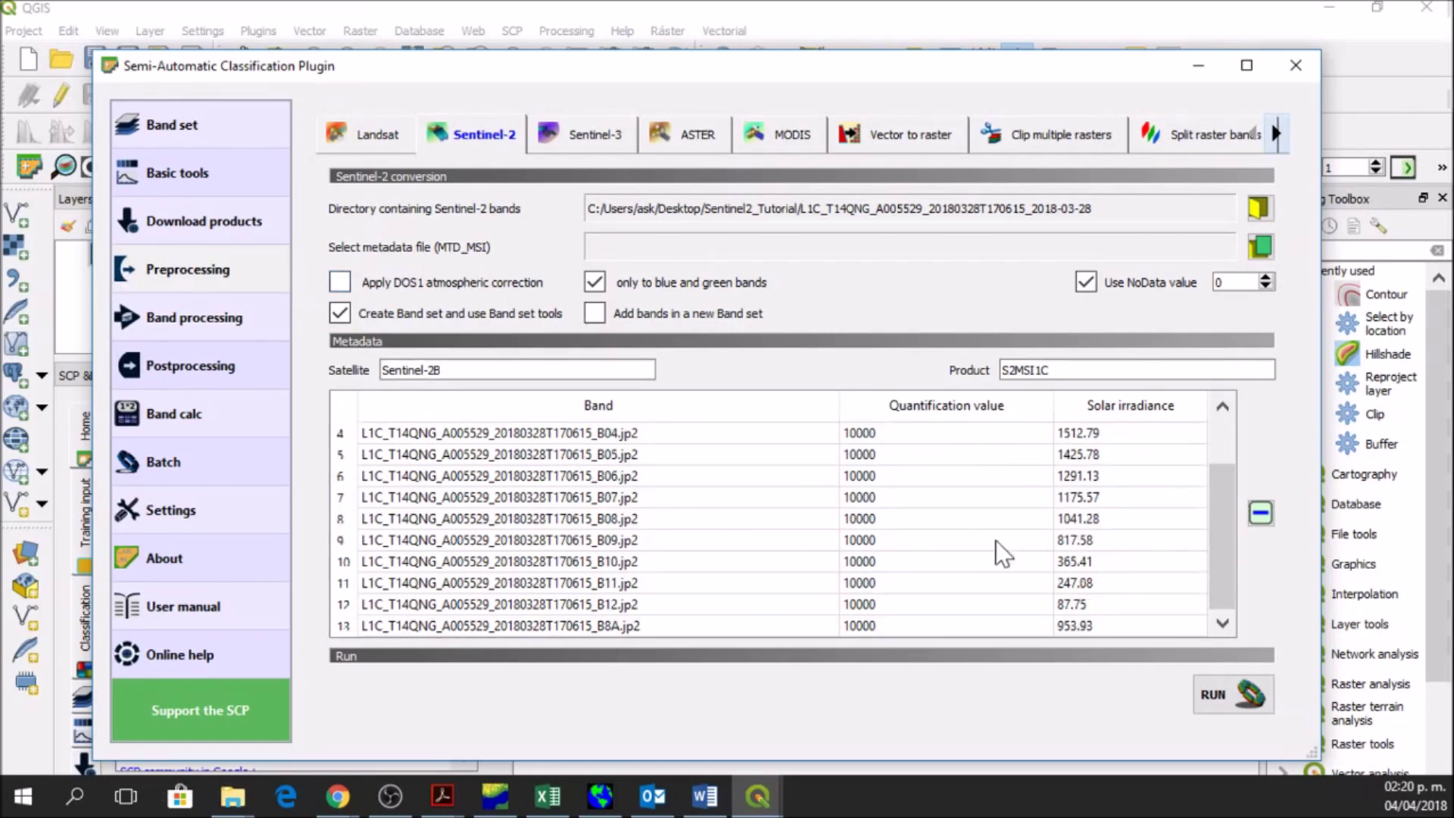
left_click_drag(1229, 553, 1229, 506)
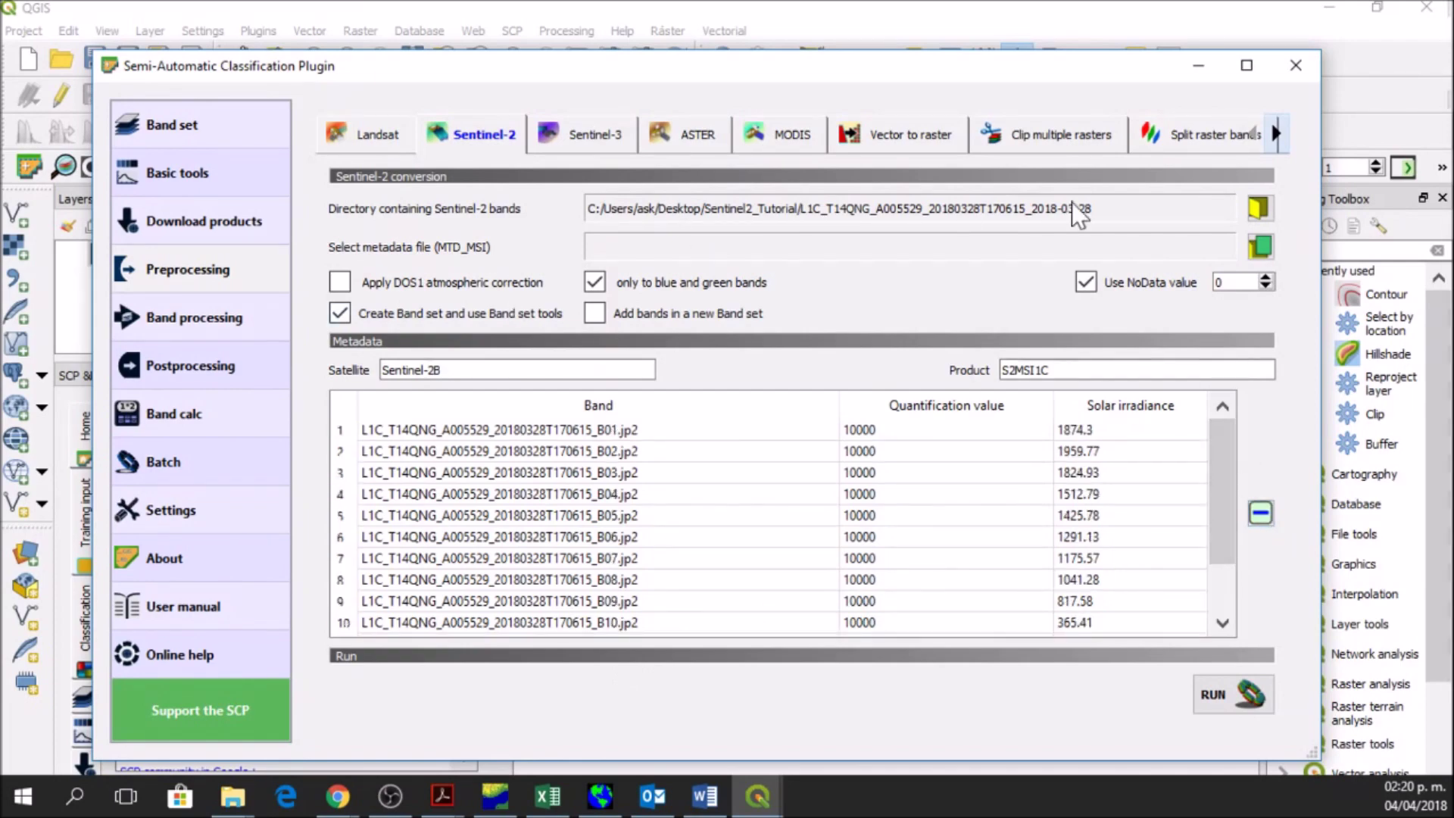
left_click(1251, 247)
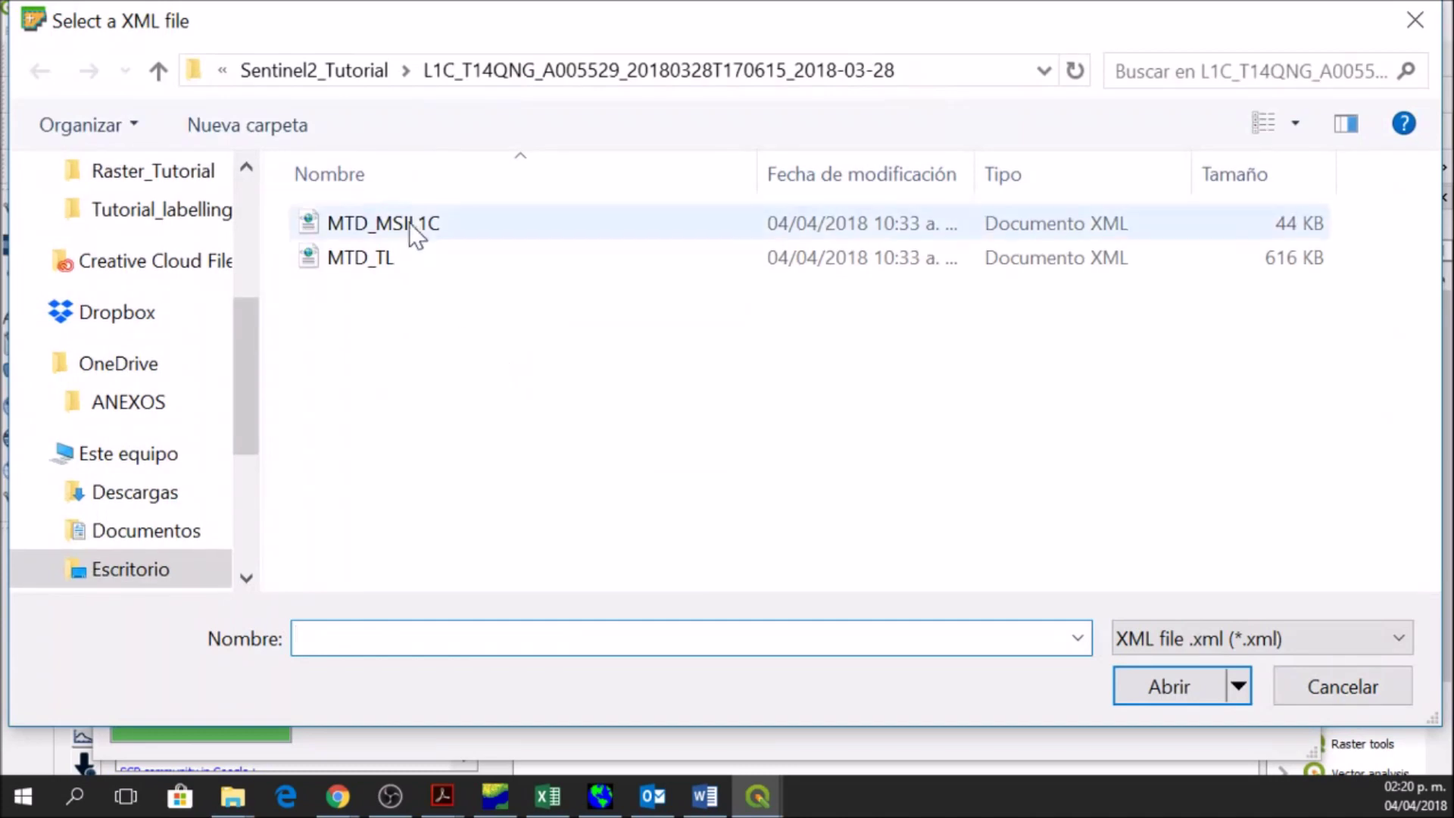
left_click_drag(876, 20, 899, 281)
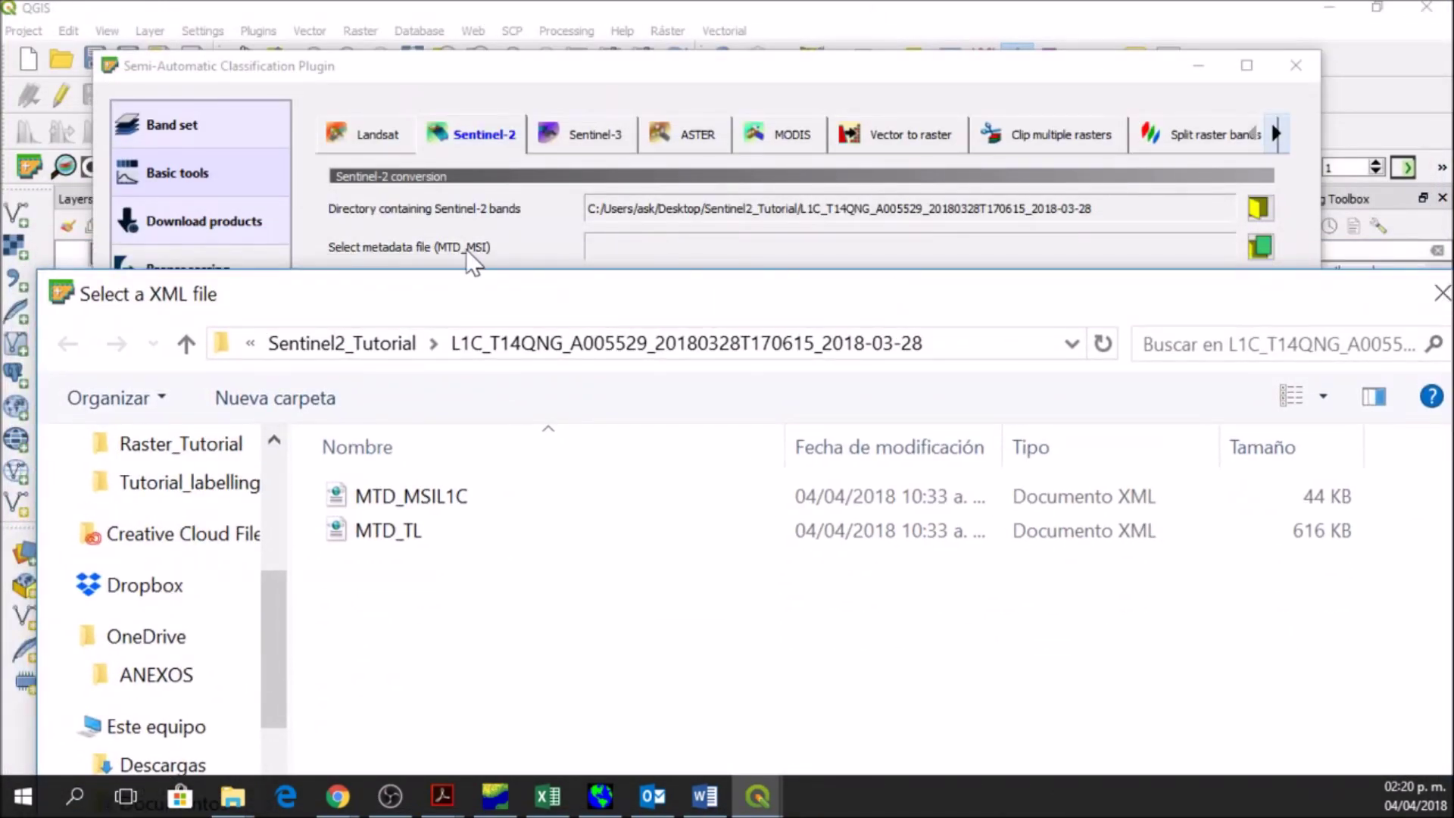
double_click(503, 289)
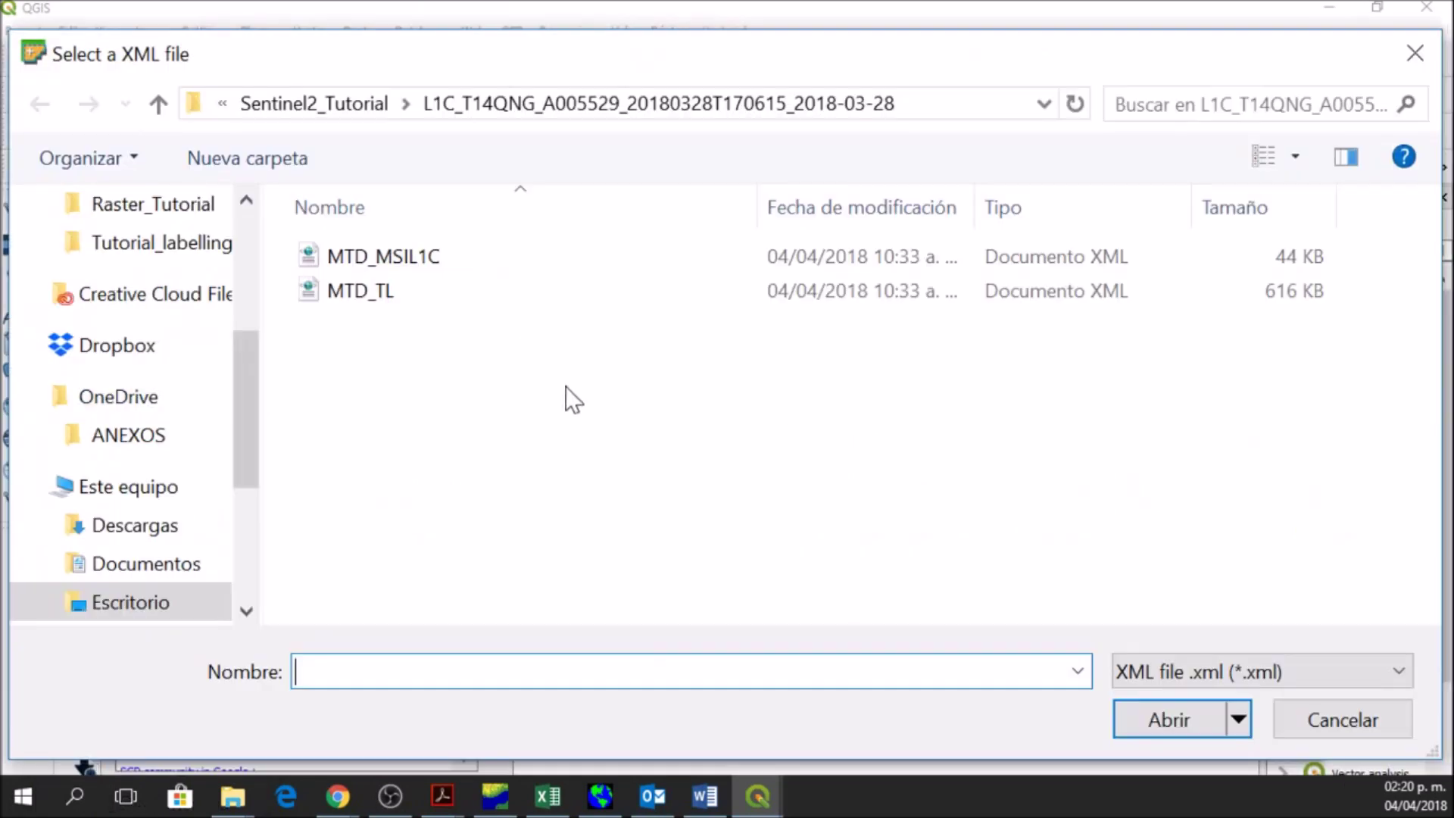
left_click(409, 262)
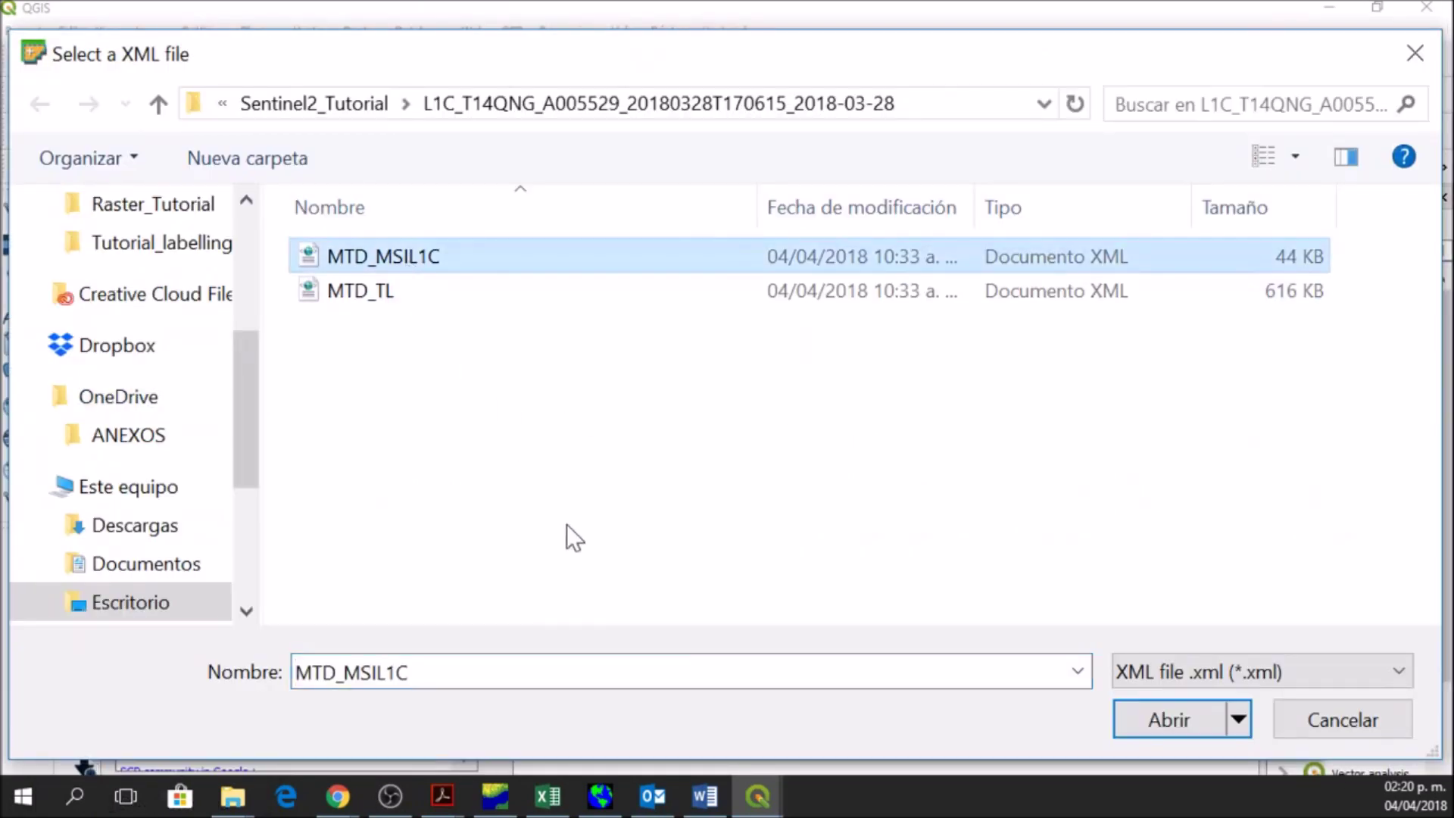
left_click(1135, 719)
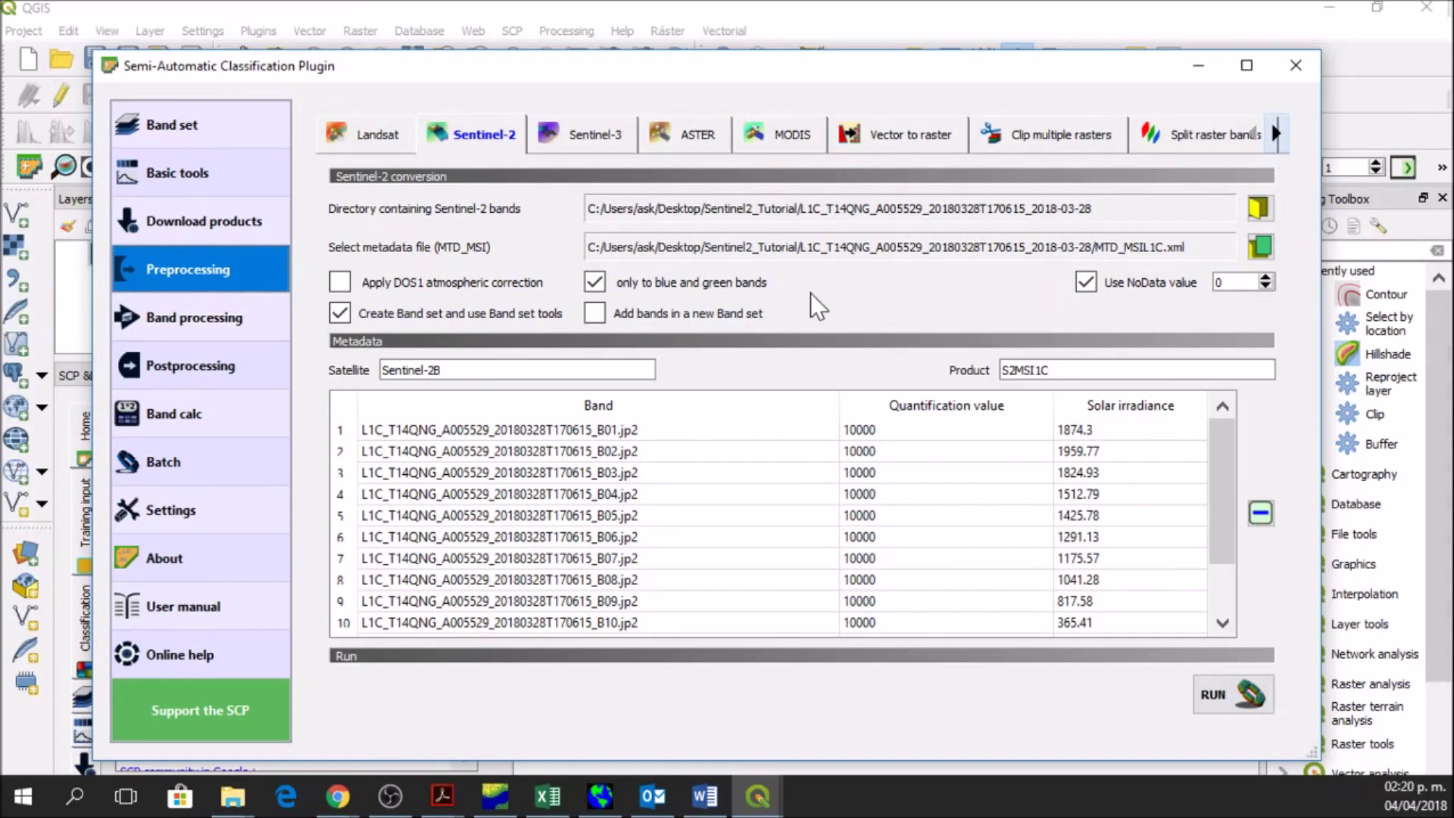
- Run the Sentinel-2 conversion and close the SCP window
left_click(1220, 707)
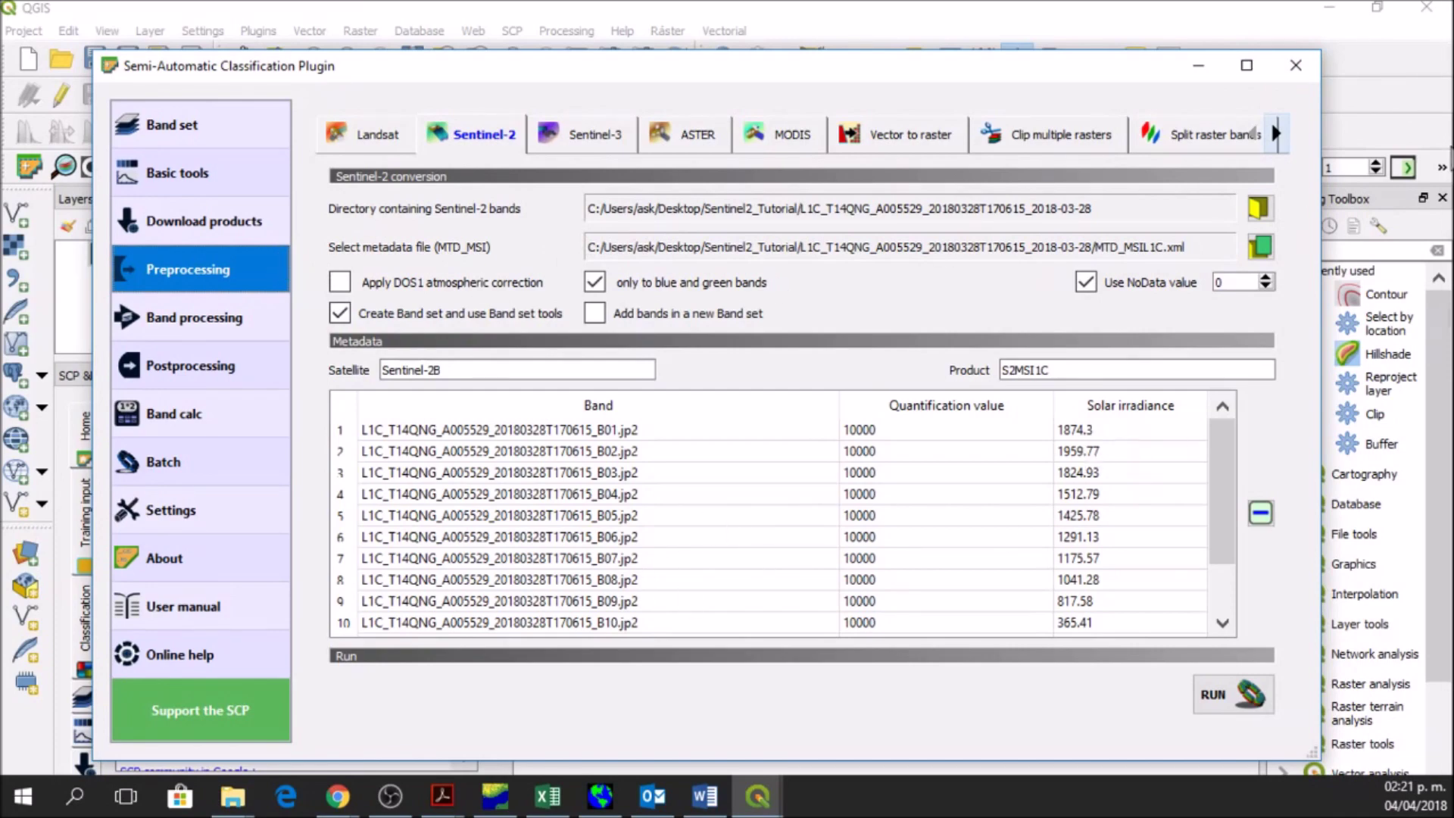
left_click(1295, 65)
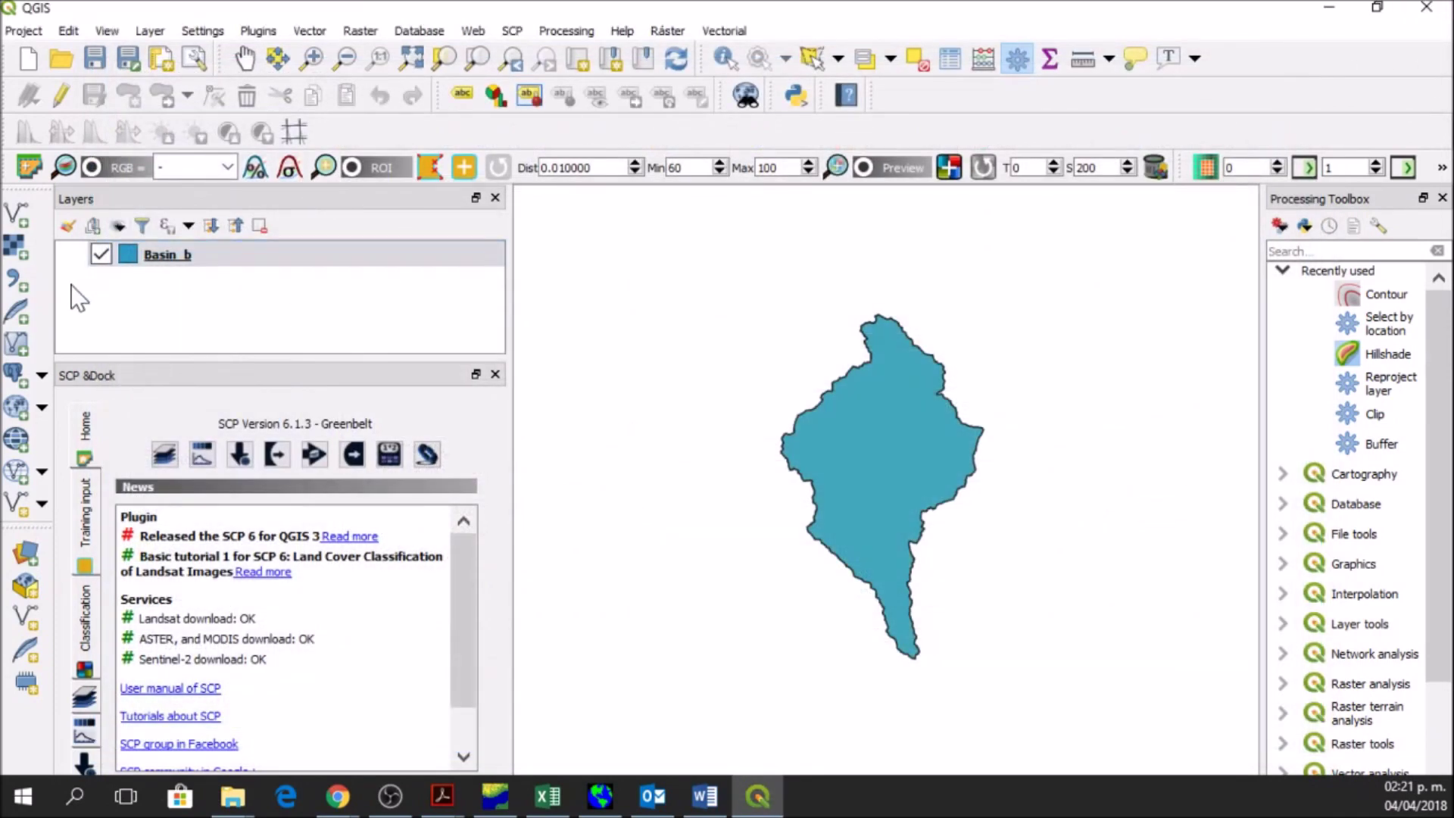
- Open the Add Raster Layer dialog's file browser
left_click(16, 246)
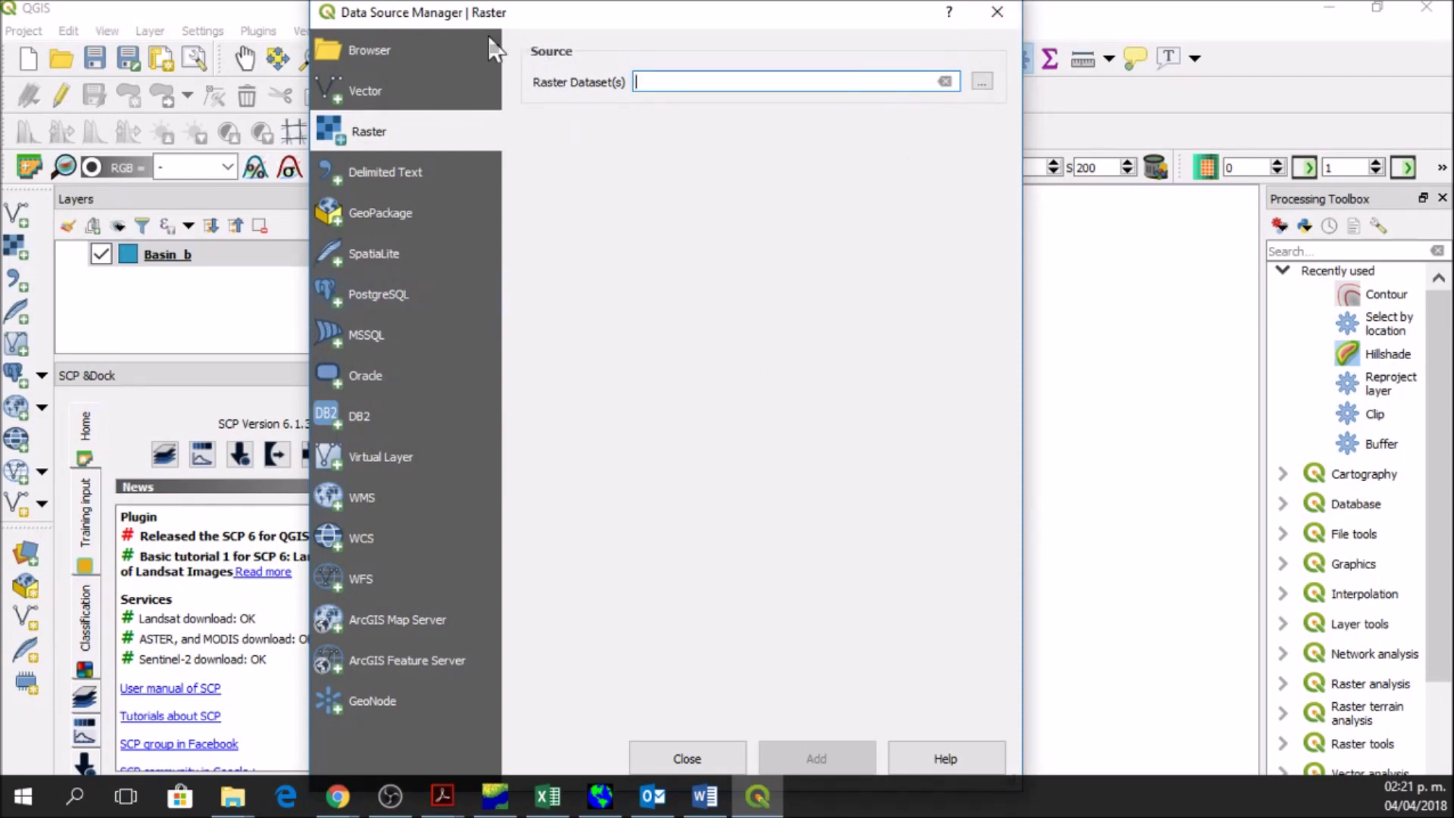
left_click(997, 12)
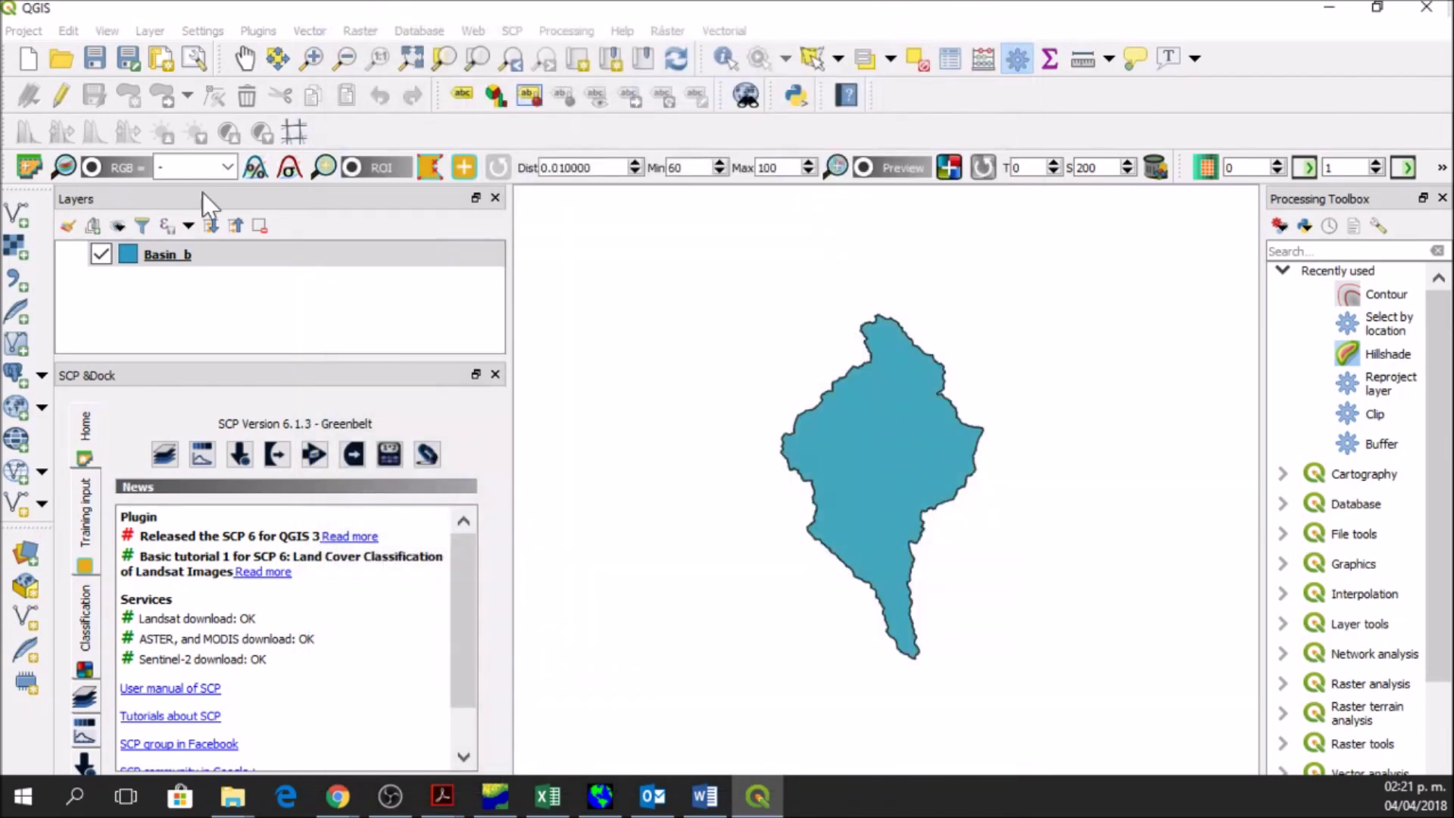
left_click(21, 255)
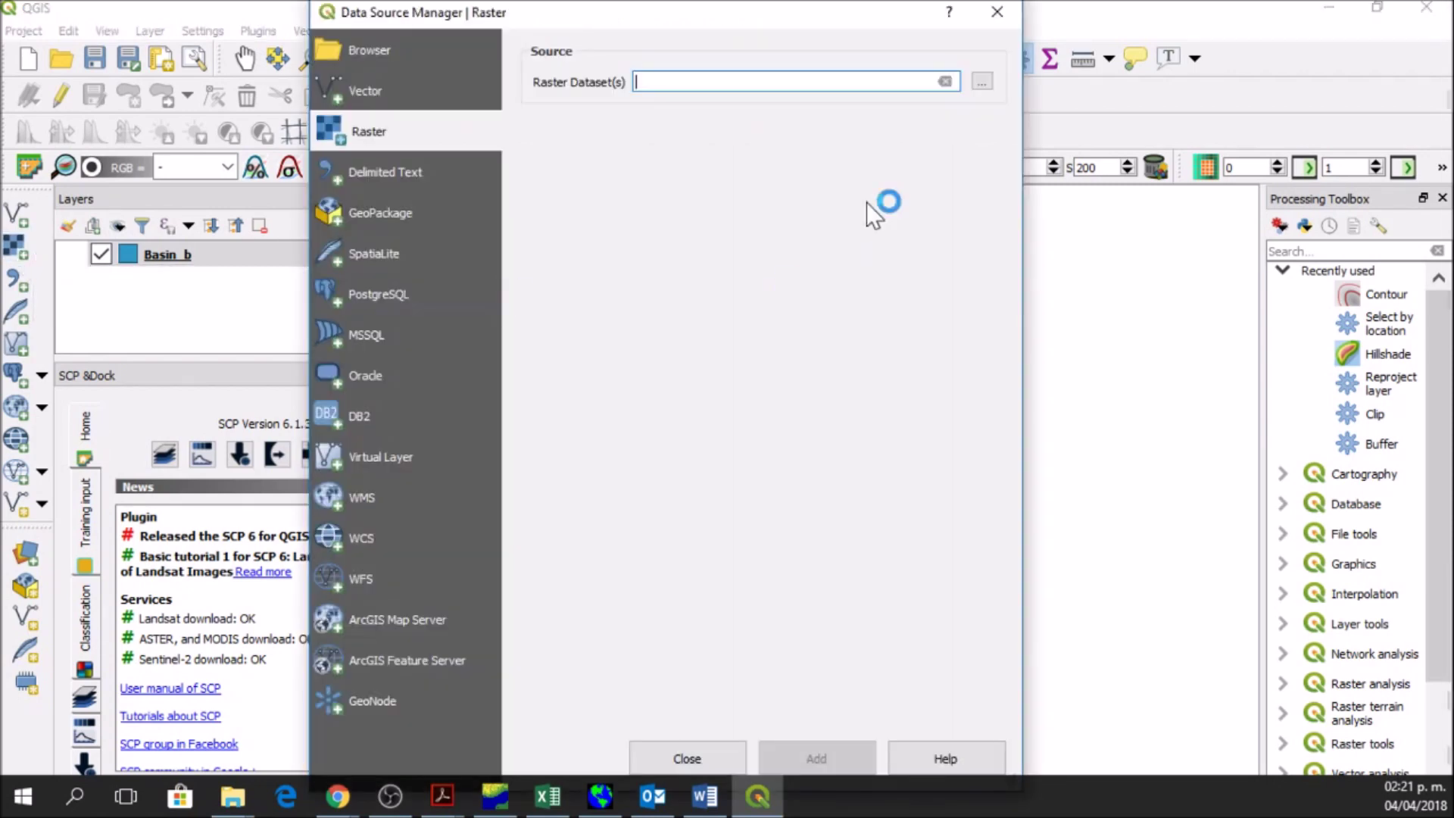
left_click(976, 82)
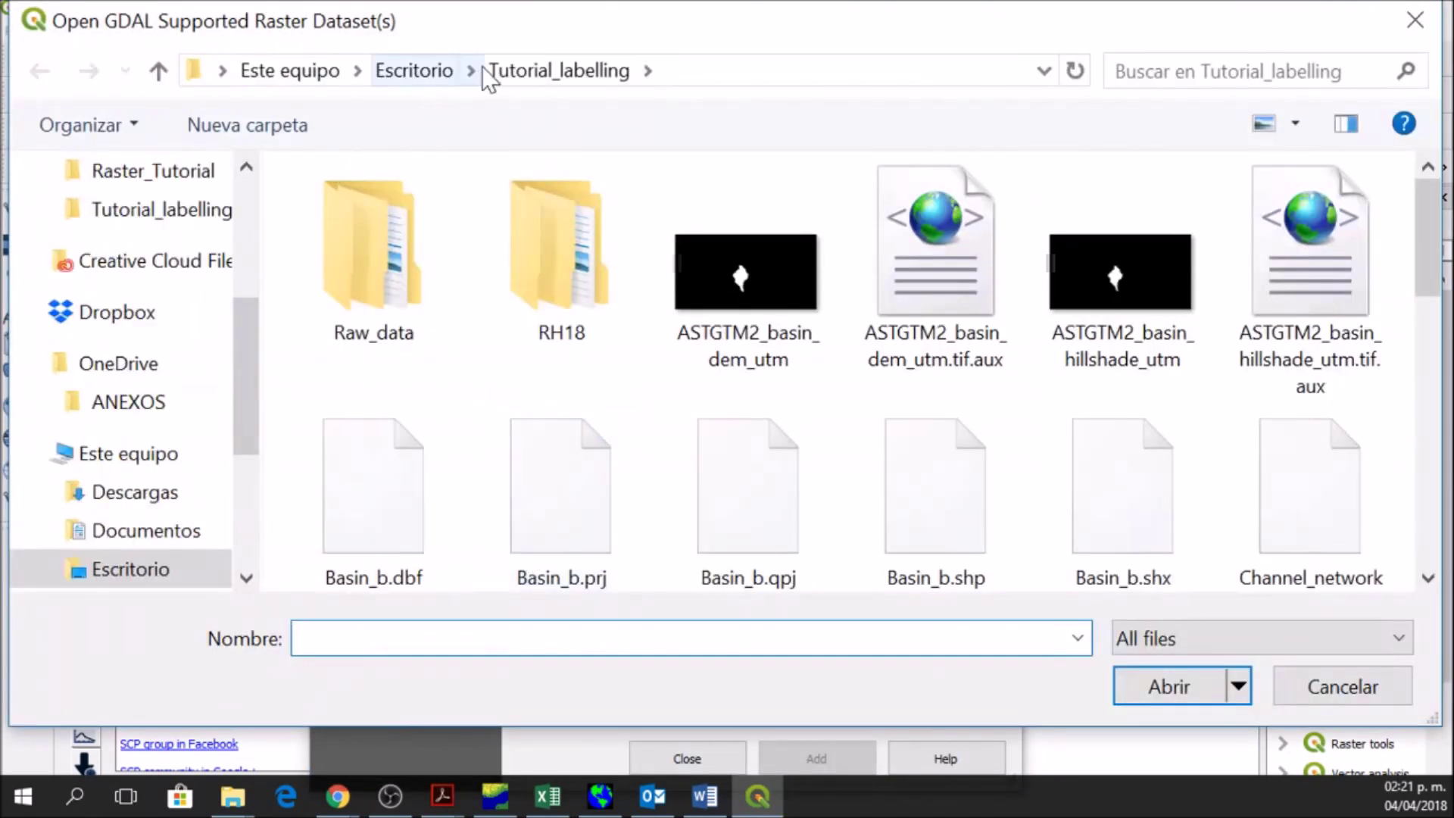
- Navigate Escritorio > Sentinel2_Tutorial into the 2018-03-28_con folder of converted reflectance TIFFs
left_click(402, 71)
scroll(424, 469, "up", 1)
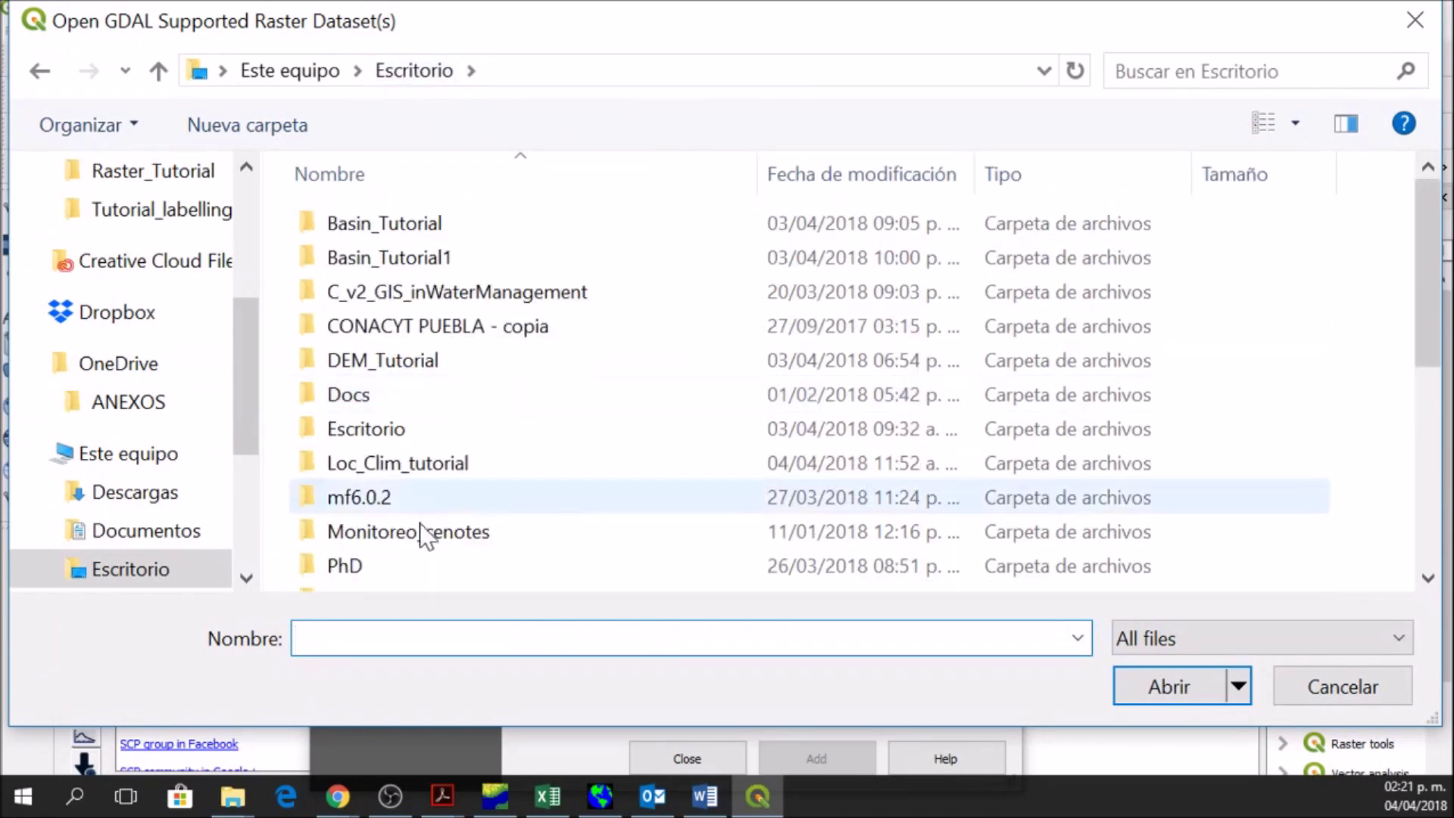
scroll(401, 511, "down", 4)
double_click(408, 233)
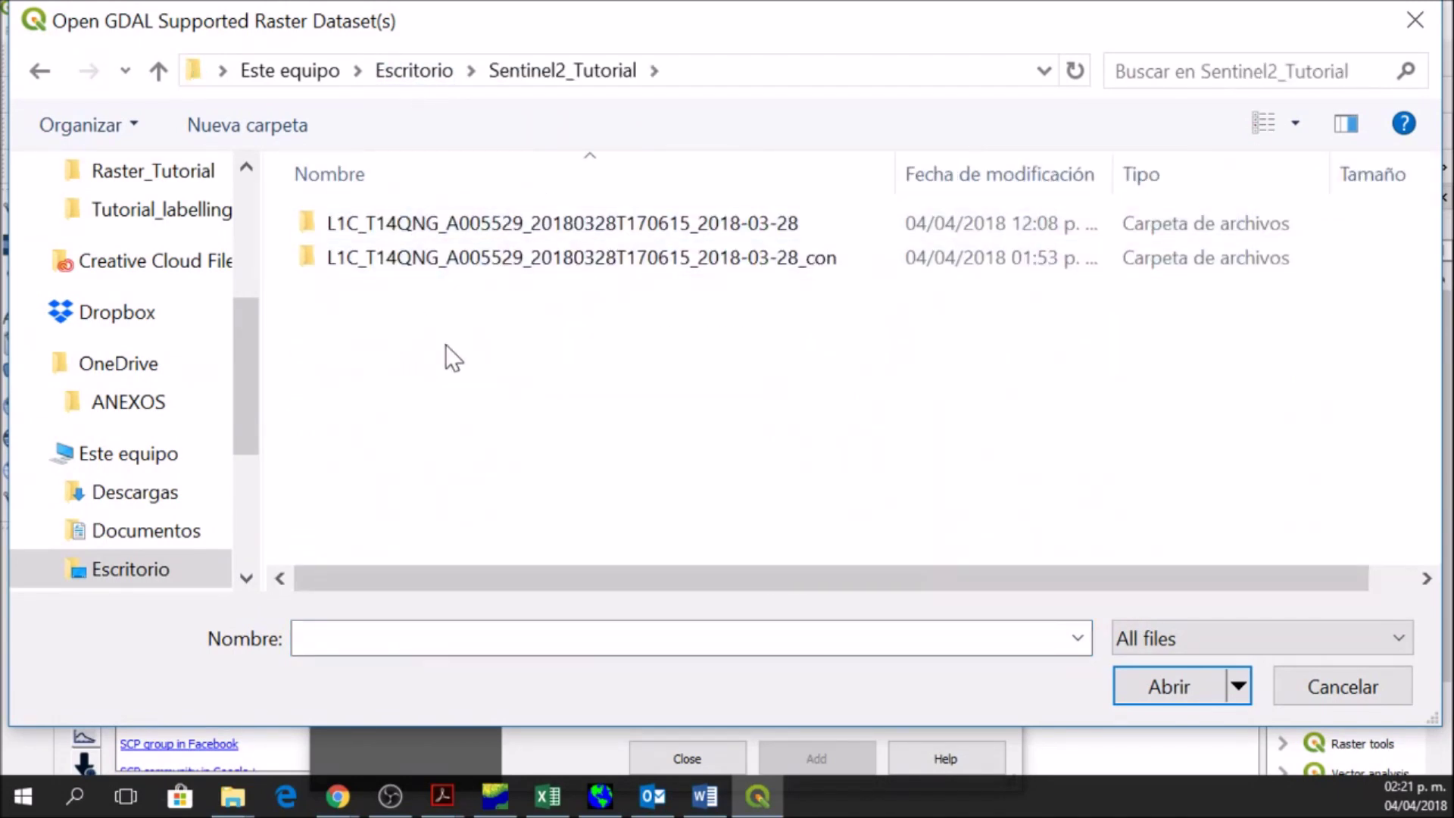
double_click(615, 248)
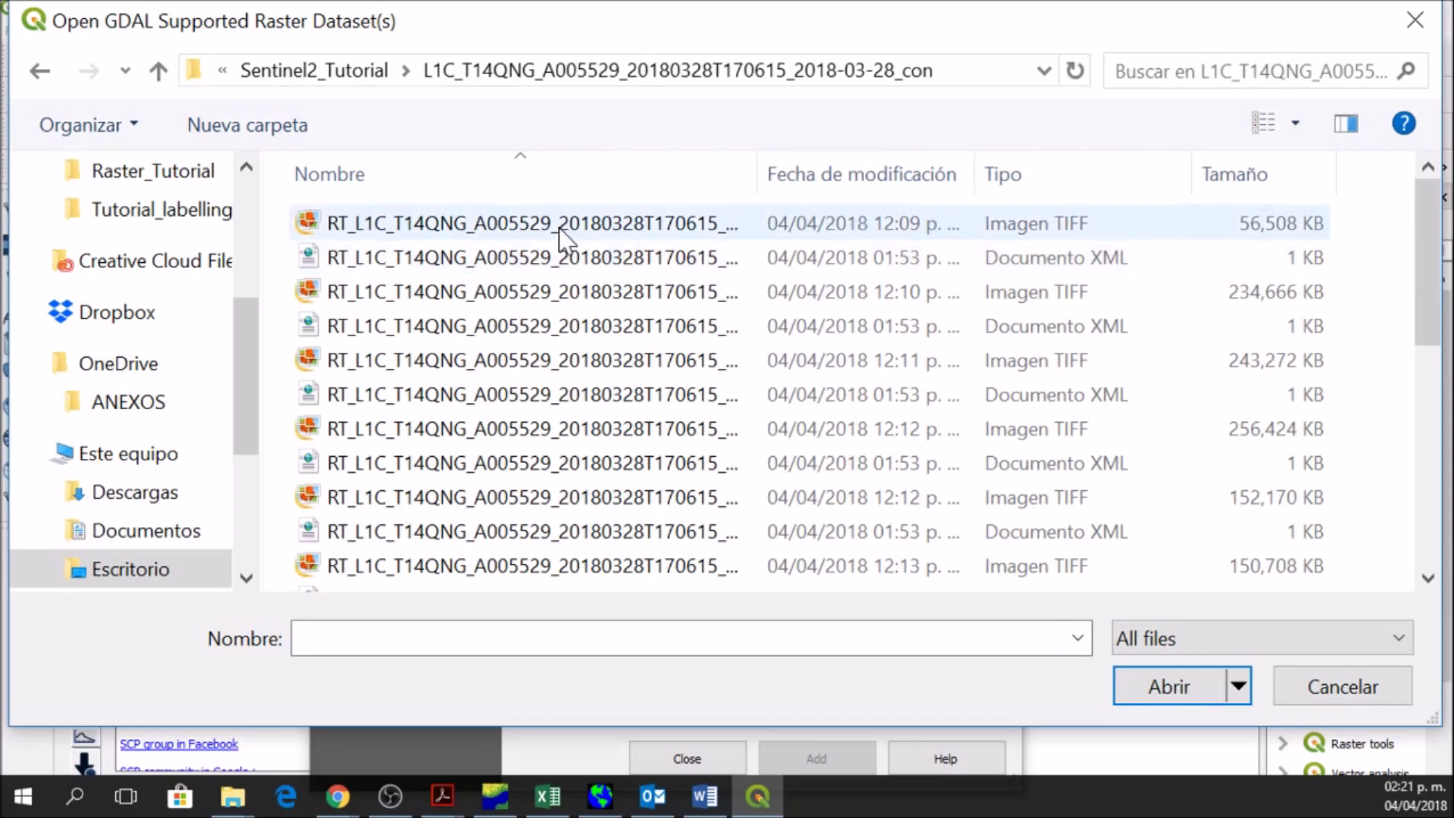
left_click(370, 73)
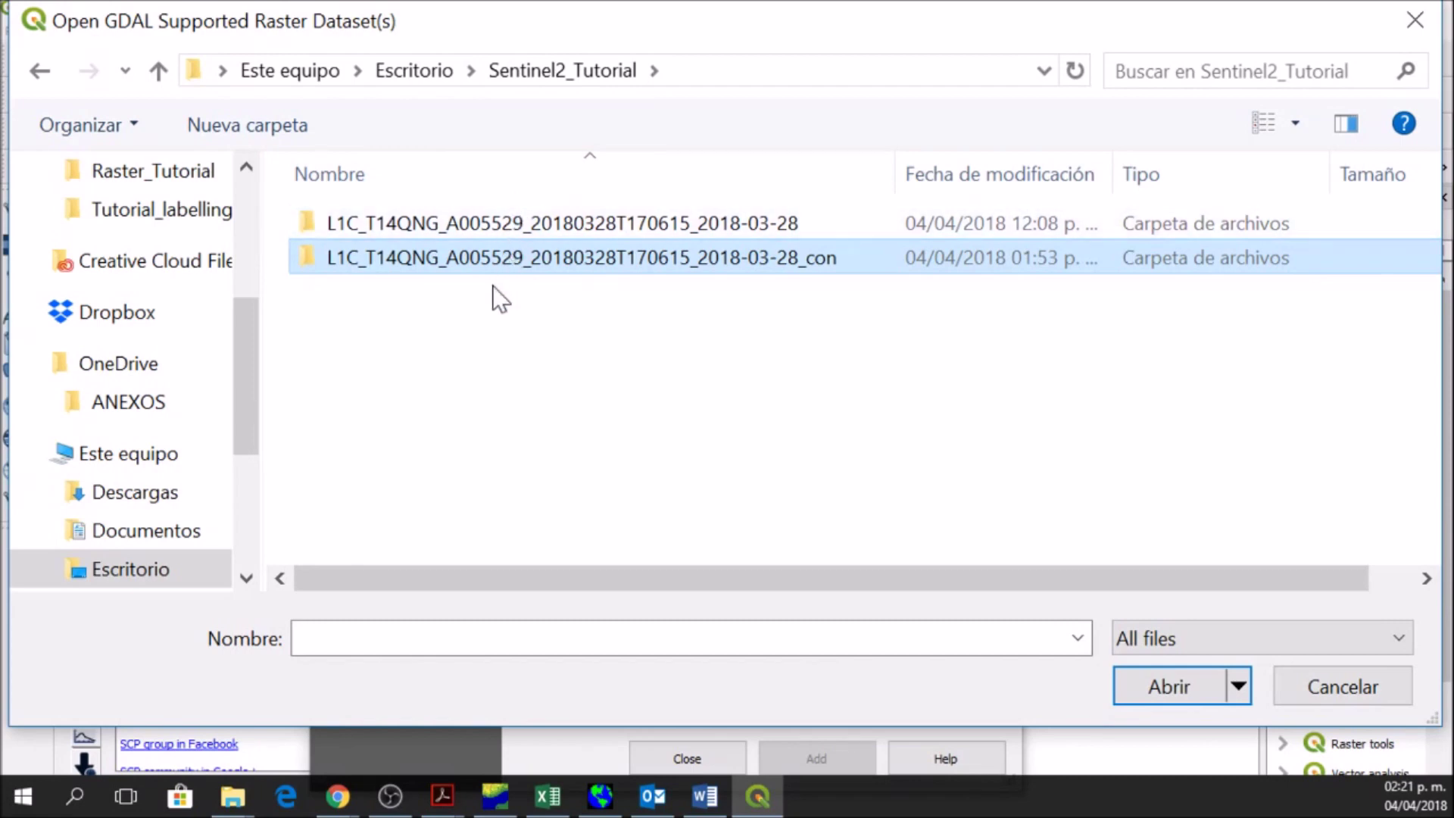
double_click(498, 235)
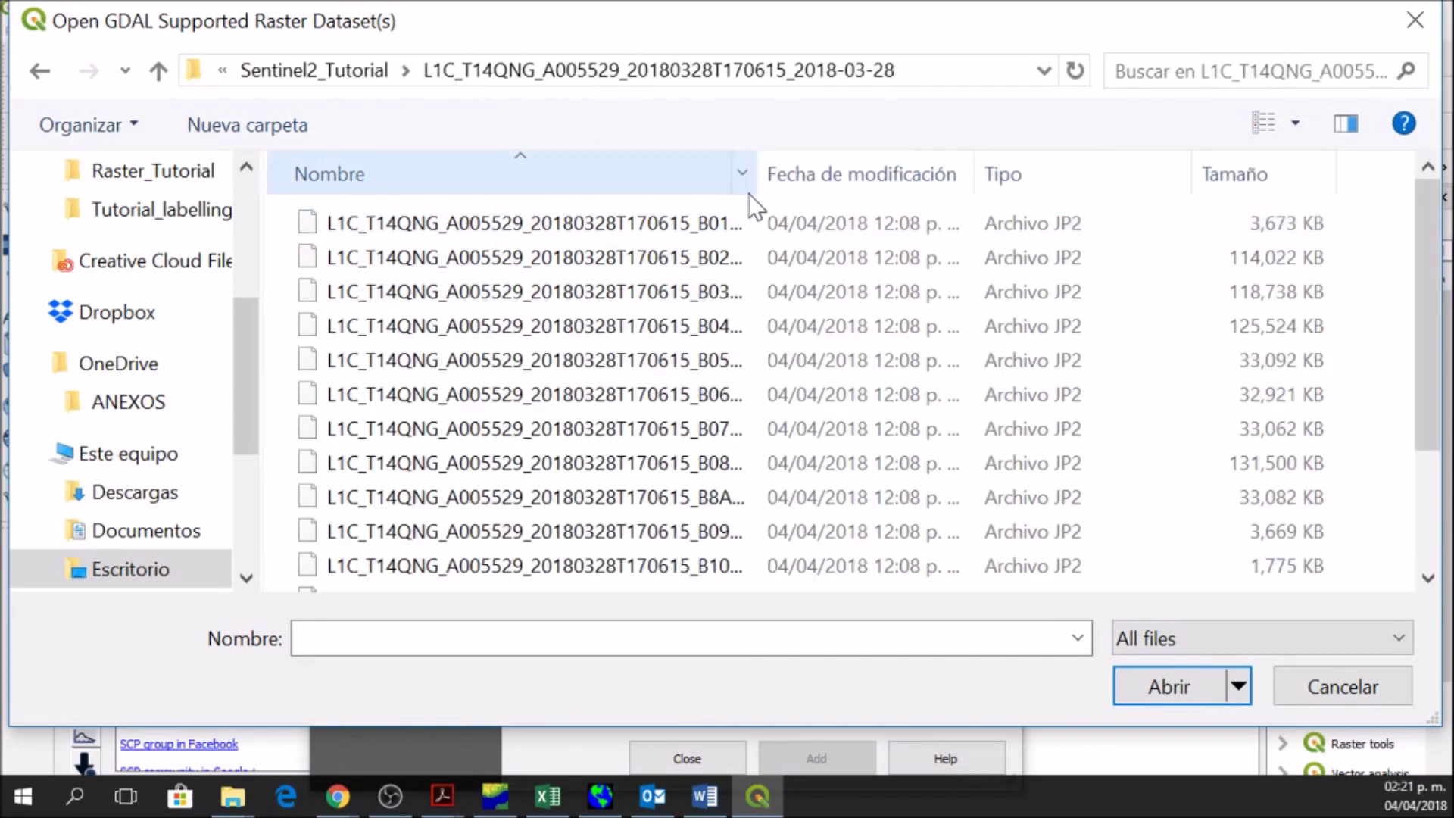
left_click_drag(755, 187, 854, 195)
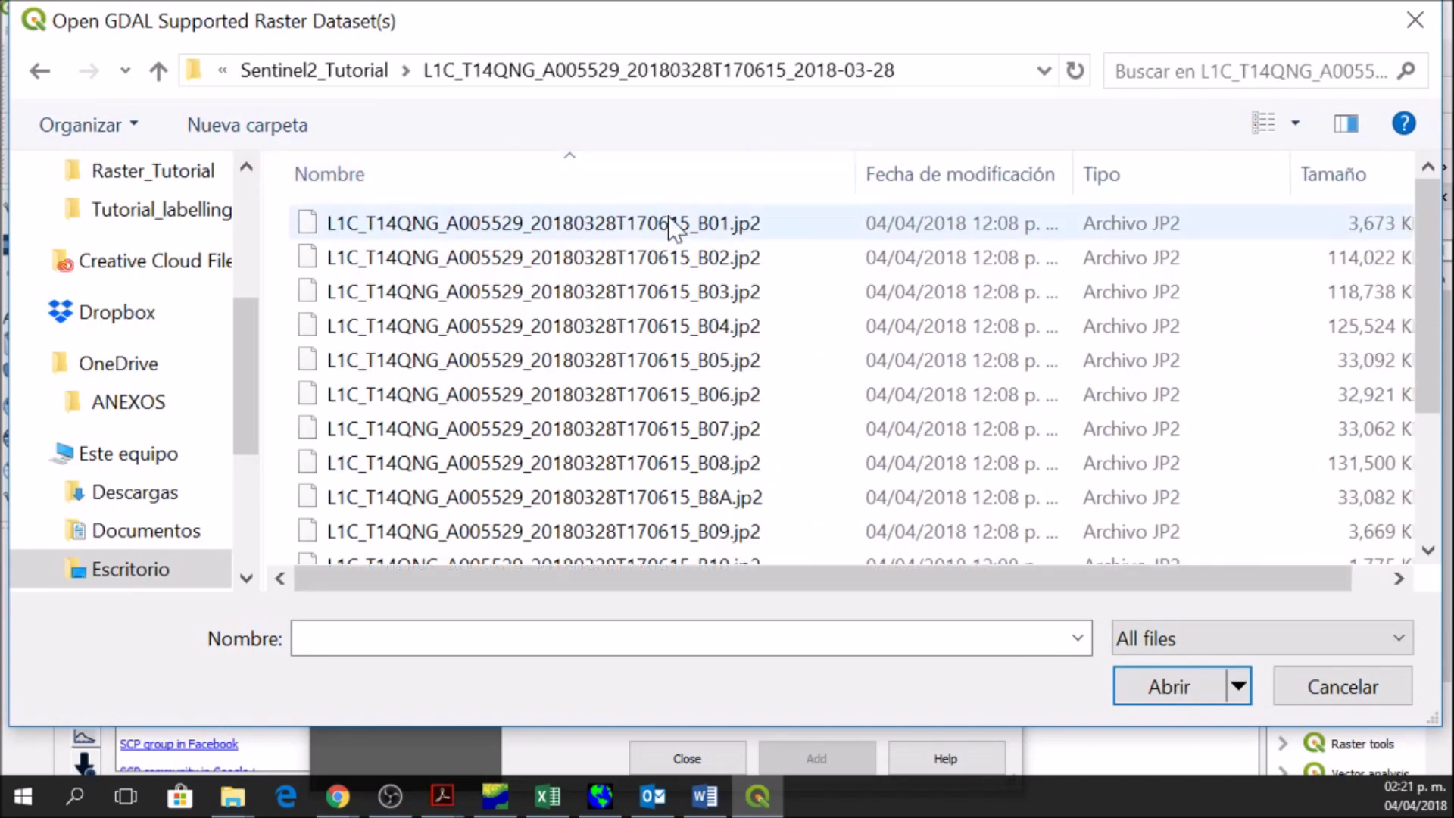
scroll(606, 321, "down", 2)
scroll(594, 376, "up", 2)
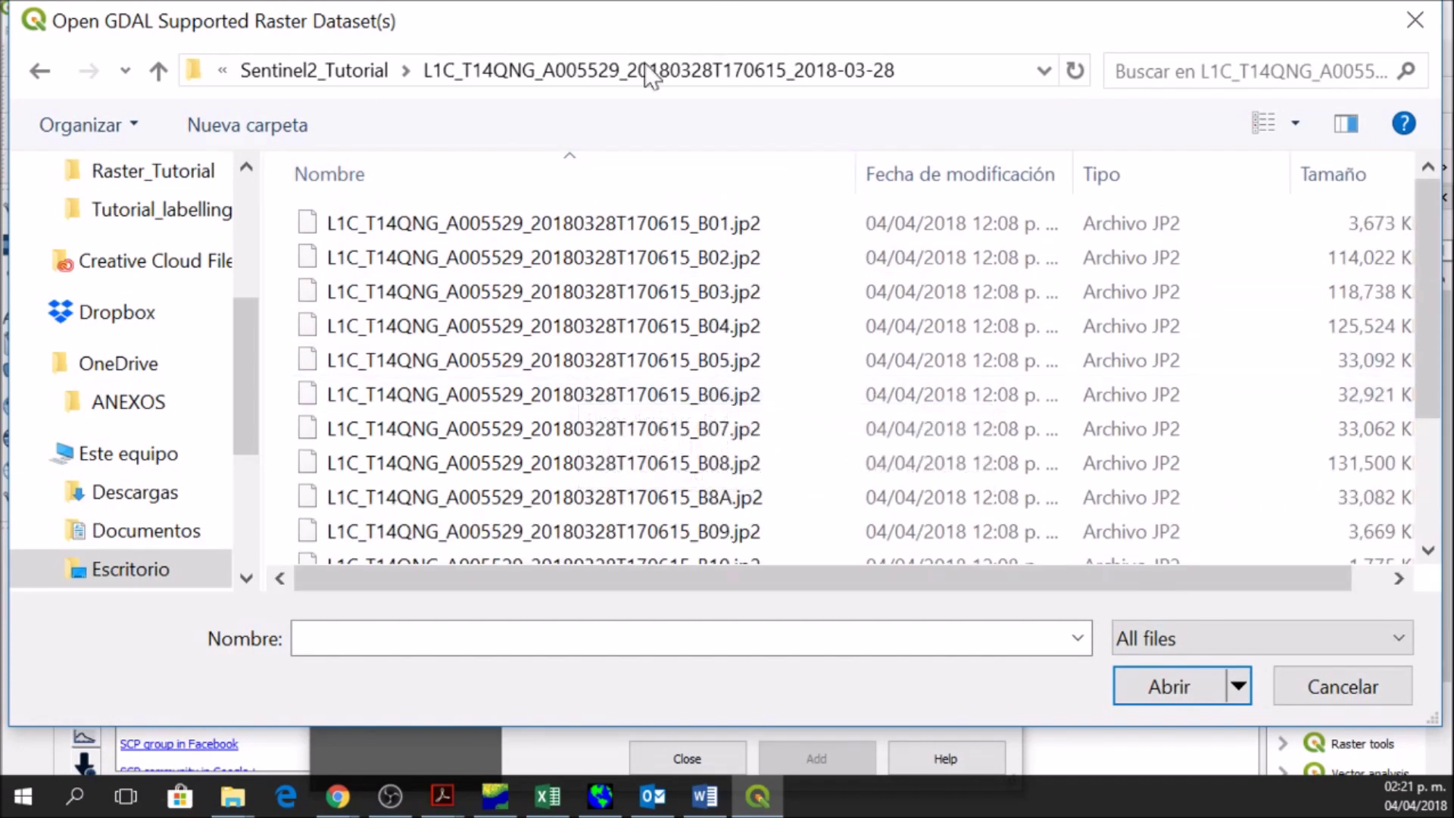
left_click(343, 75)
double_click(432, 265)
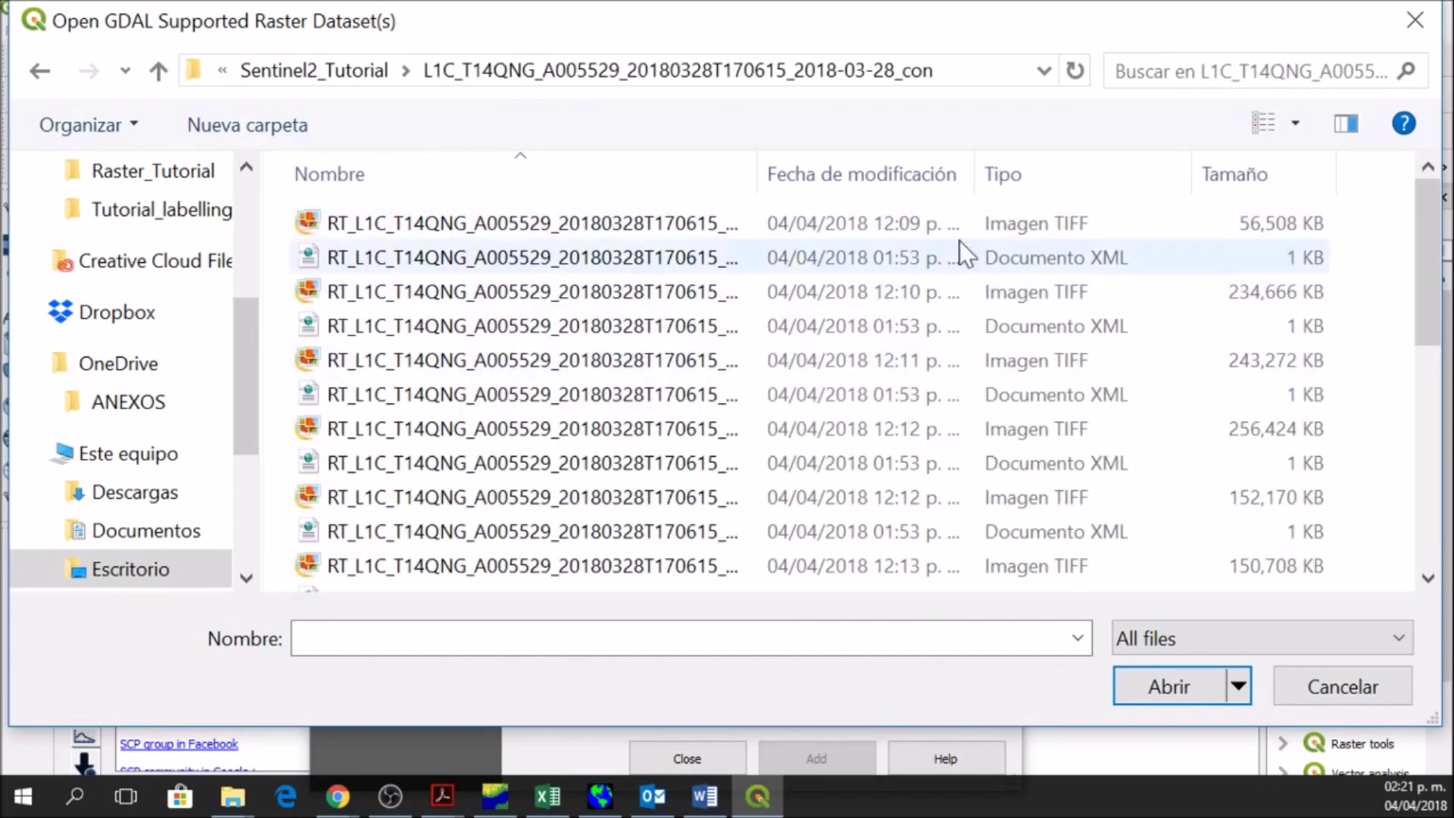
left_click_drag(756, 179, 840, 179)
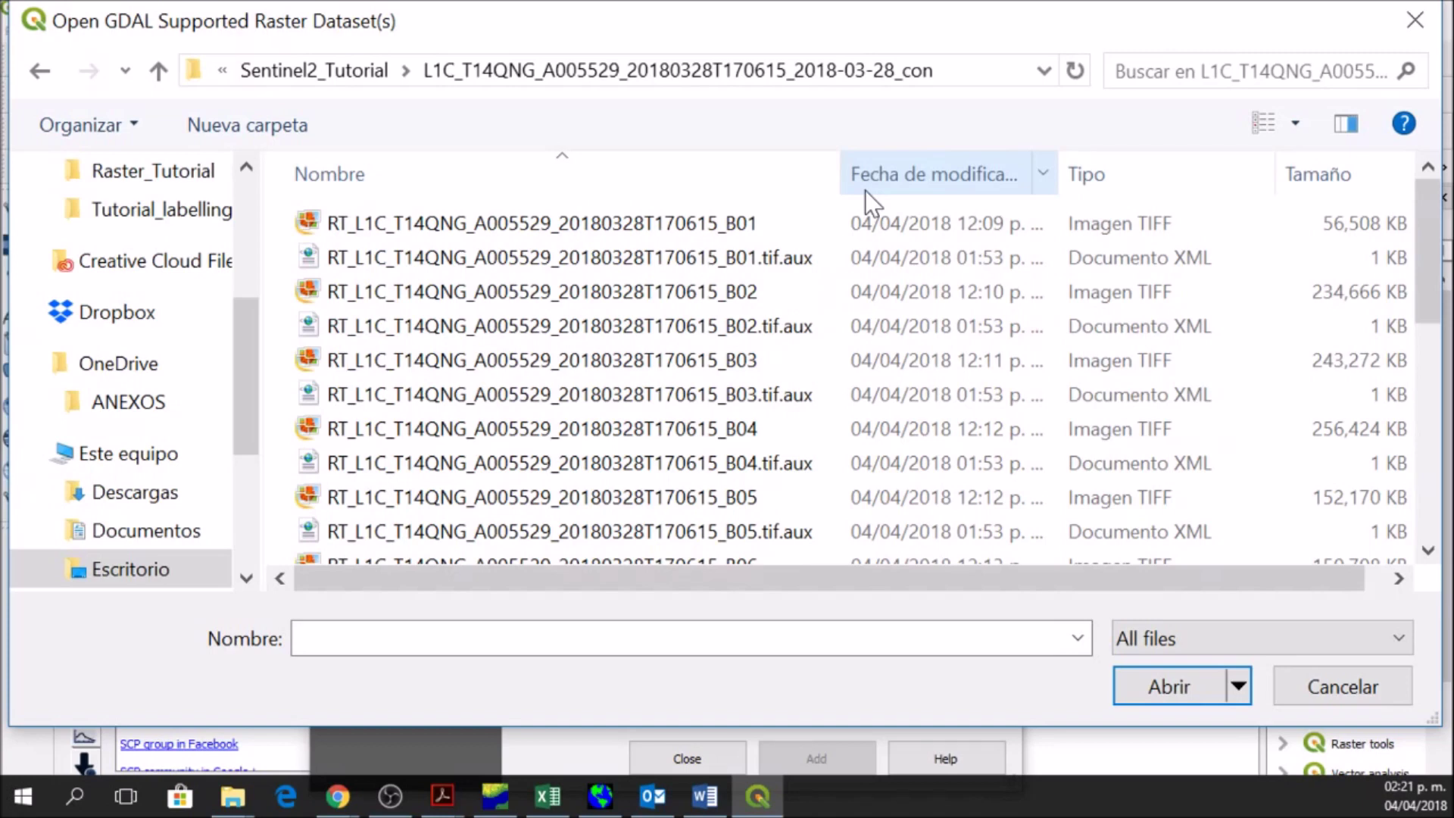
- Multi-select the RT_ reflectance TIFFs for bands B02 through B07
left_click(501, 295, "ctrl")
left_click(534, 363, "ctrl")
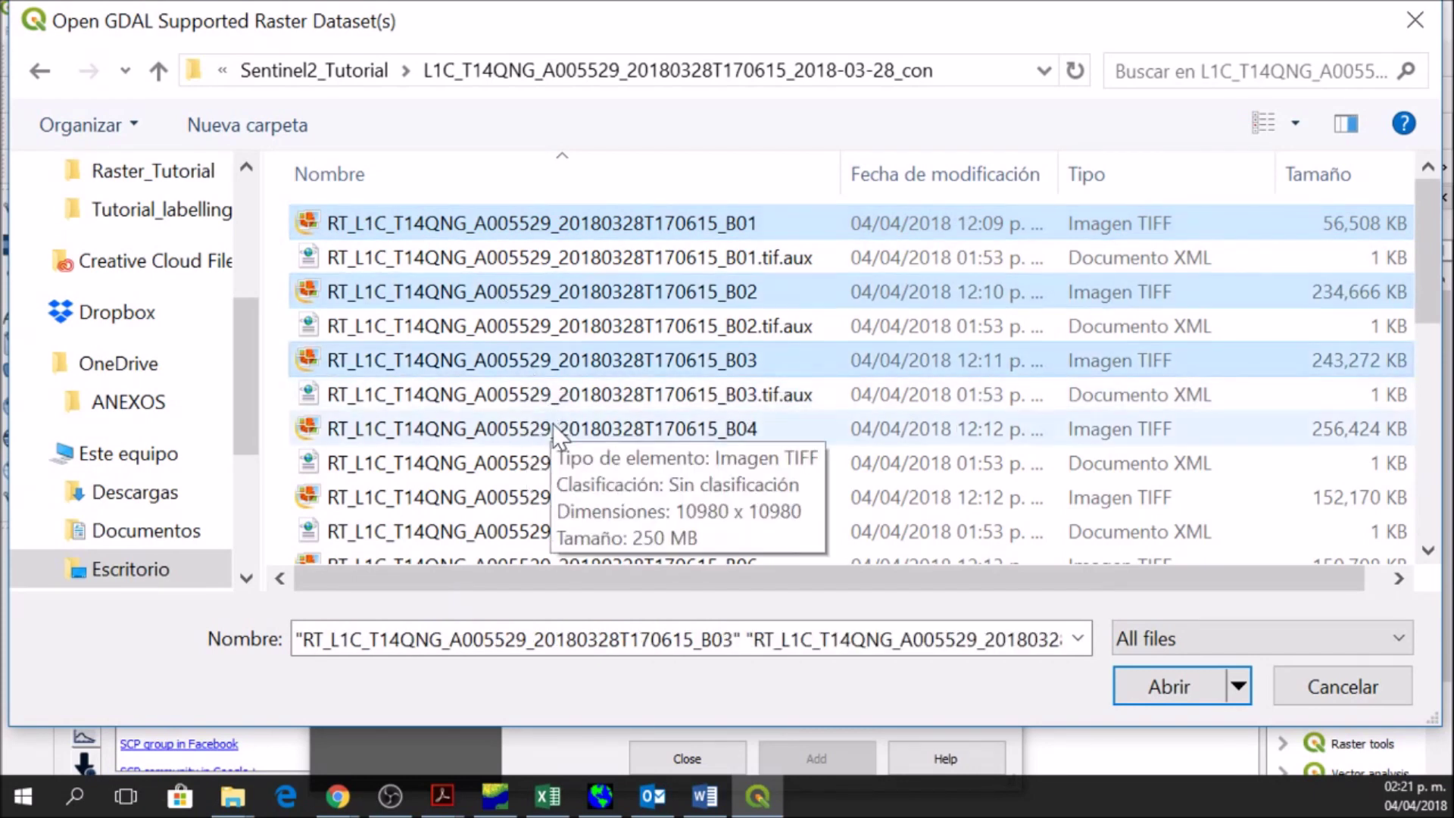
left_click(549, 428, "ctrl")
left_click(564, 498, "ctrl")
scroll(582, 499, "down", 3)
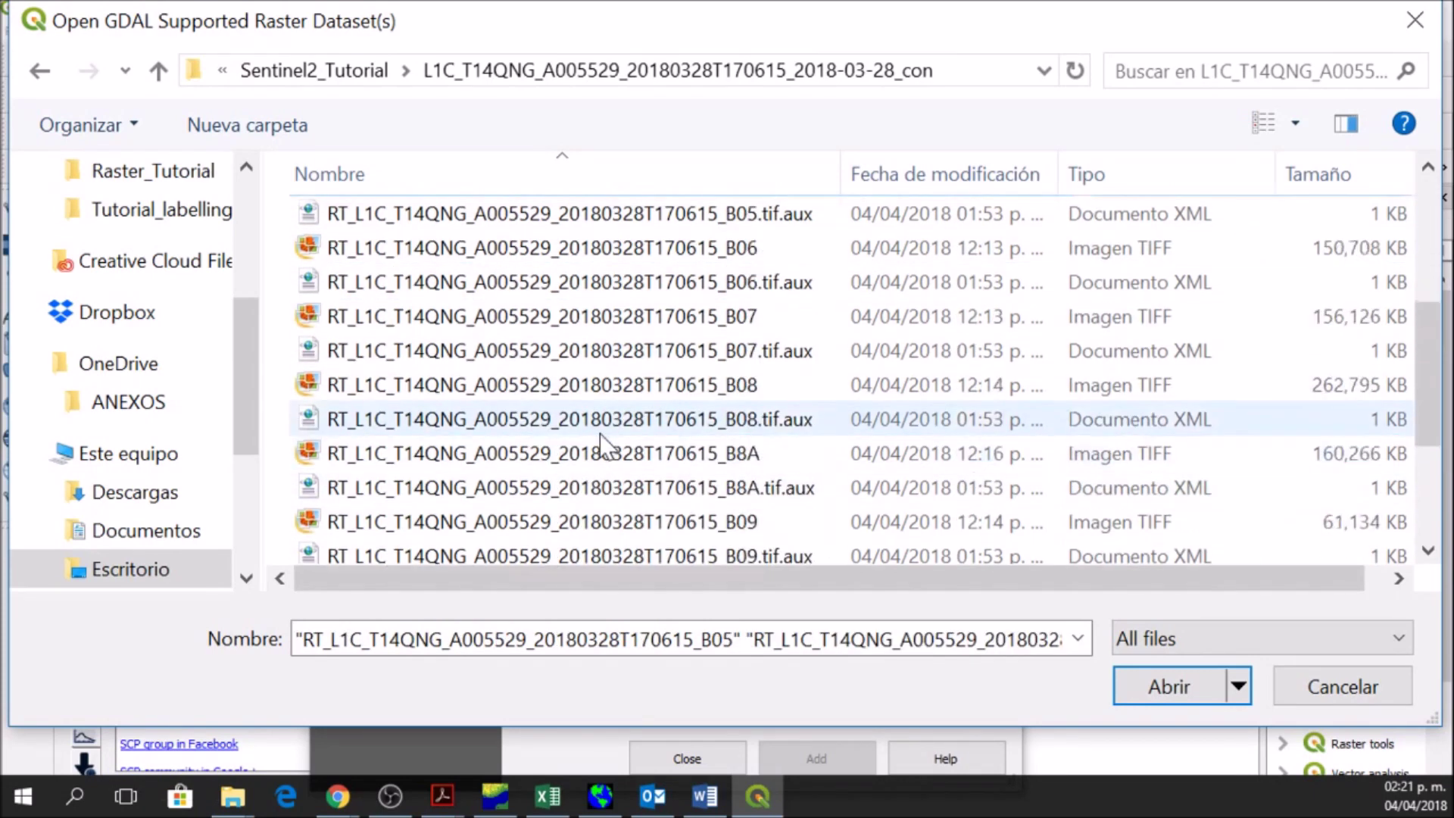
scroll(666, 316, "up", 1)
left_click(653, 350, "ctrl")
left_click(647, 419, "ctrl")
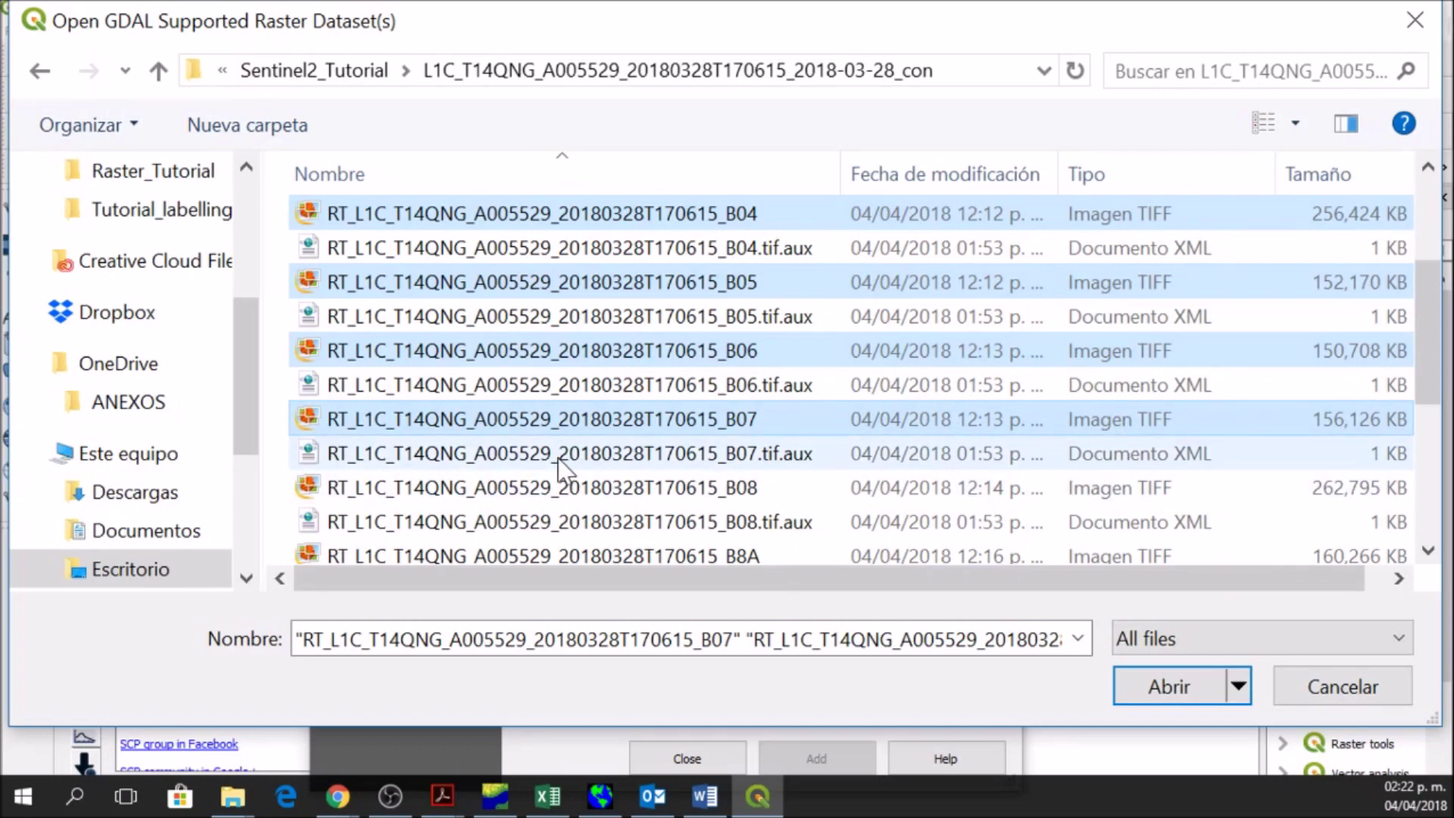
- Add B08, B8A, B09, B10, B11 and B12 to the selection and confirm the files
left_click(546, 487, "ctrl")
scroll(549, 492, "down", 2)
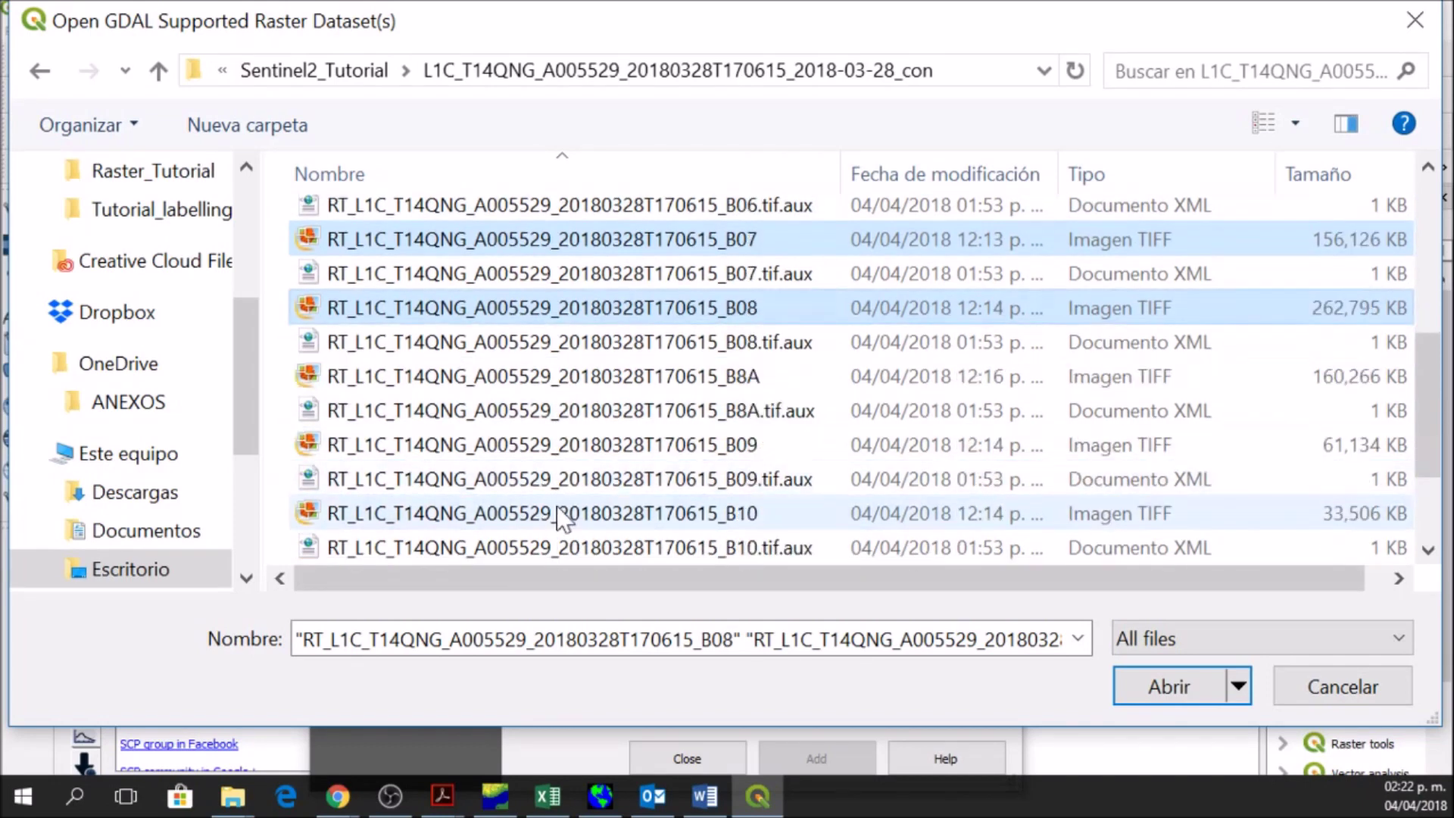
left_click(598, 383, "ctrl")
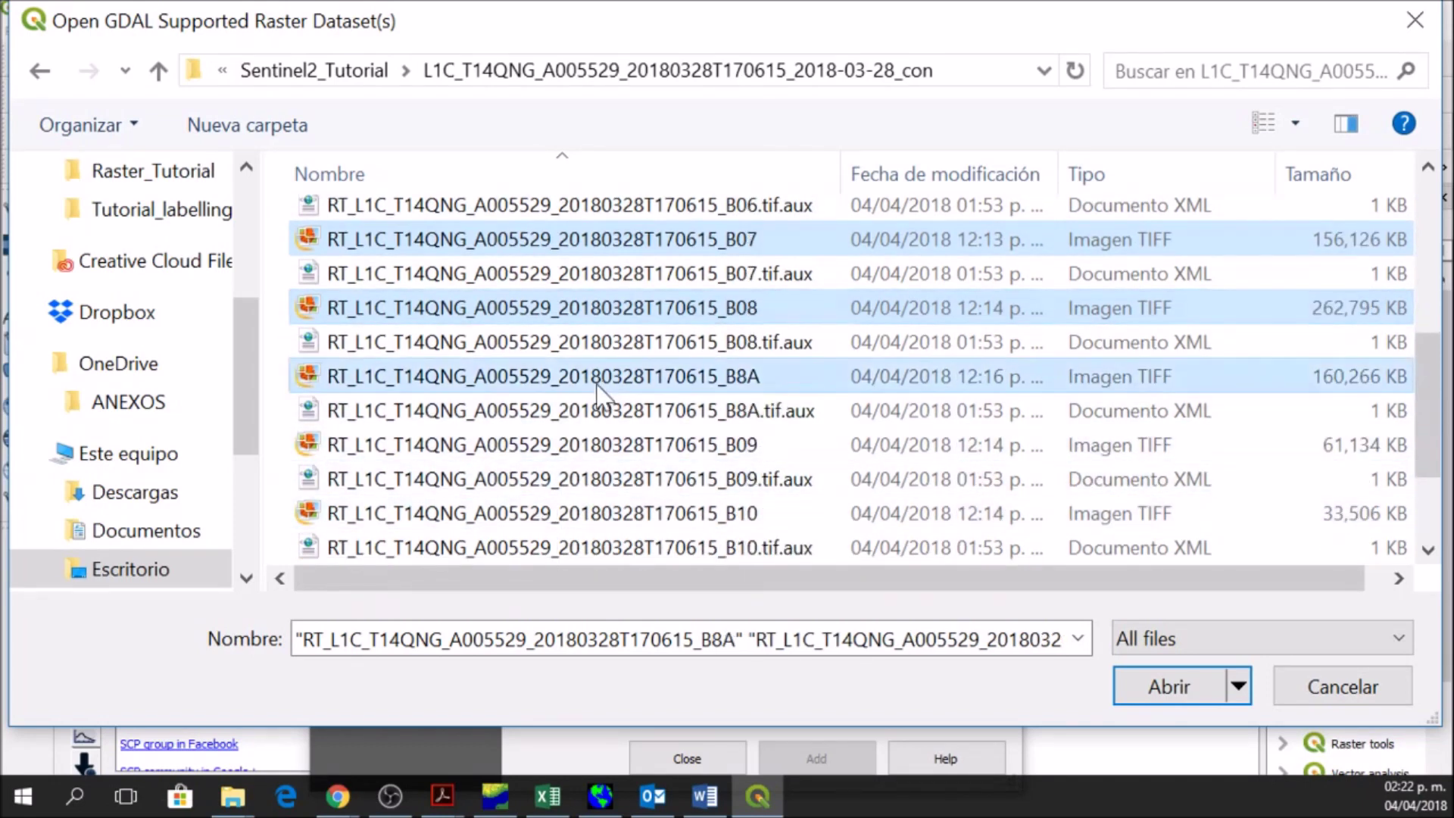
left_click(596, 447, "ctrl")
left_click(592, 513, "ctrl")
scroll(595, 524, "down", 1)
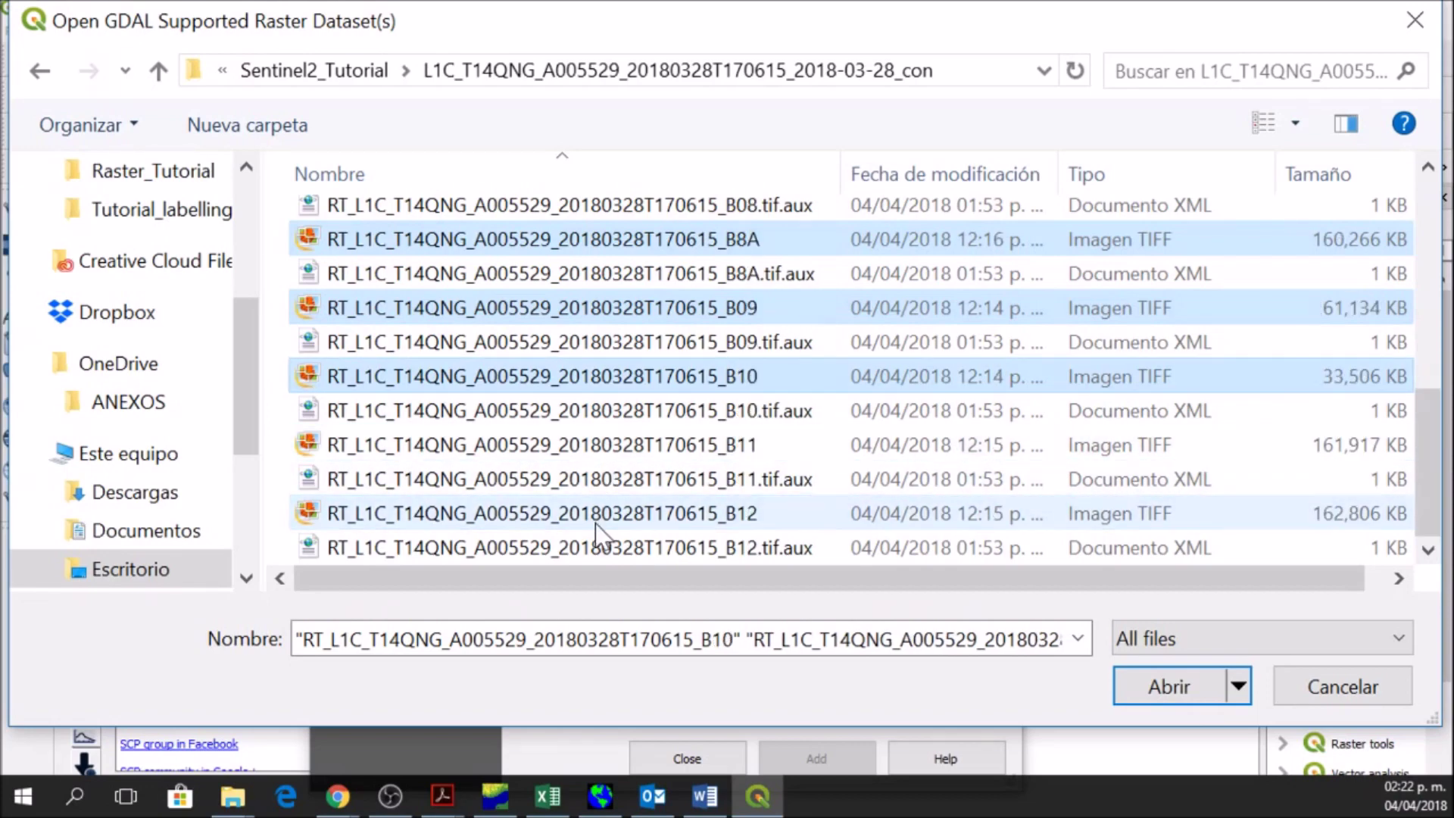
left_click(621, 448, "ctrl")
left_click(629, 511, "ctrl")
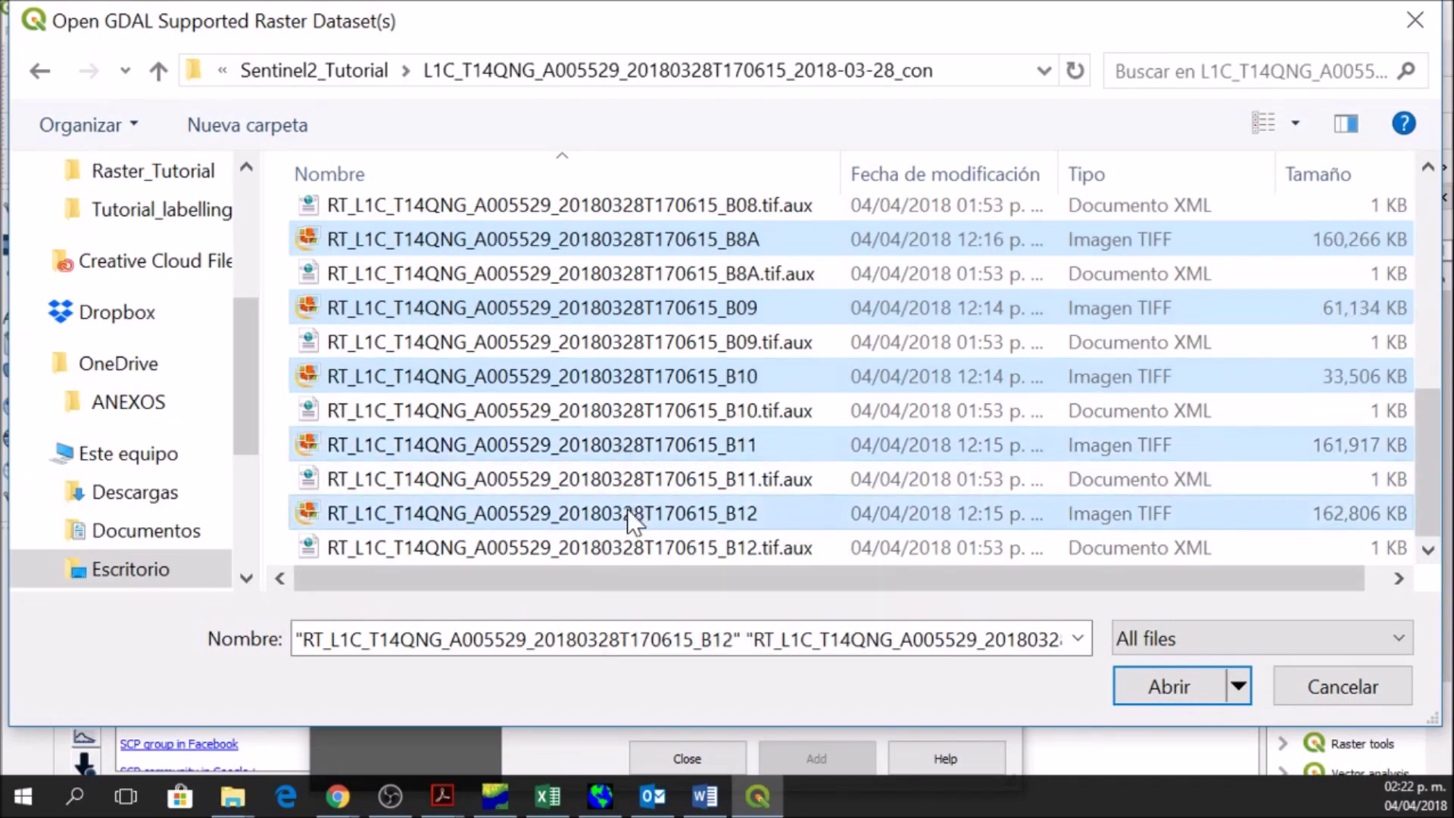
left_click(1167, 685)
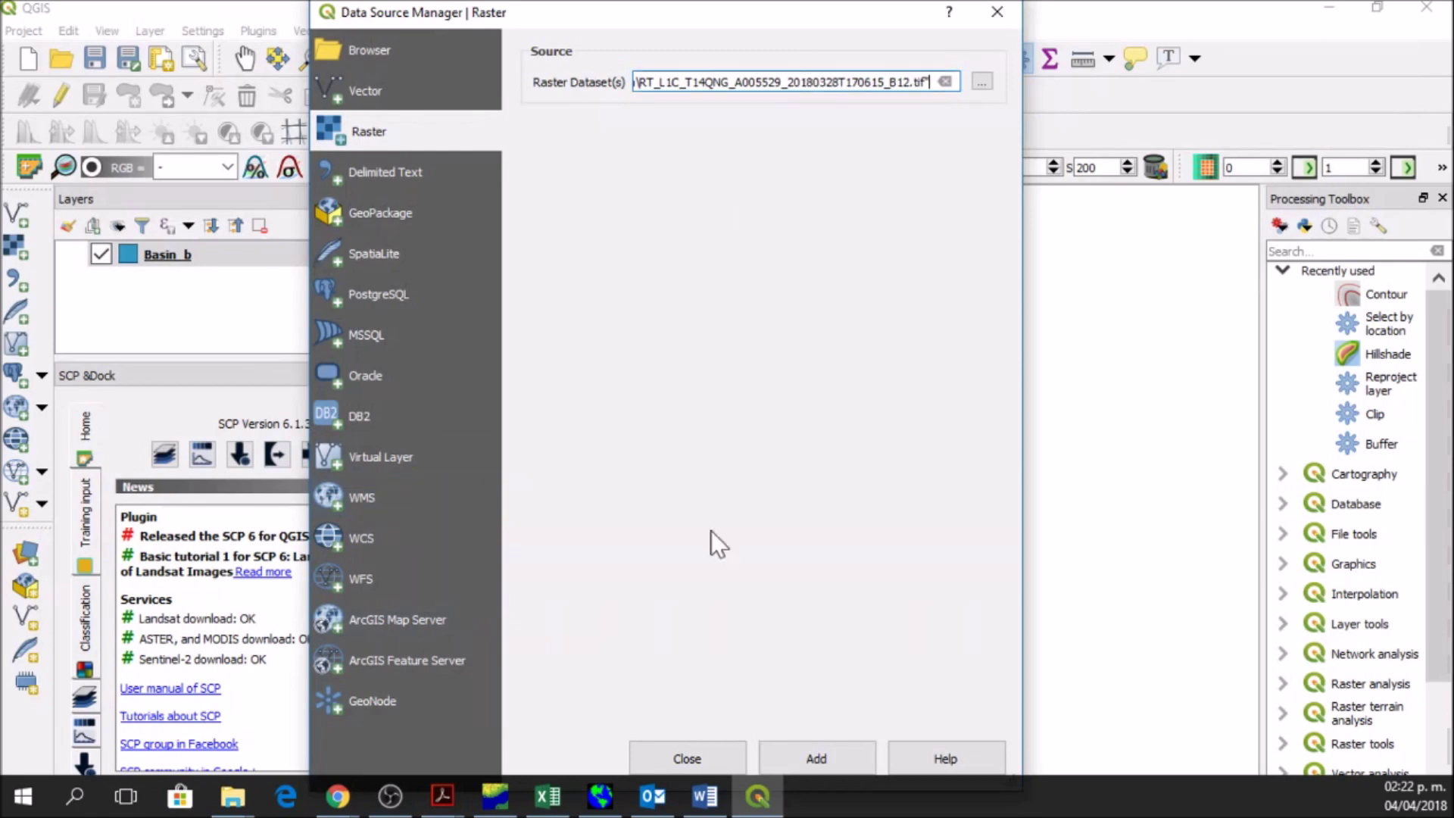
- Load the band TIFFs as layers, pan the scene toward centre, then switch to Chrome's band table
left_click(816, 758)
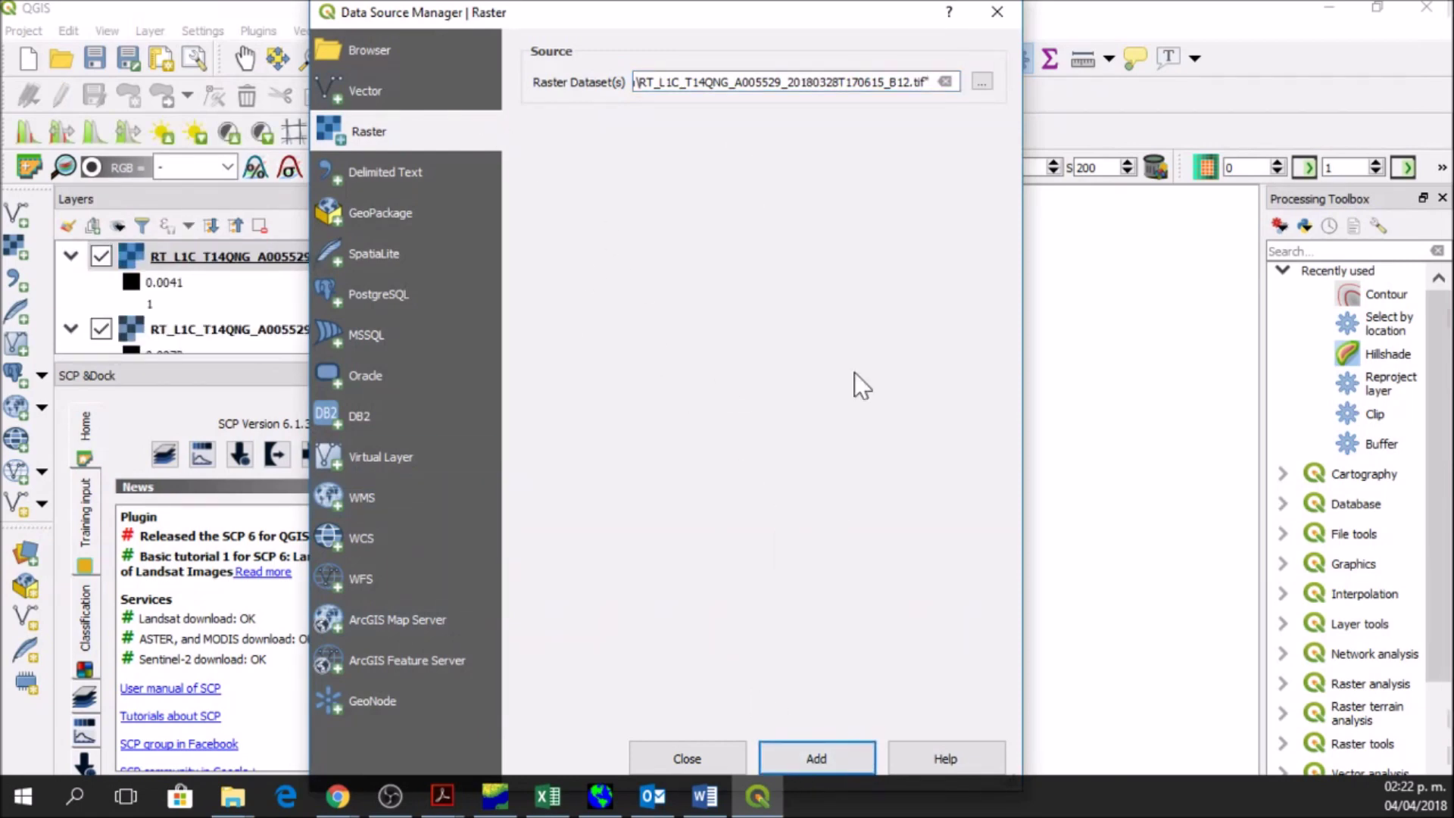
left_click(996, 13)
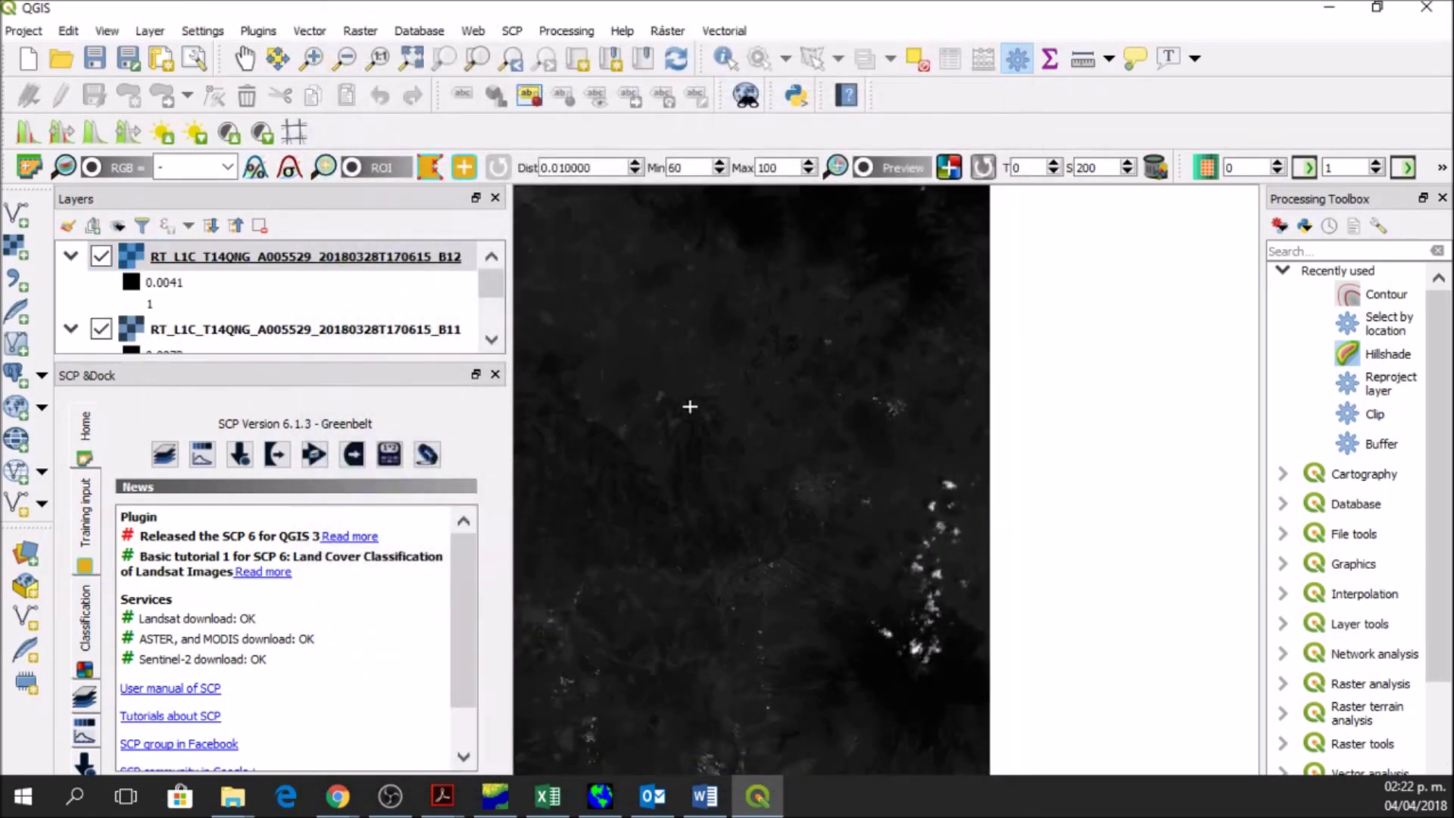
left_click(244, 57)
left_click_drag(626, 401, 820, 406)
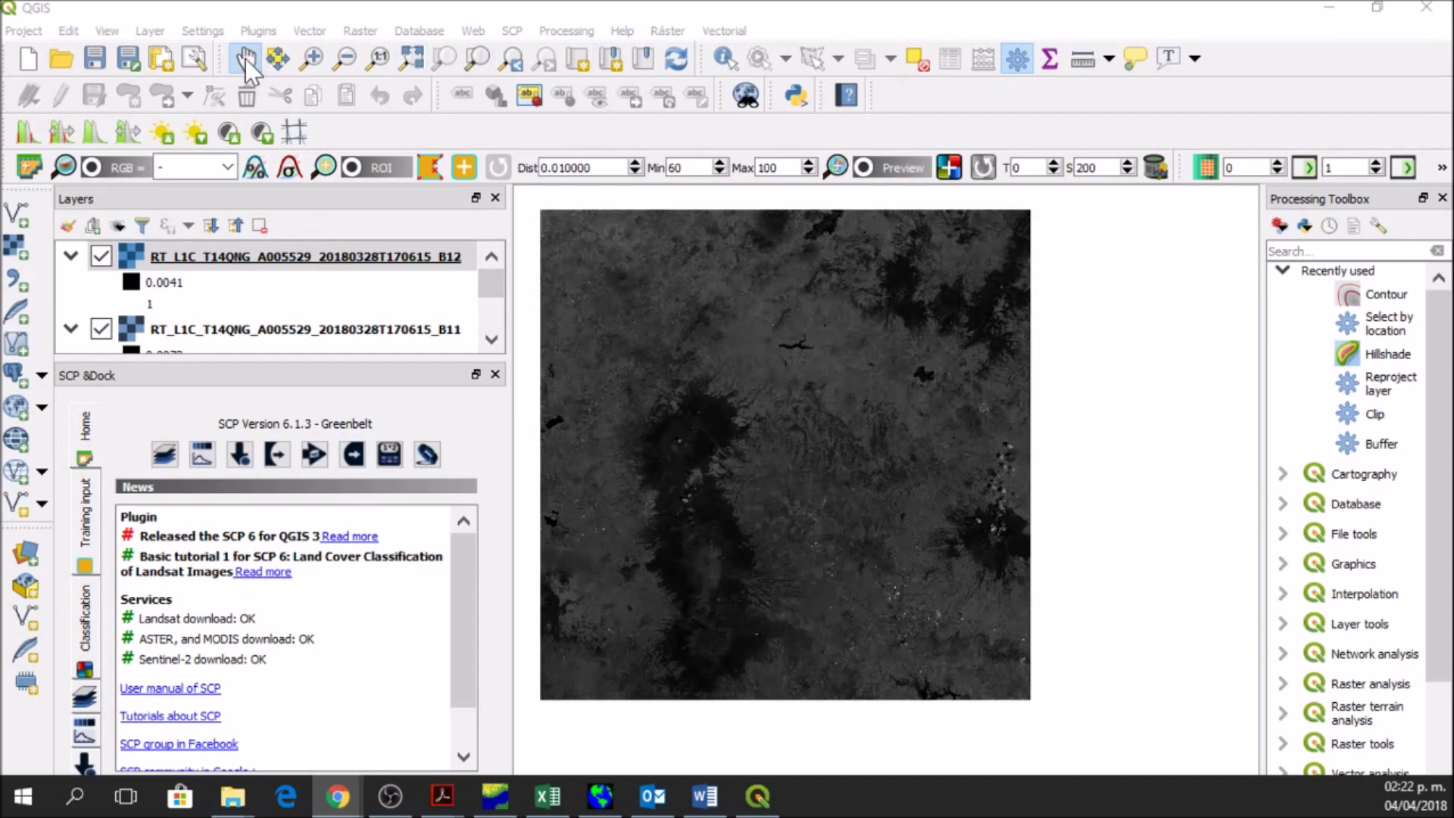
left_click_drag(785, 348, 896, 383)
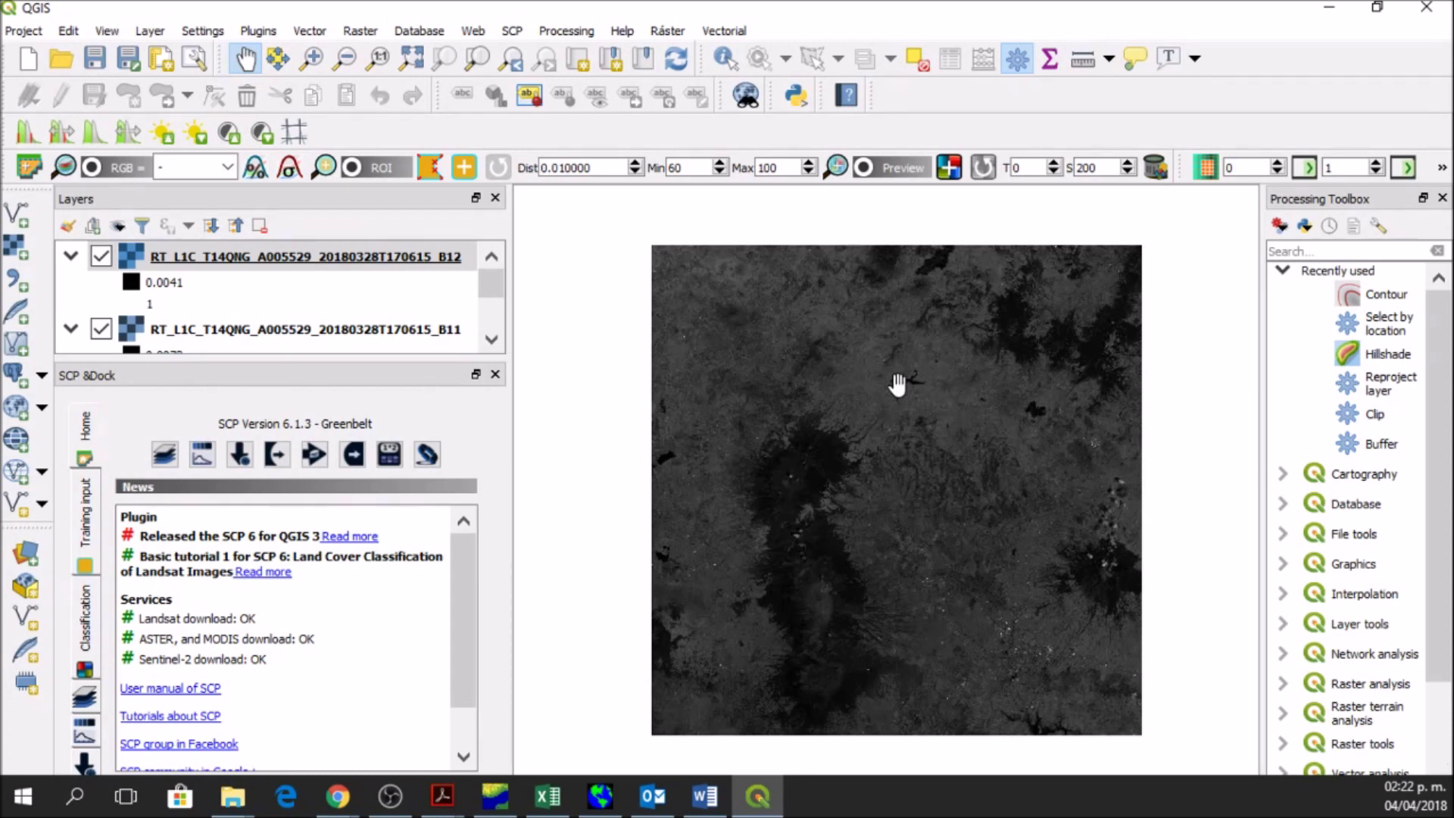
key("alt+Tab")
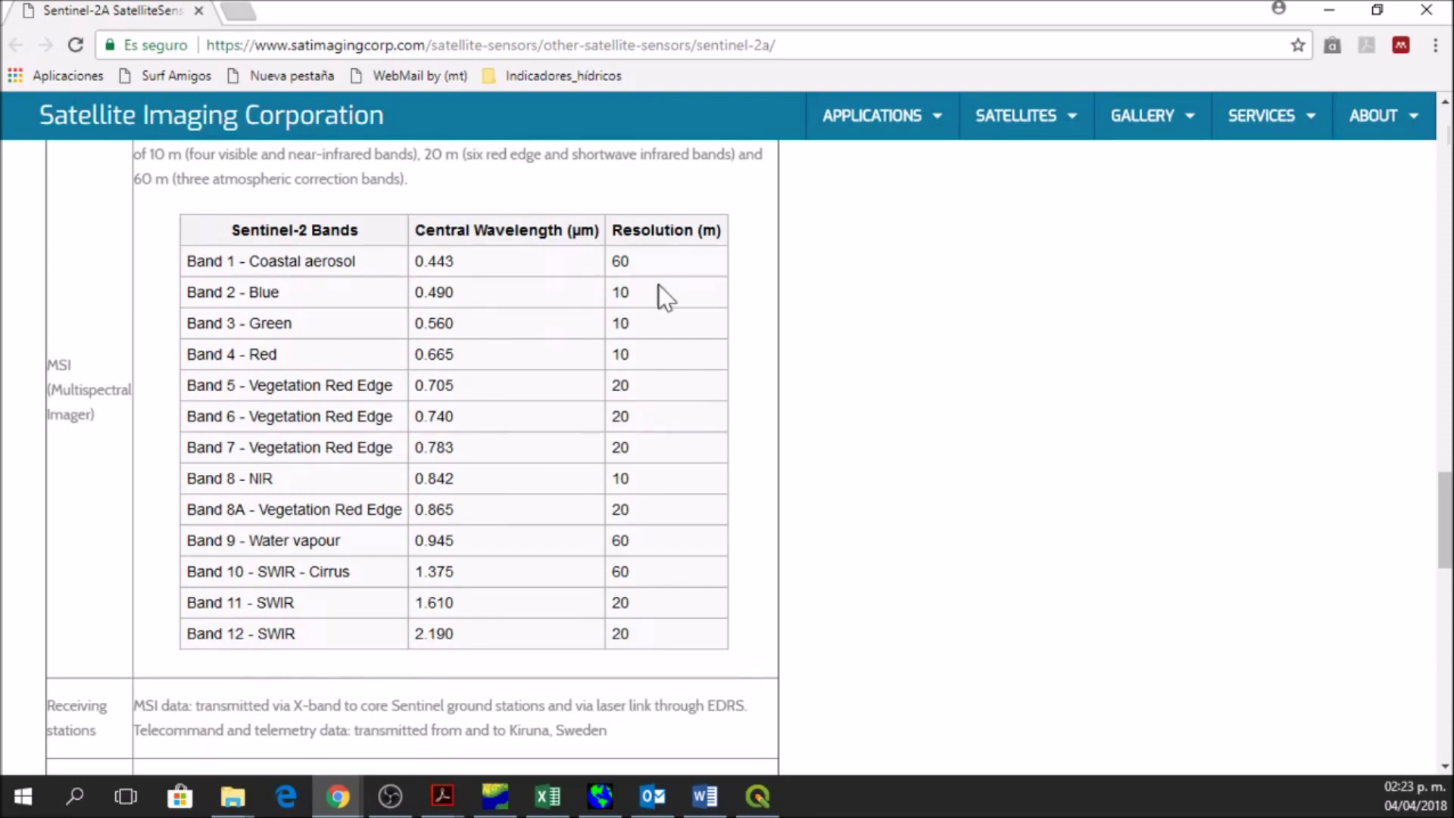
- Minimize Chrome after reviewing the Sentinel-2 band table to bring QGIS back
left_click(1330, 8)
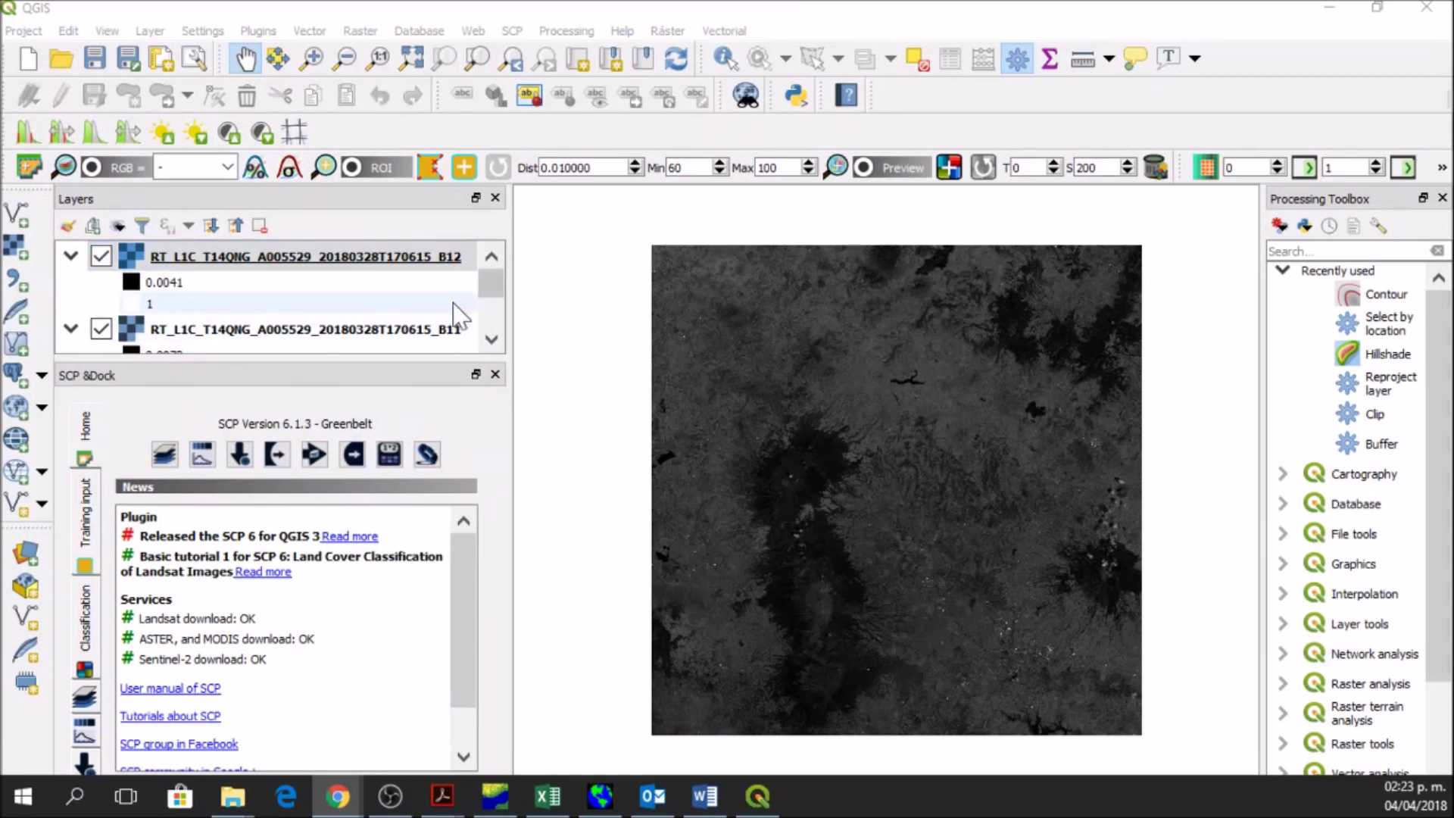
- Hide the B12, B11, B10, B09, B8A and B08 band layers and collapse their legends
mouse_move(485, 277)
left_mouse_down()
mouse_move(485, 322)
mouse_move(504, 260)
left_mouse_up()
left_click(101, 255)
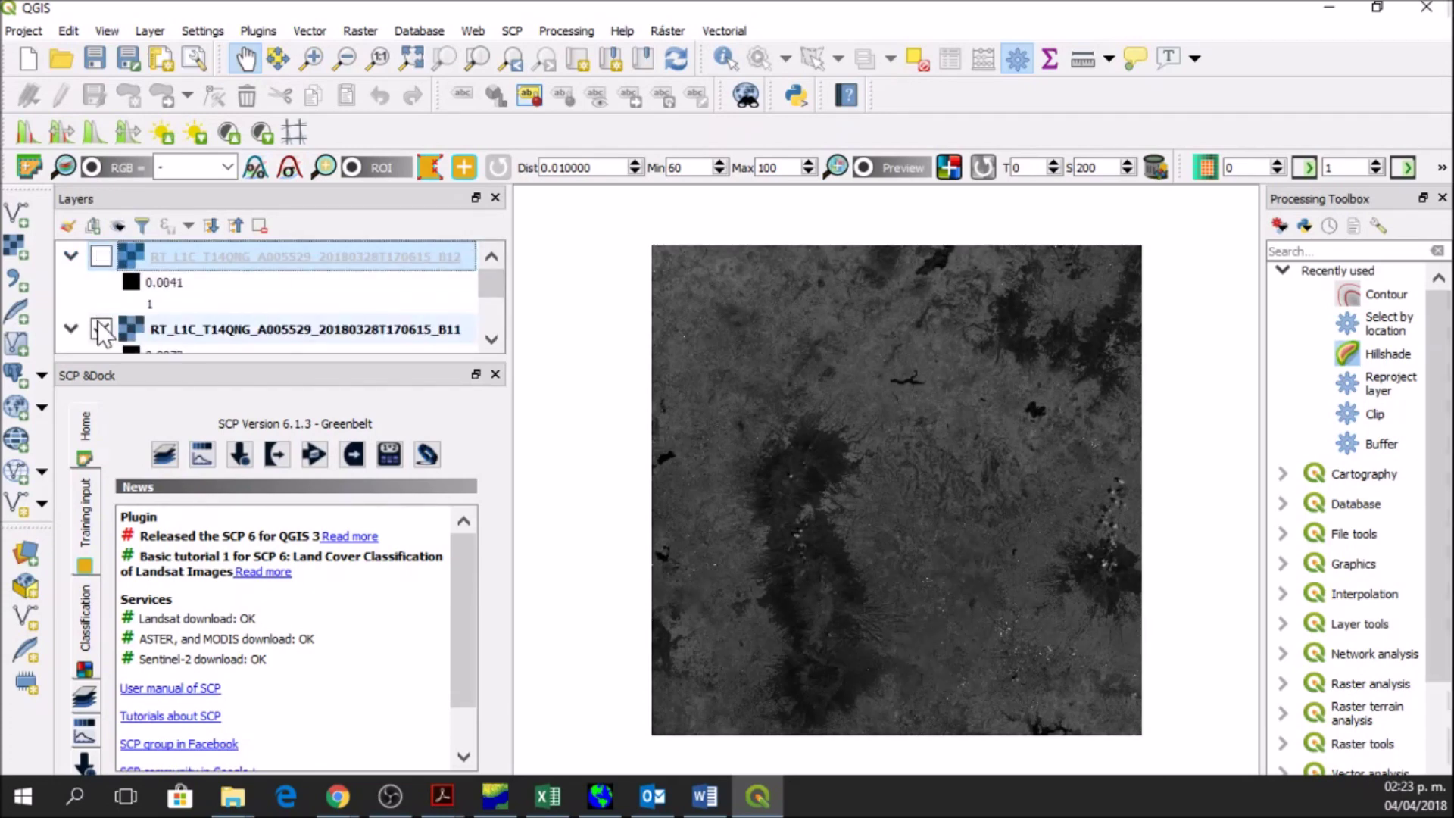
left_click(101, 328)
left_click(71, 256)
left_click(71, 286)
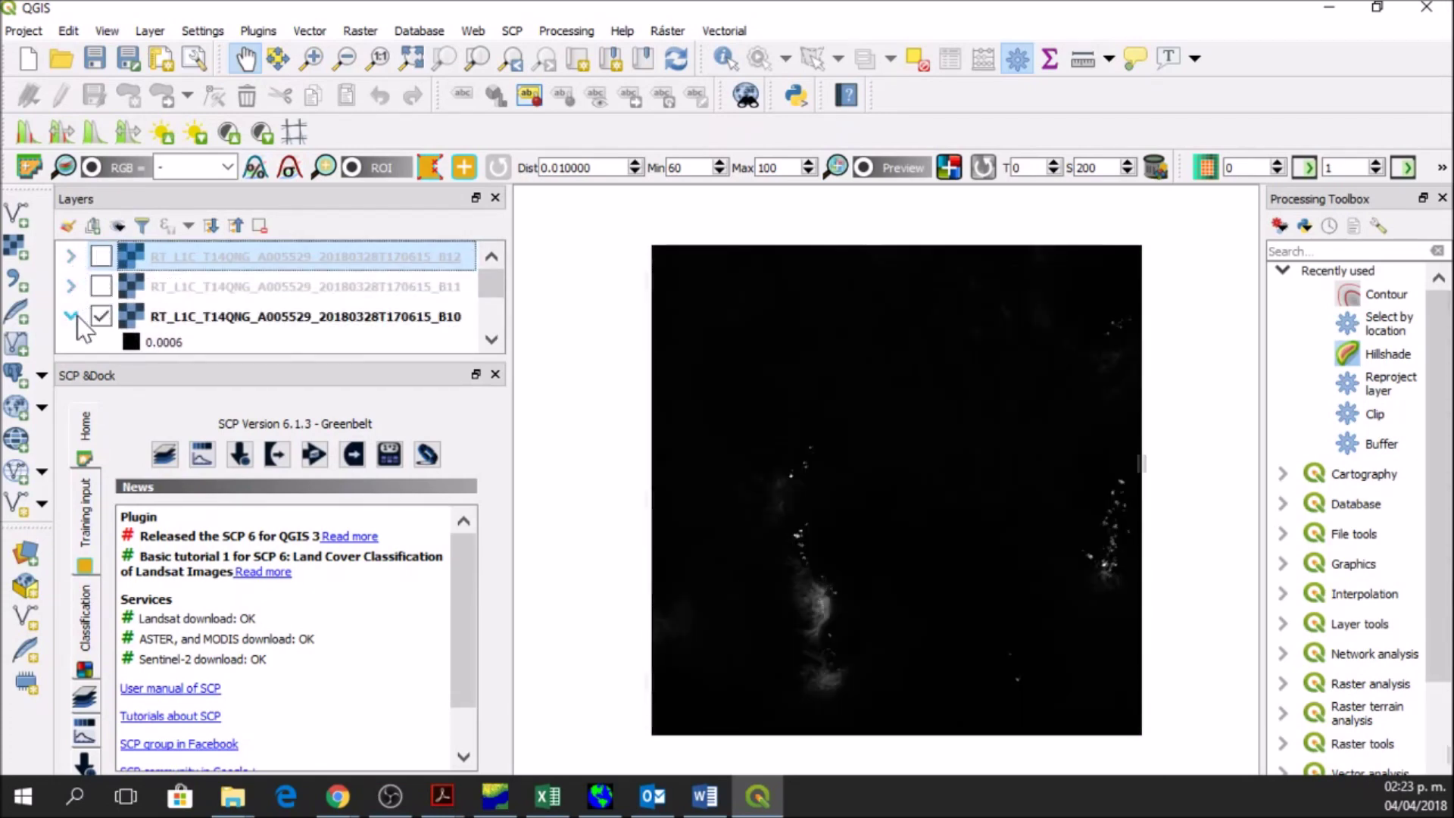
left_click(101, 316)
left_click(72, 316)
left_click(101, 345)
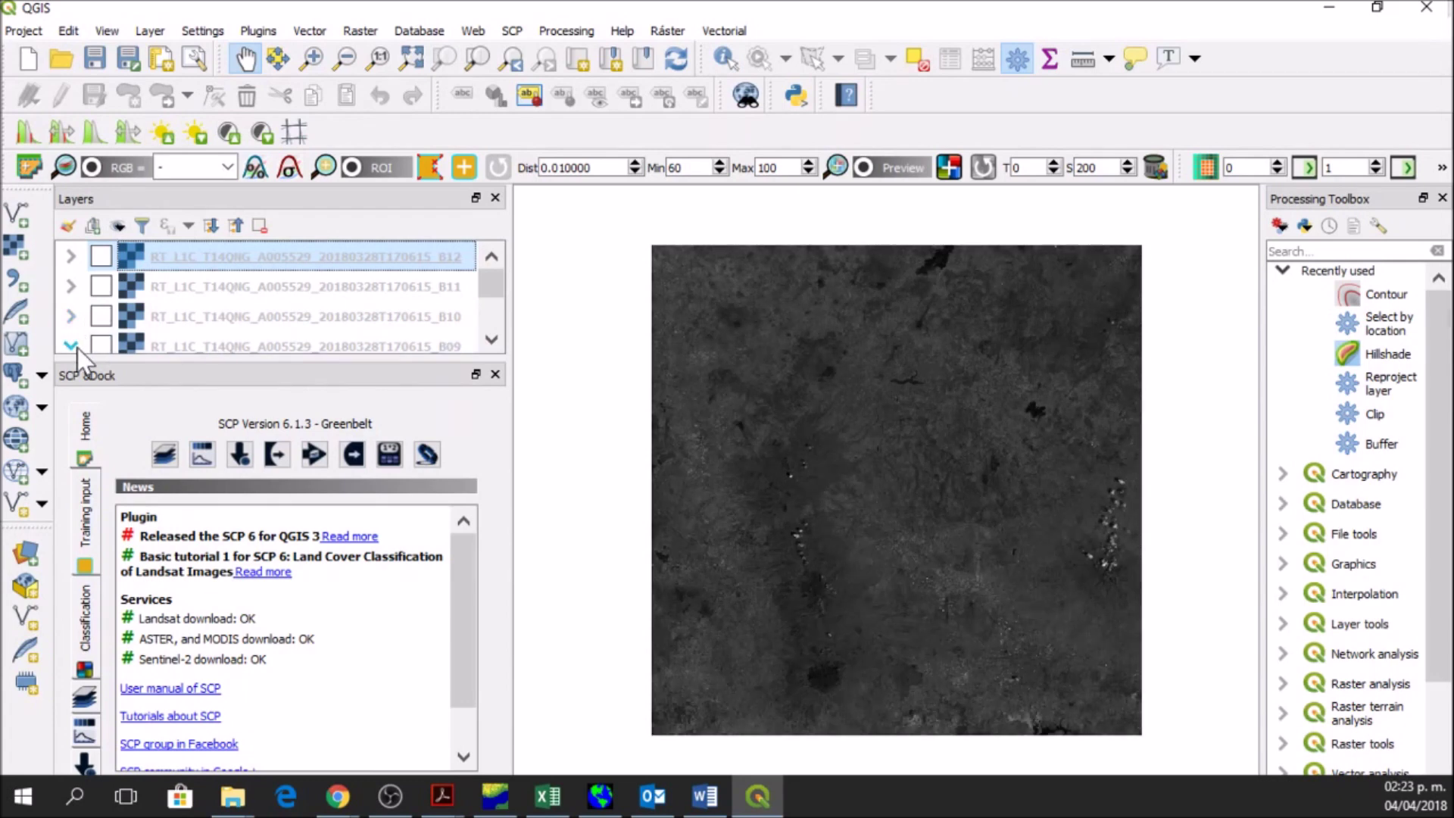
left_click(72, 345)
left_click(101, 285)
left_click(71, 285)
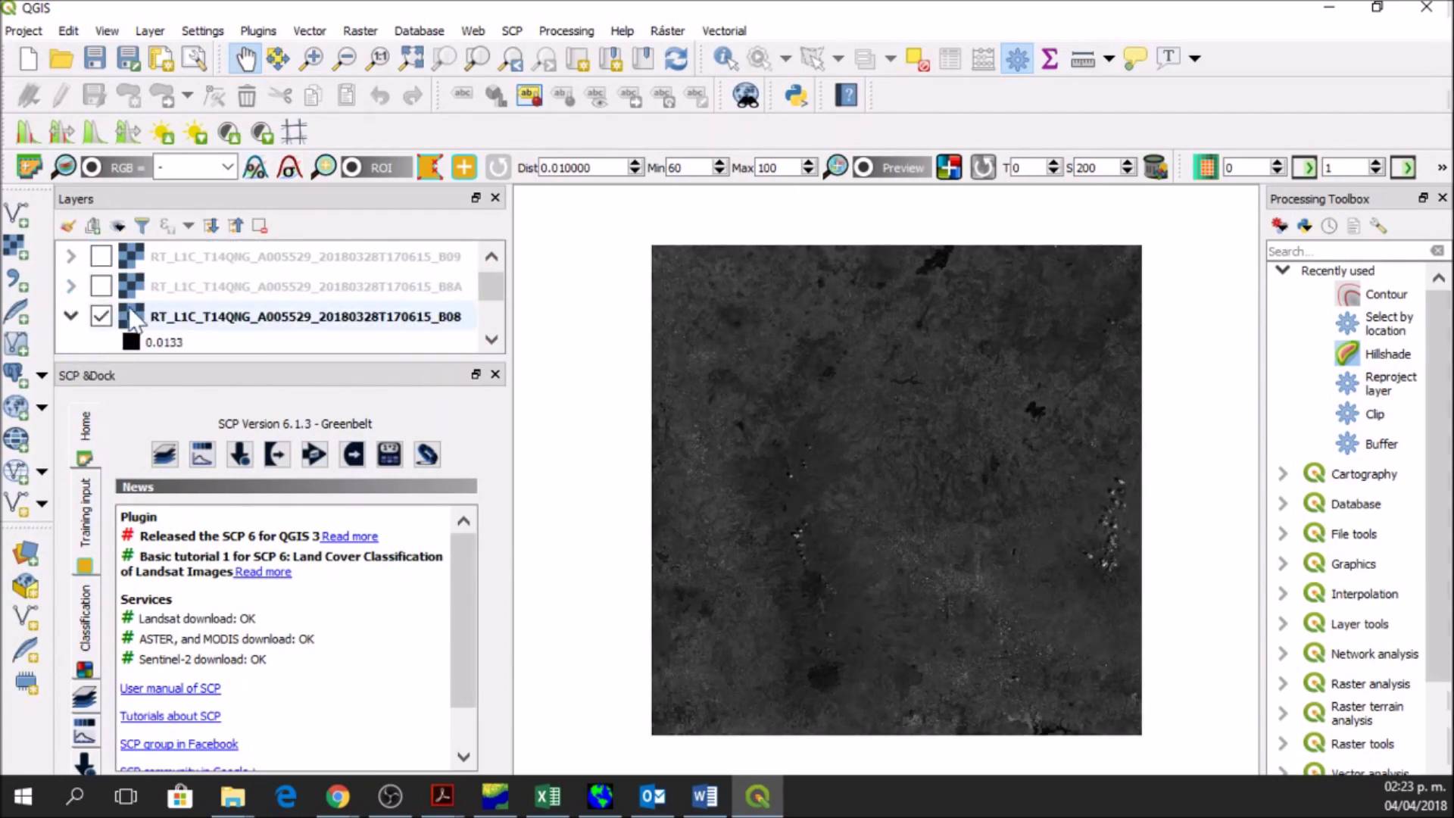
left_click(101, 316)
left_click(71, 316)
- Hide the B07, B06 and B05 layers, expand B04's legend, and return to the list top
scroll(84, 295, "down", 3)
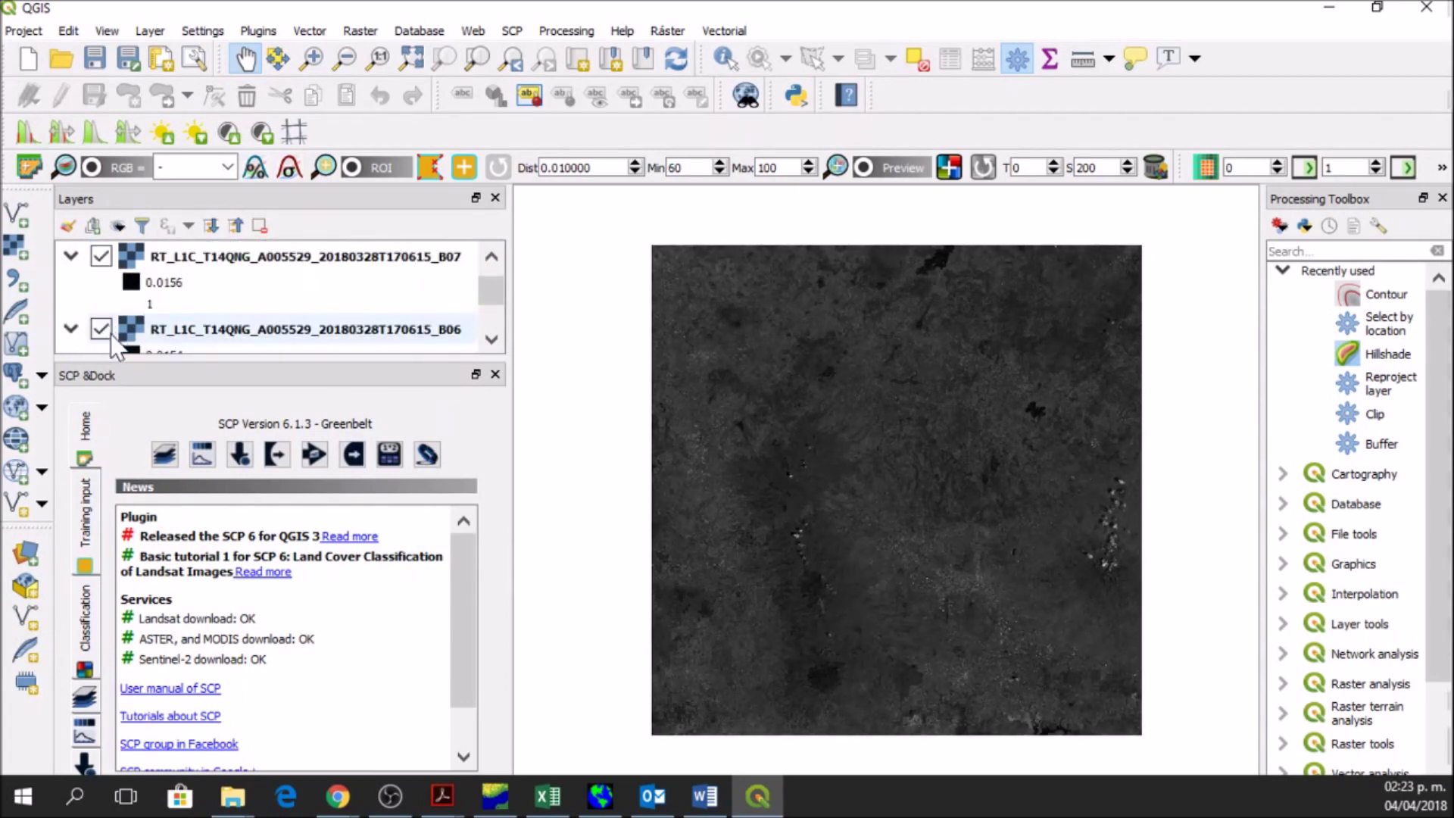
left_click(100, 256)
left_click(72, 256)
left_click(71, 286)
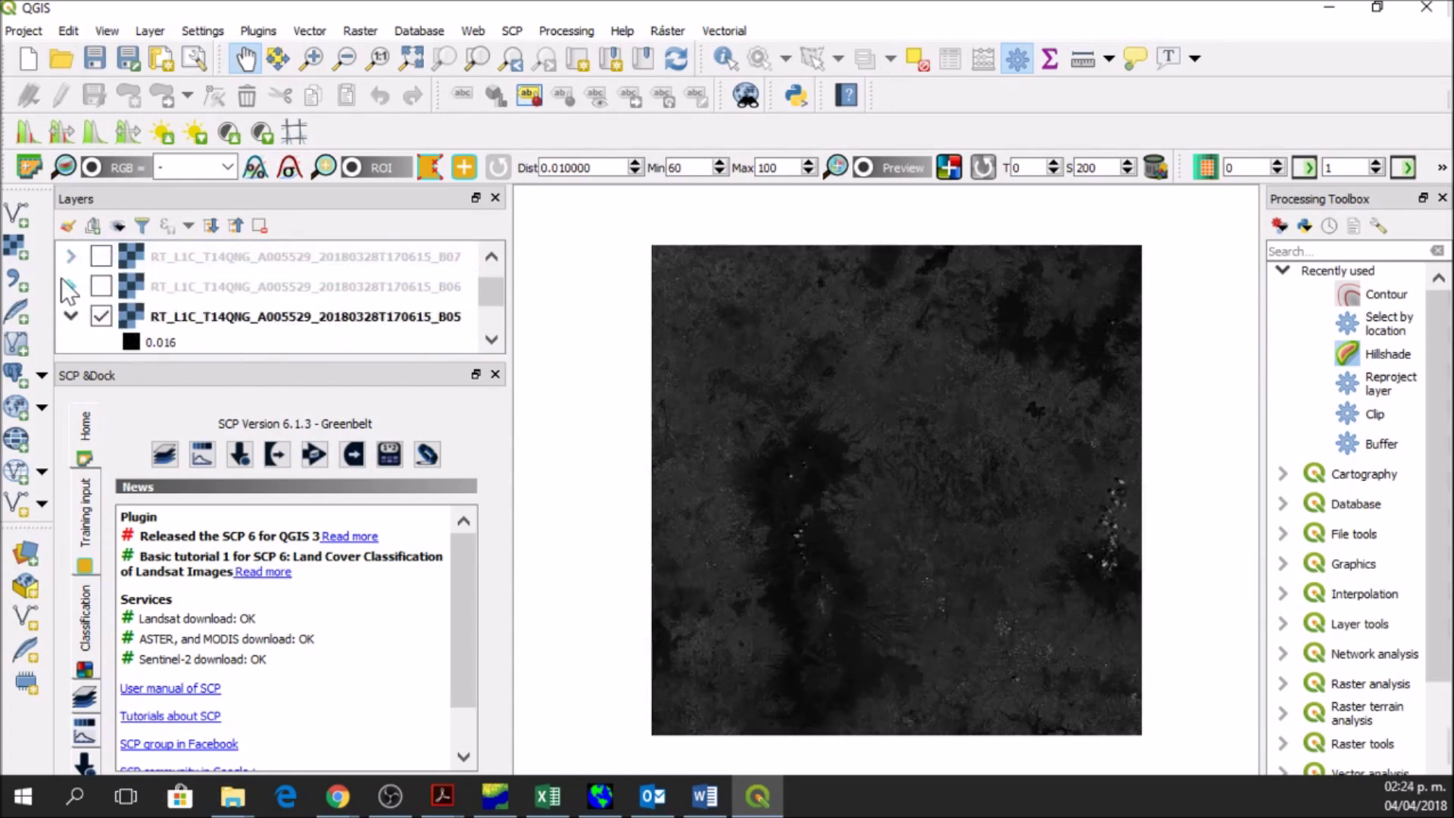
left_click(100, 316)
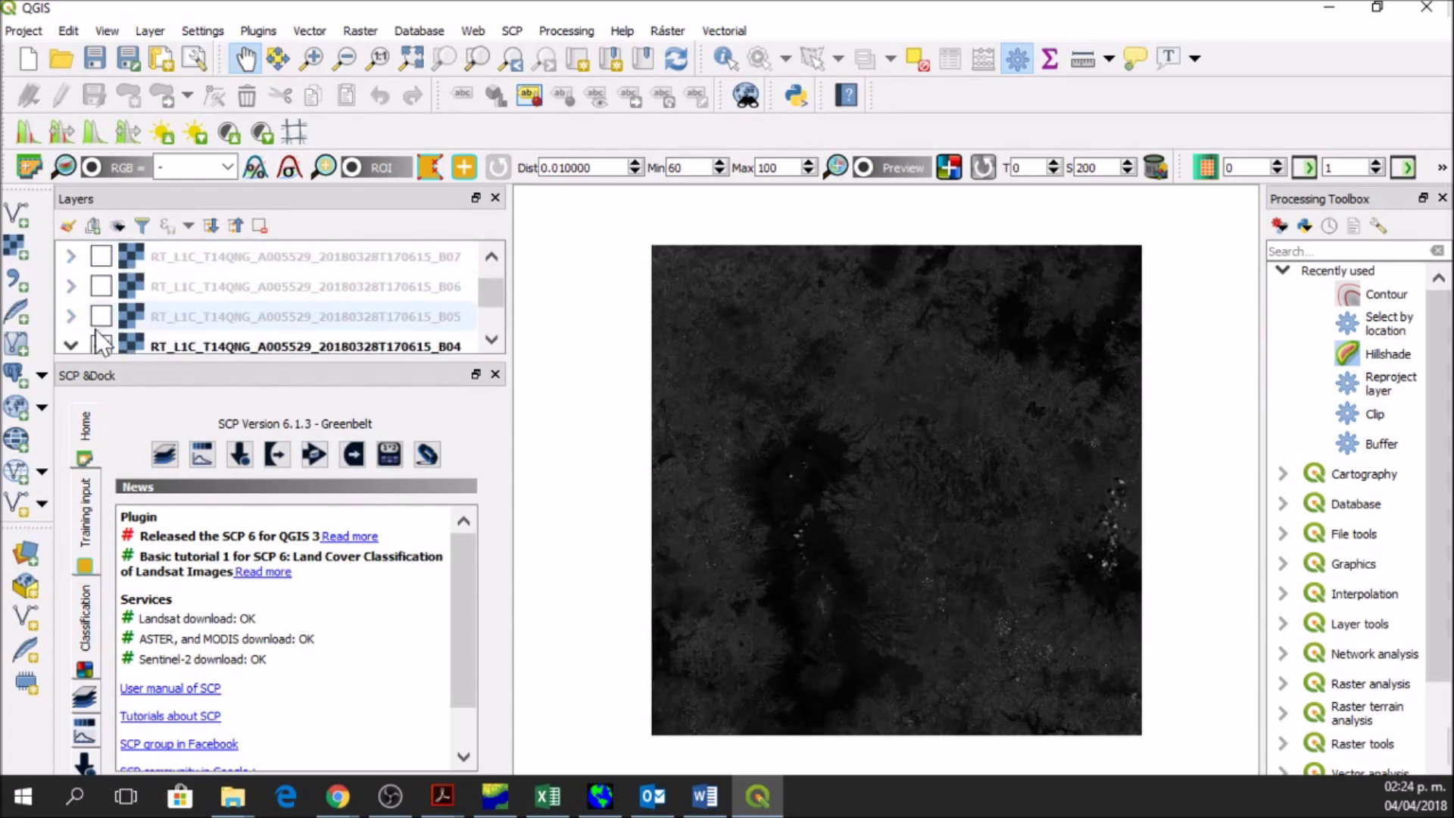
left_click(72, 312)
left_click(71, 345)
key("Home")
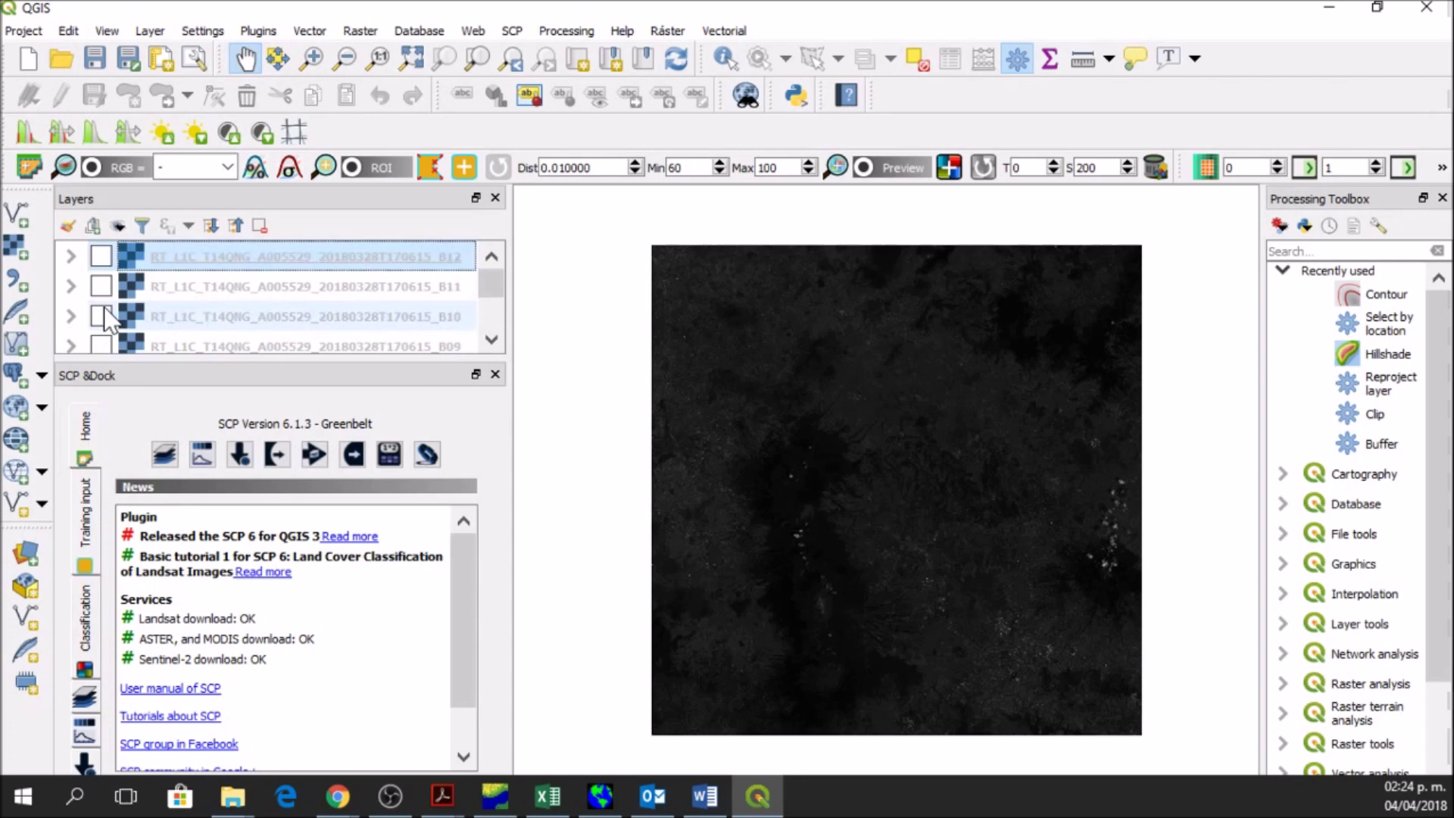
- Browse the Raster menu's Miscelánea submenu to reveal Build Virtual Raster
left_click(372, 34)
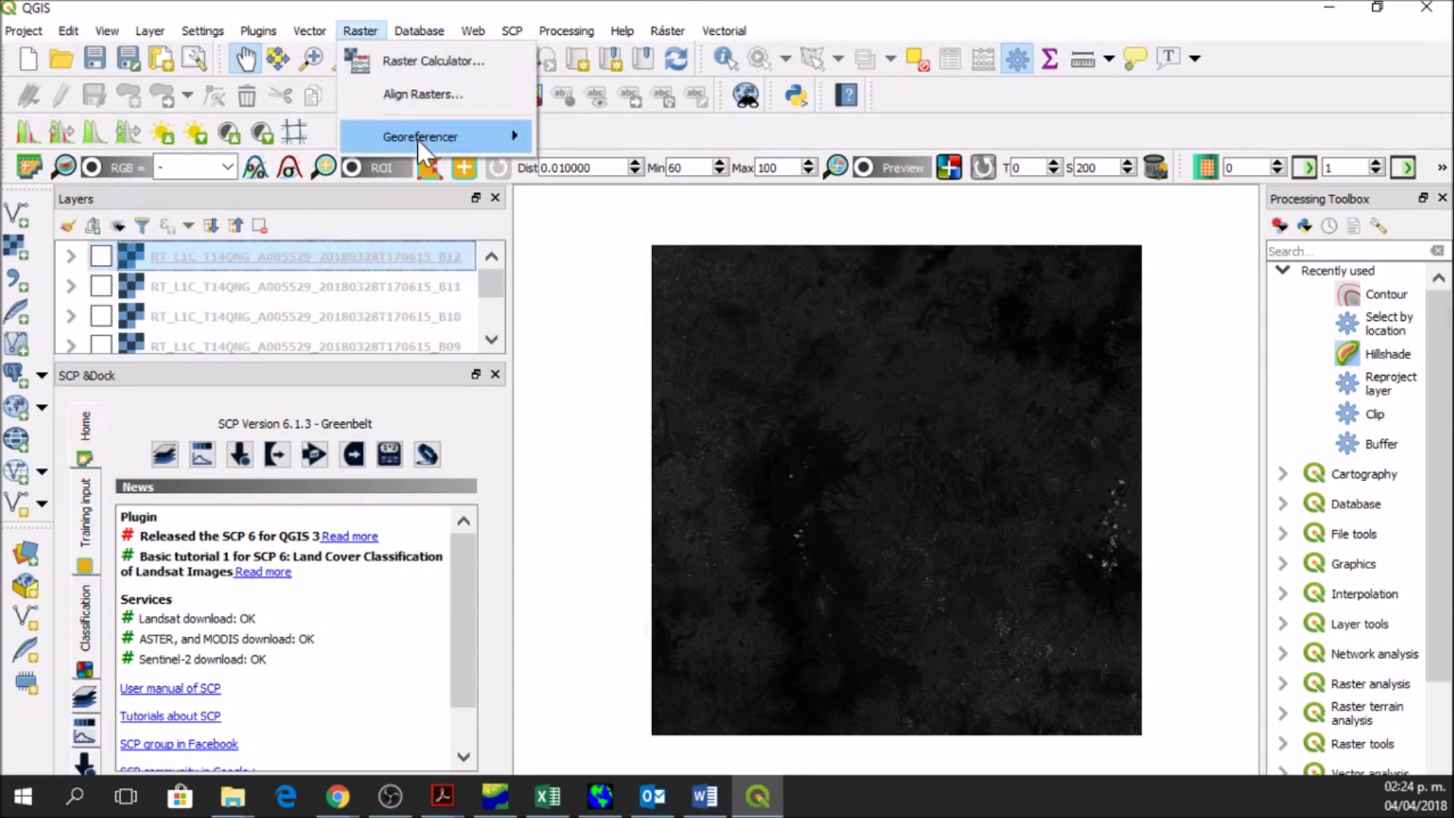
mouse_move(445, 129)
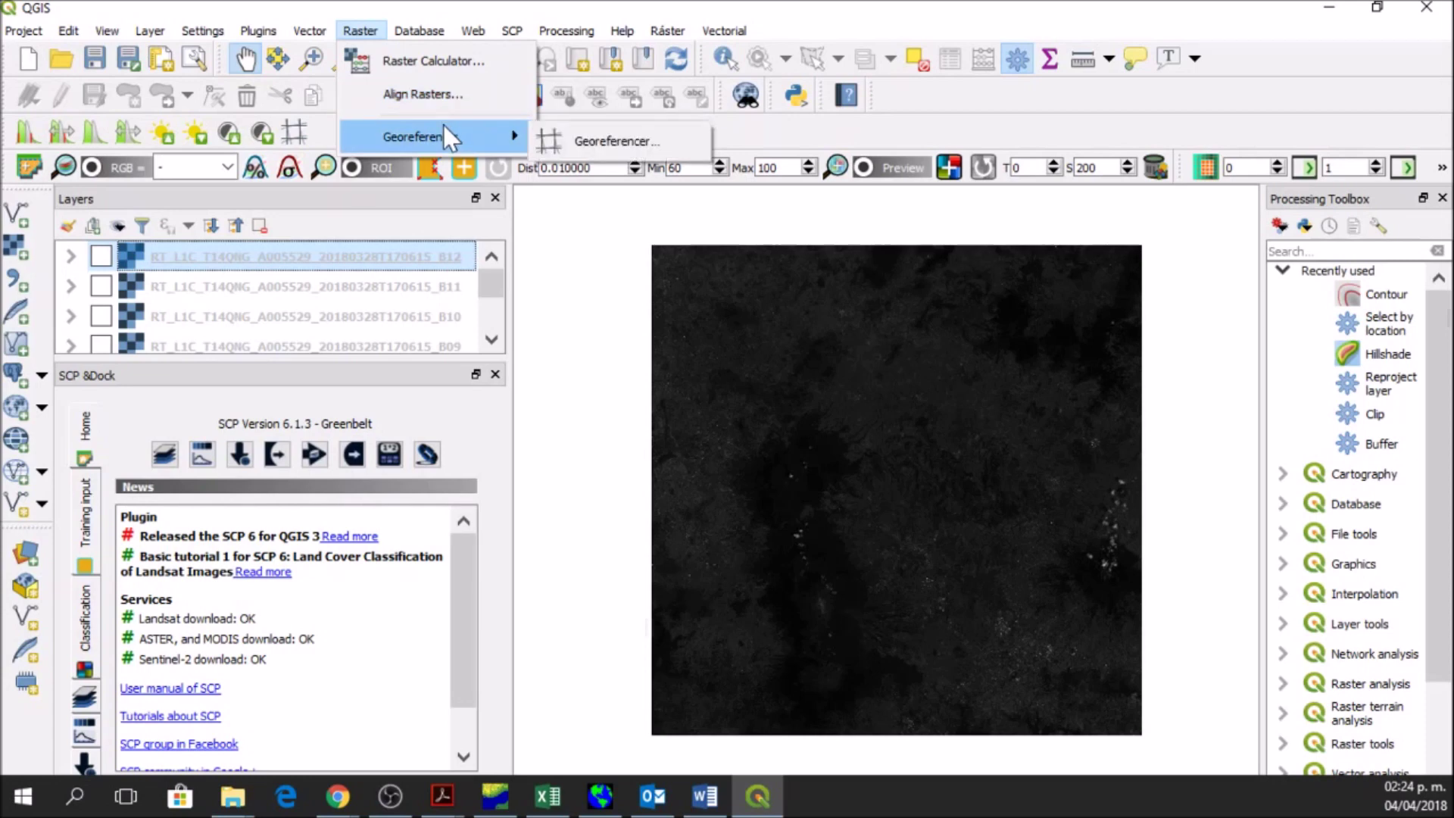
mouse_move(689, 33)
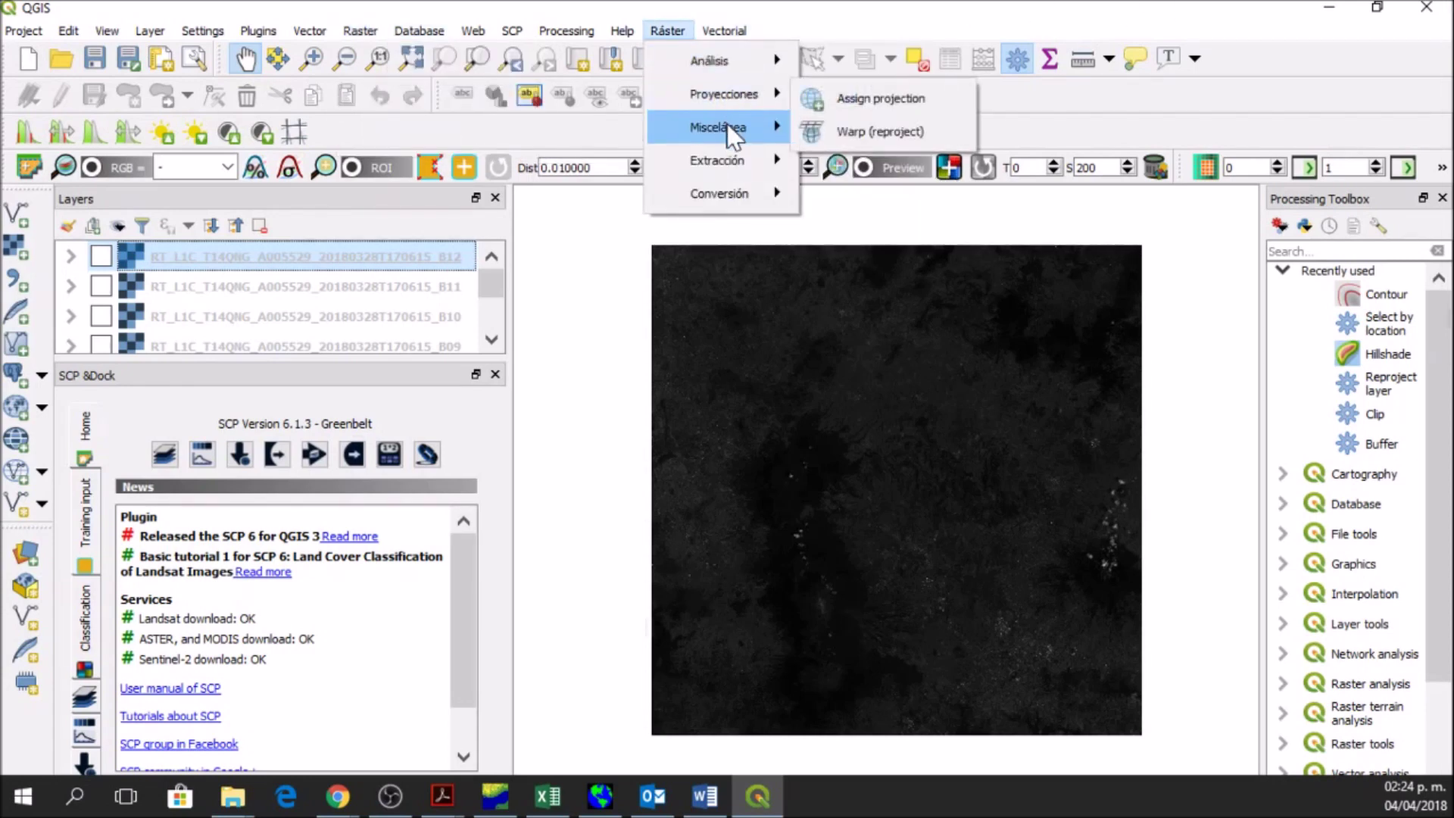
mouse_move(727, 124)
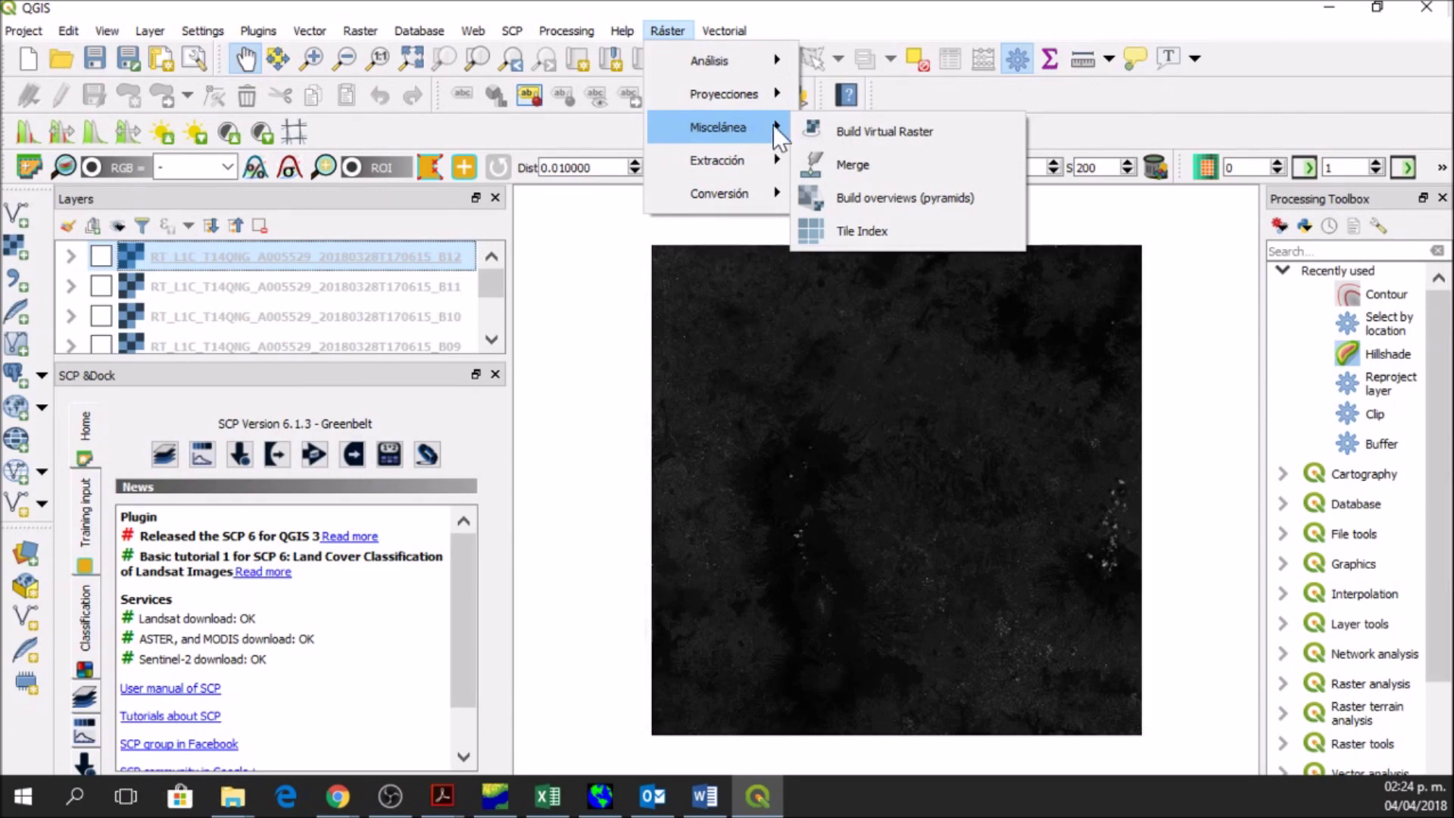
- Open Build Virtual Raster and choose B02, B03 and B04 as input layers, keeping Layer stack ticked
left_click(842, 134)
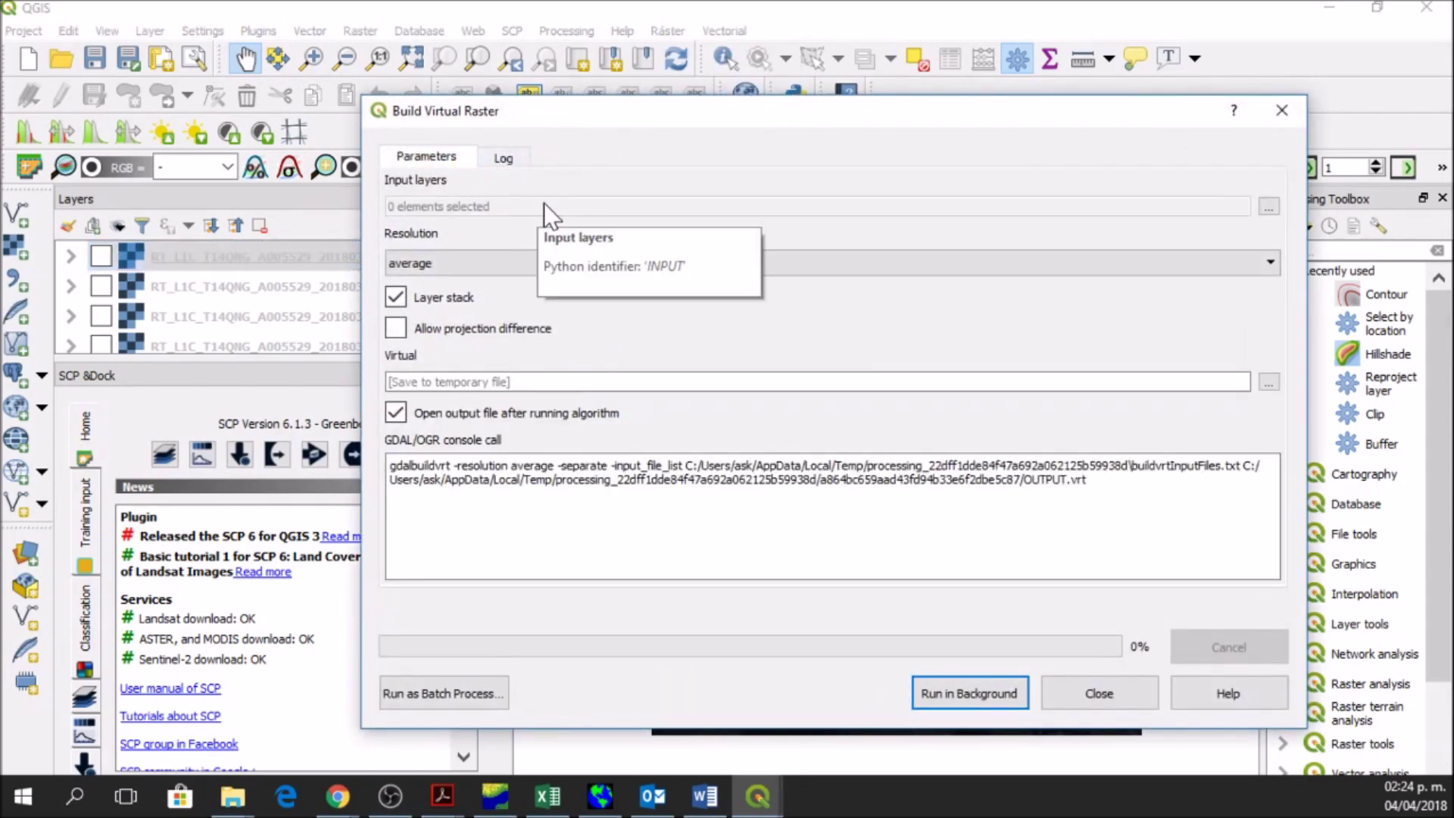
left_click(506, 160)
left_click(432, 160)
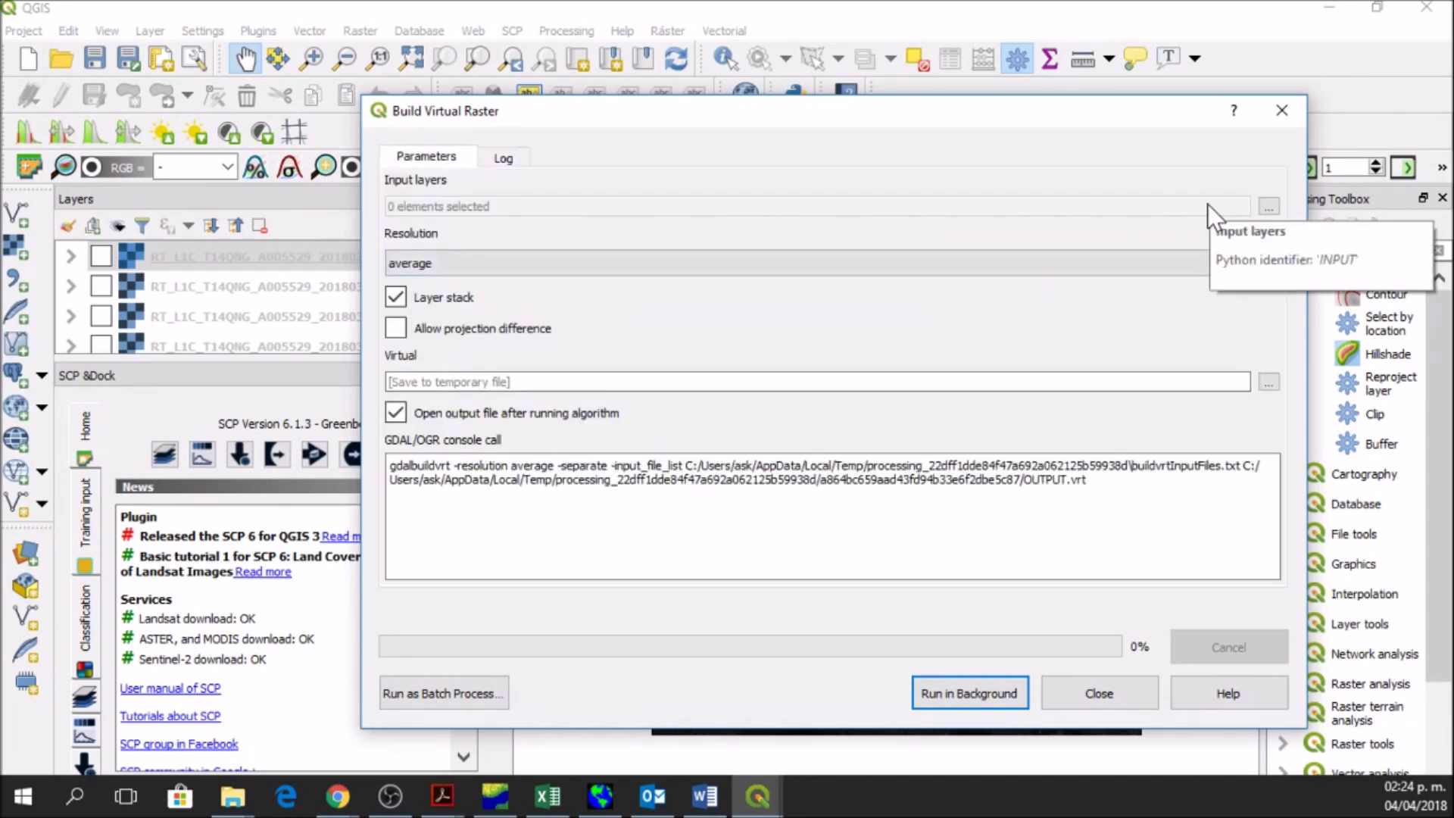
left_click(1269, 206)
left_click_drag(720, 192, 602, 329)
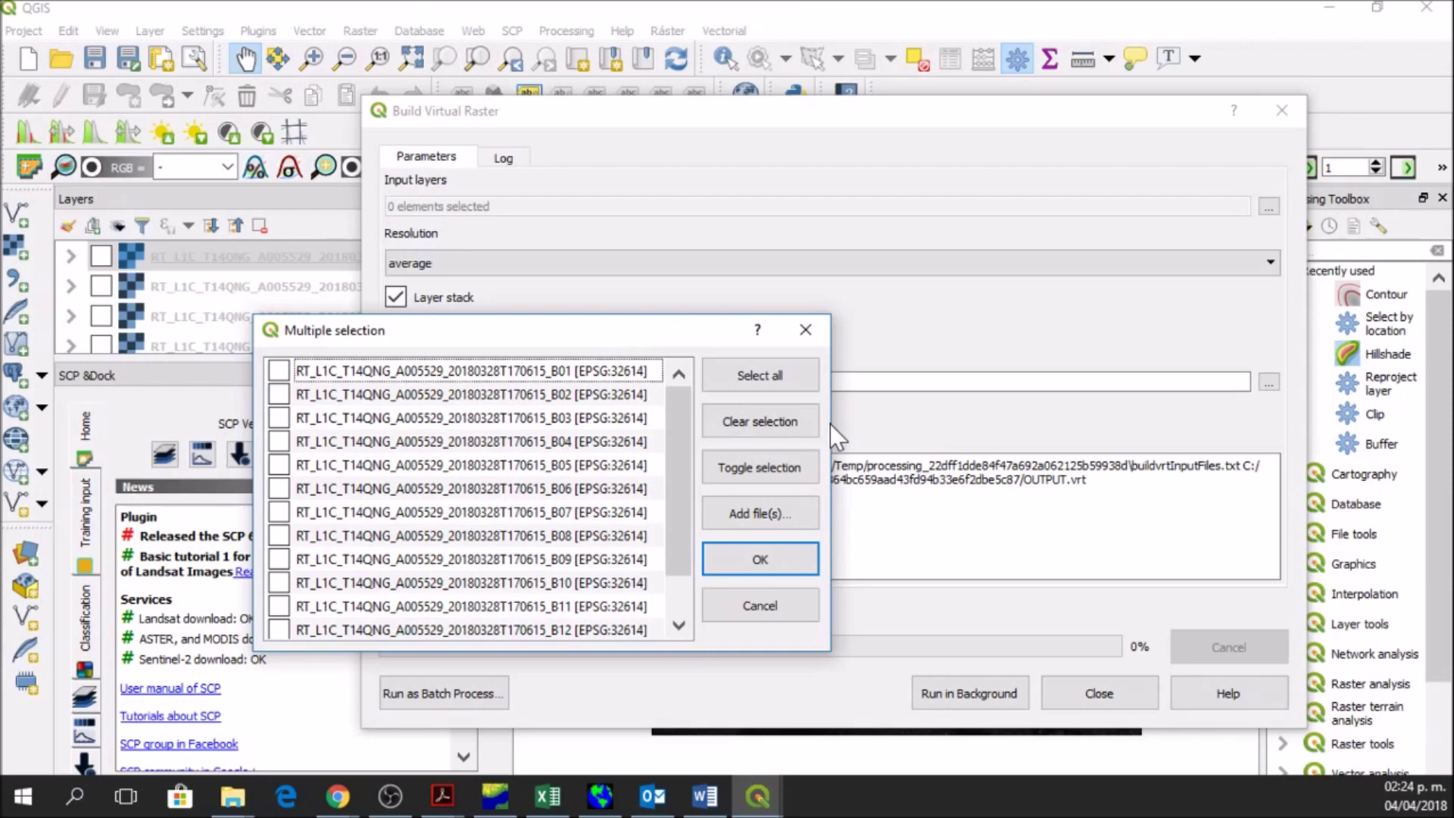
left_click_drag(832, 424, 1166, 454)
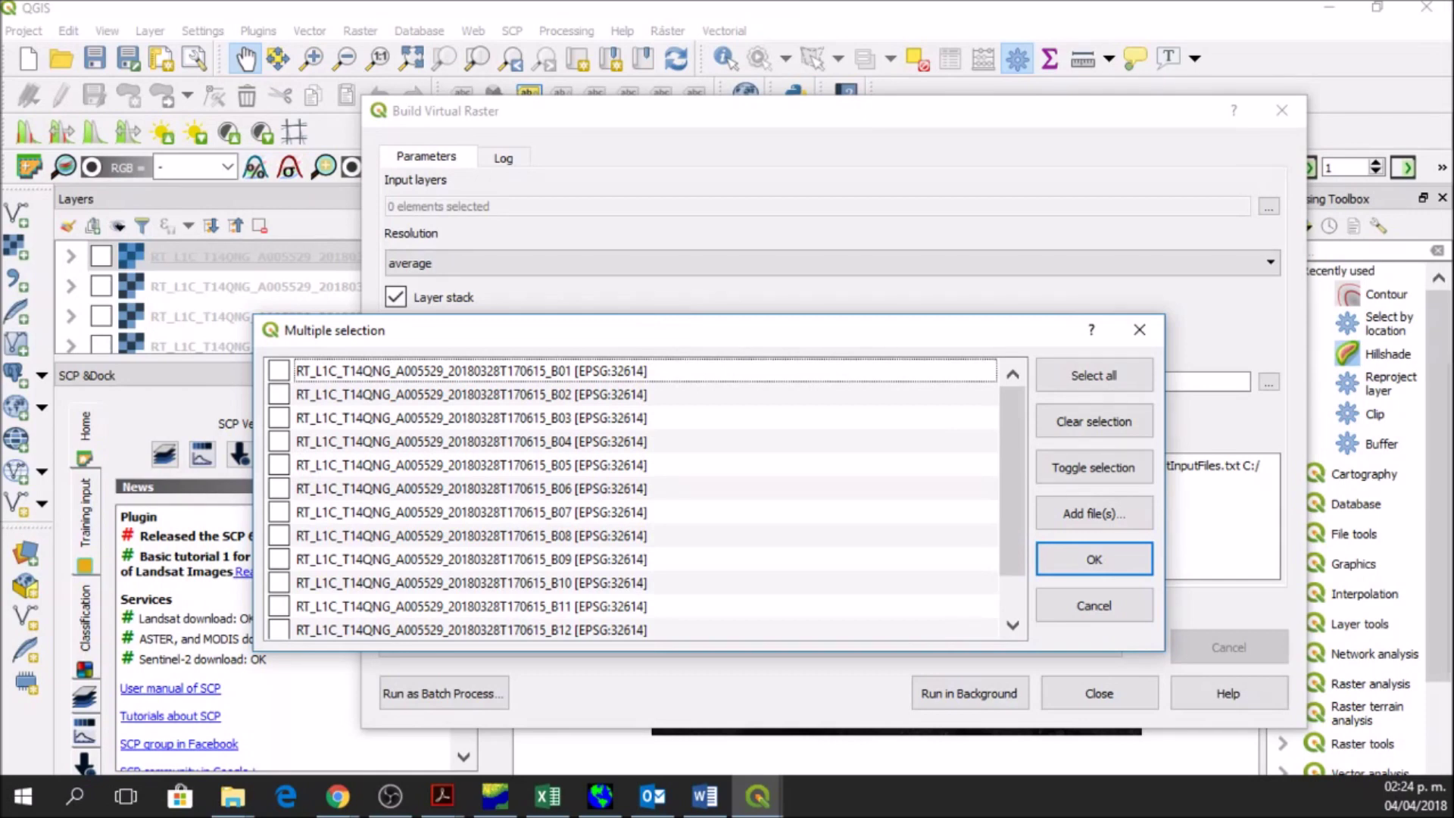
left_click(279, 395)
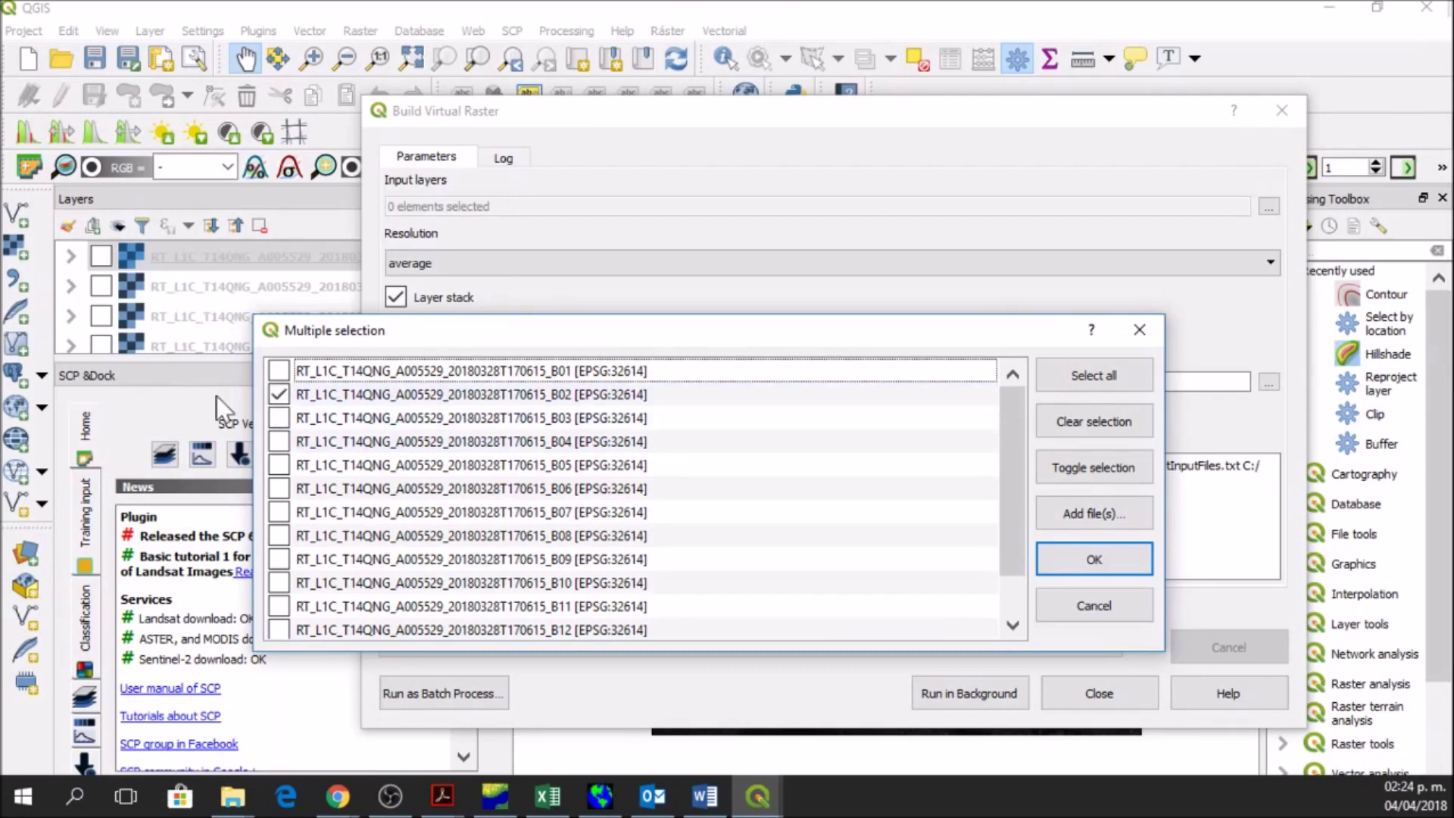
left_click(279, 441)
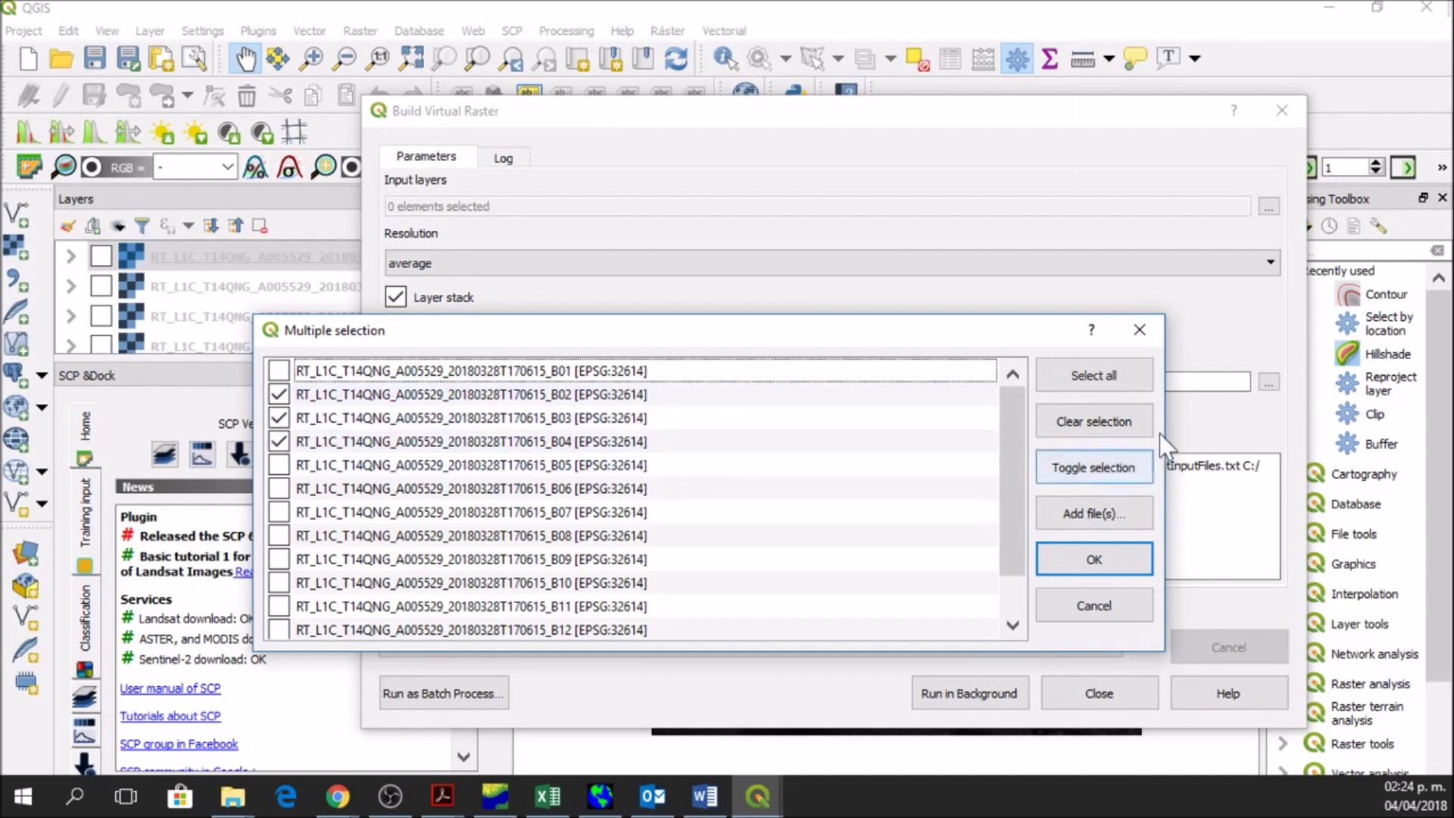
left_click(1084, 554)
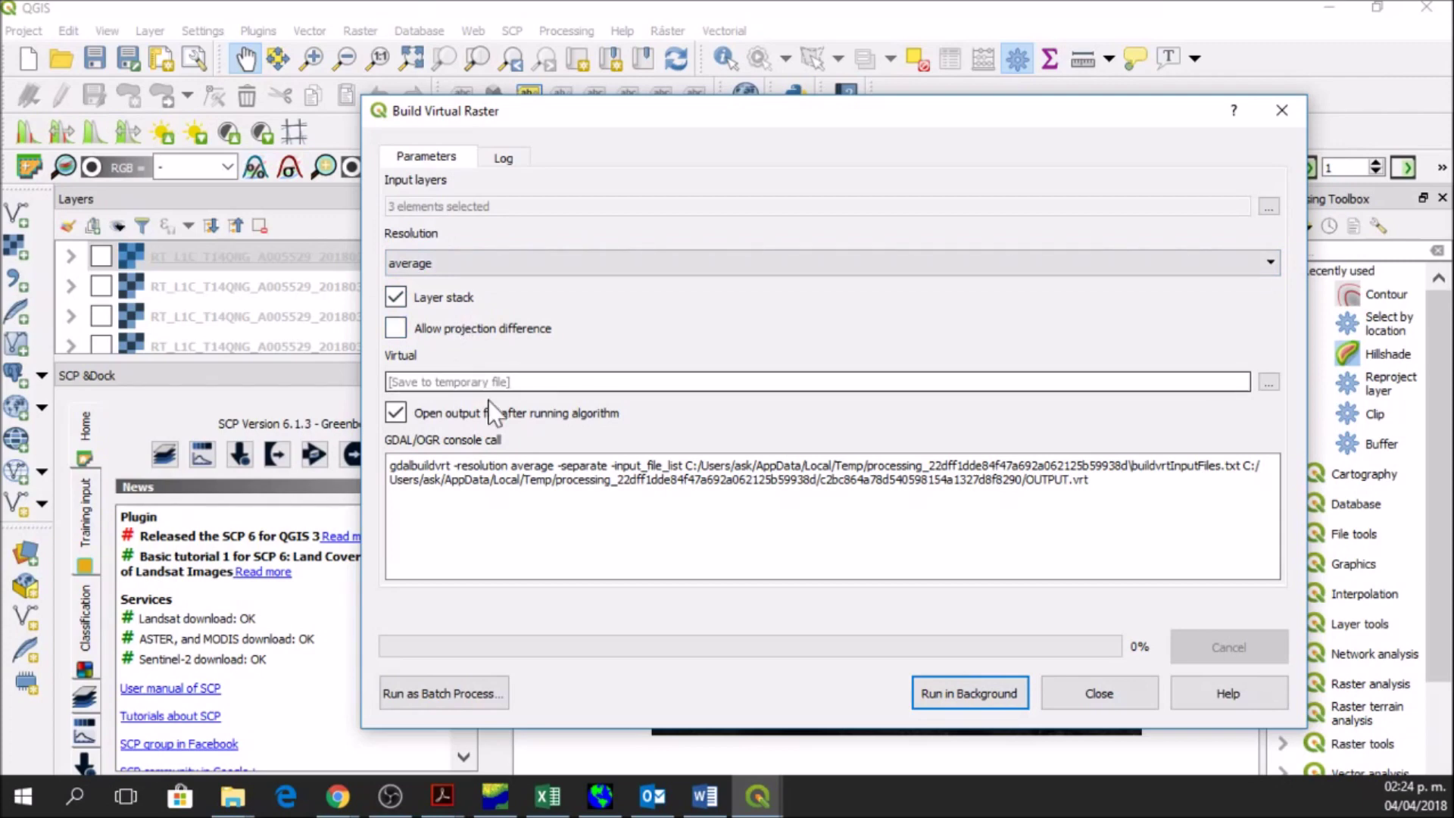
- Run the virtual raster build in the background and close the tool once it finishes
left_click(938, 689)
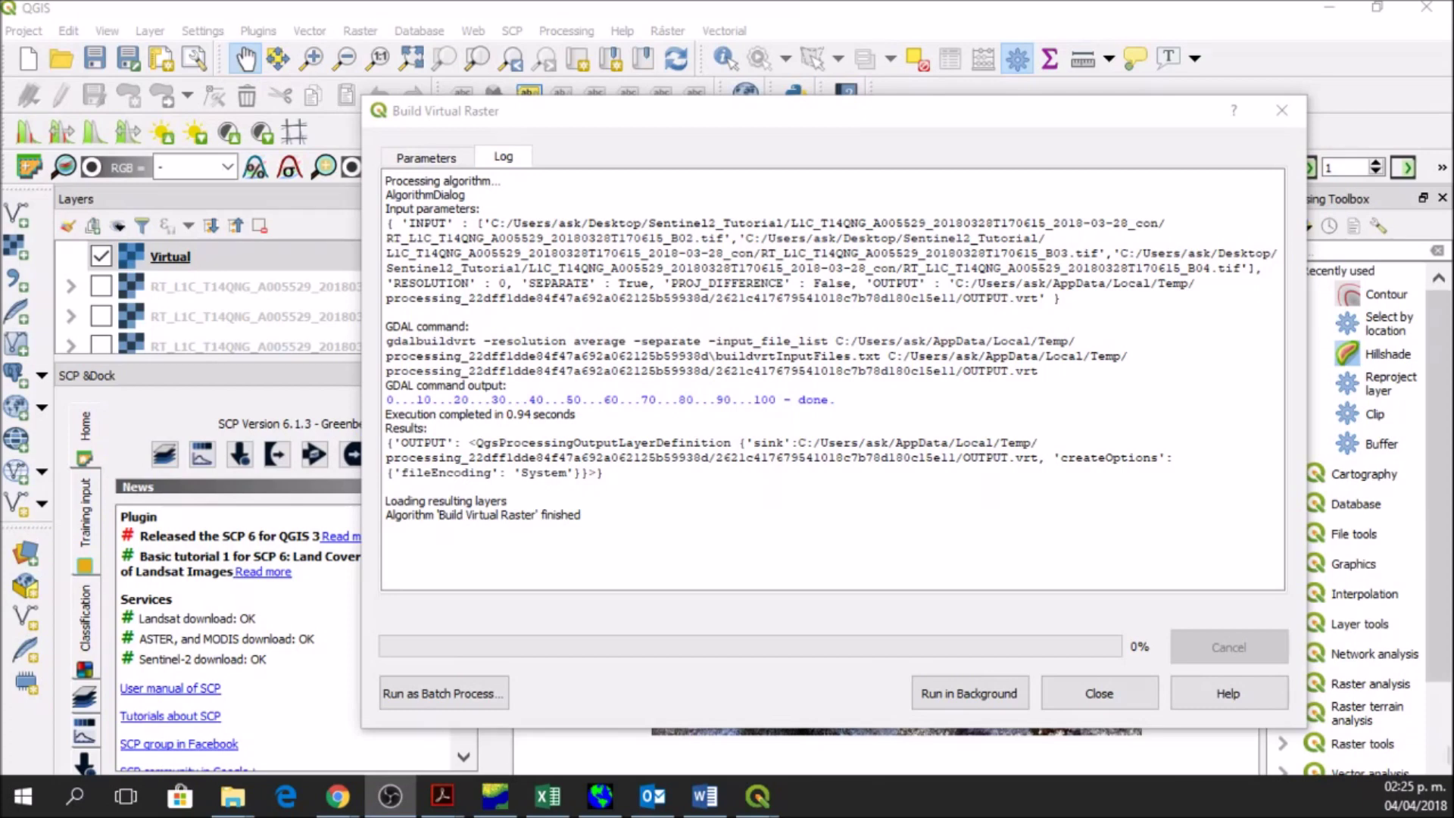
key("alt+Tab")
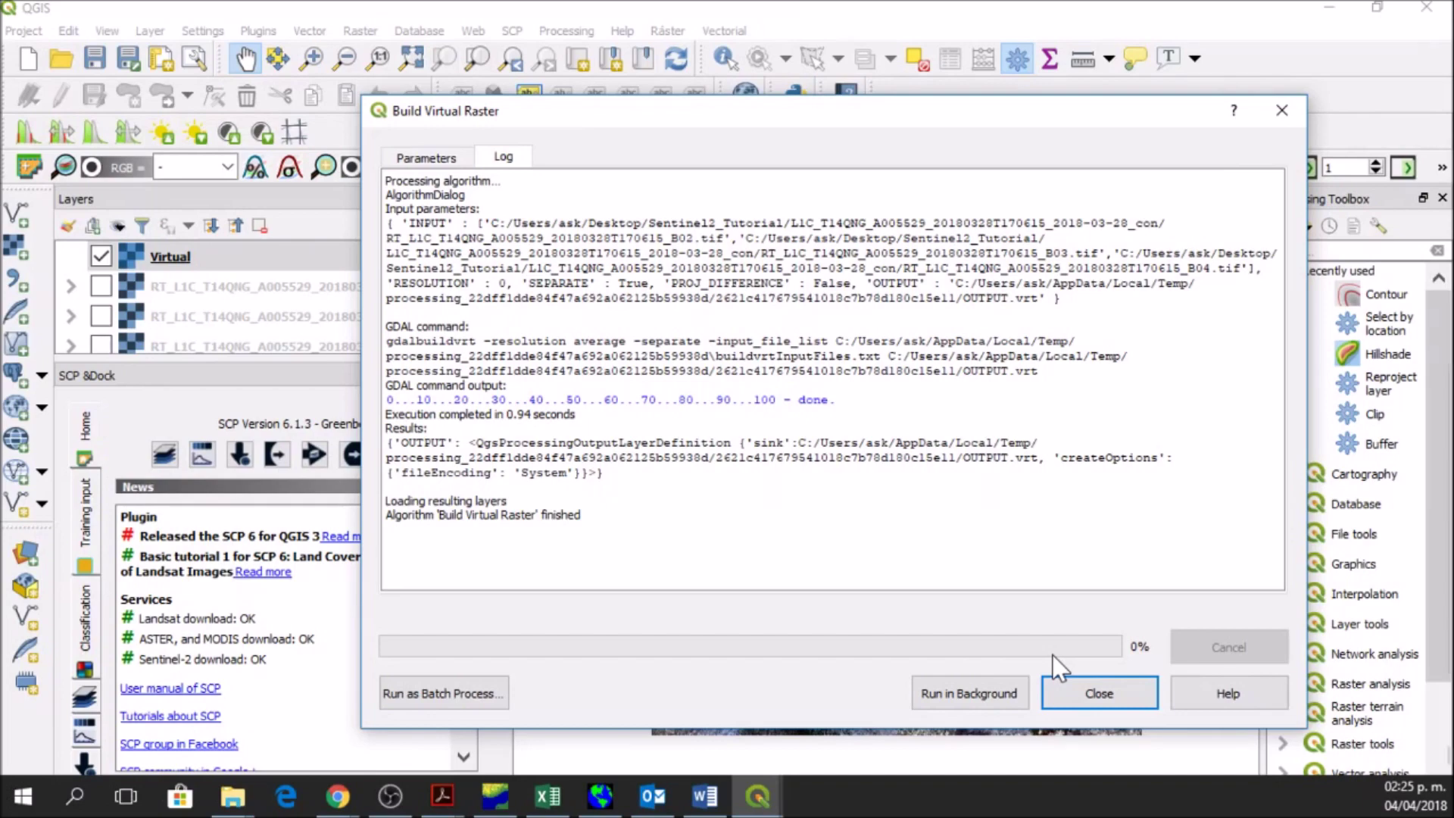
left_click(1072, 693)
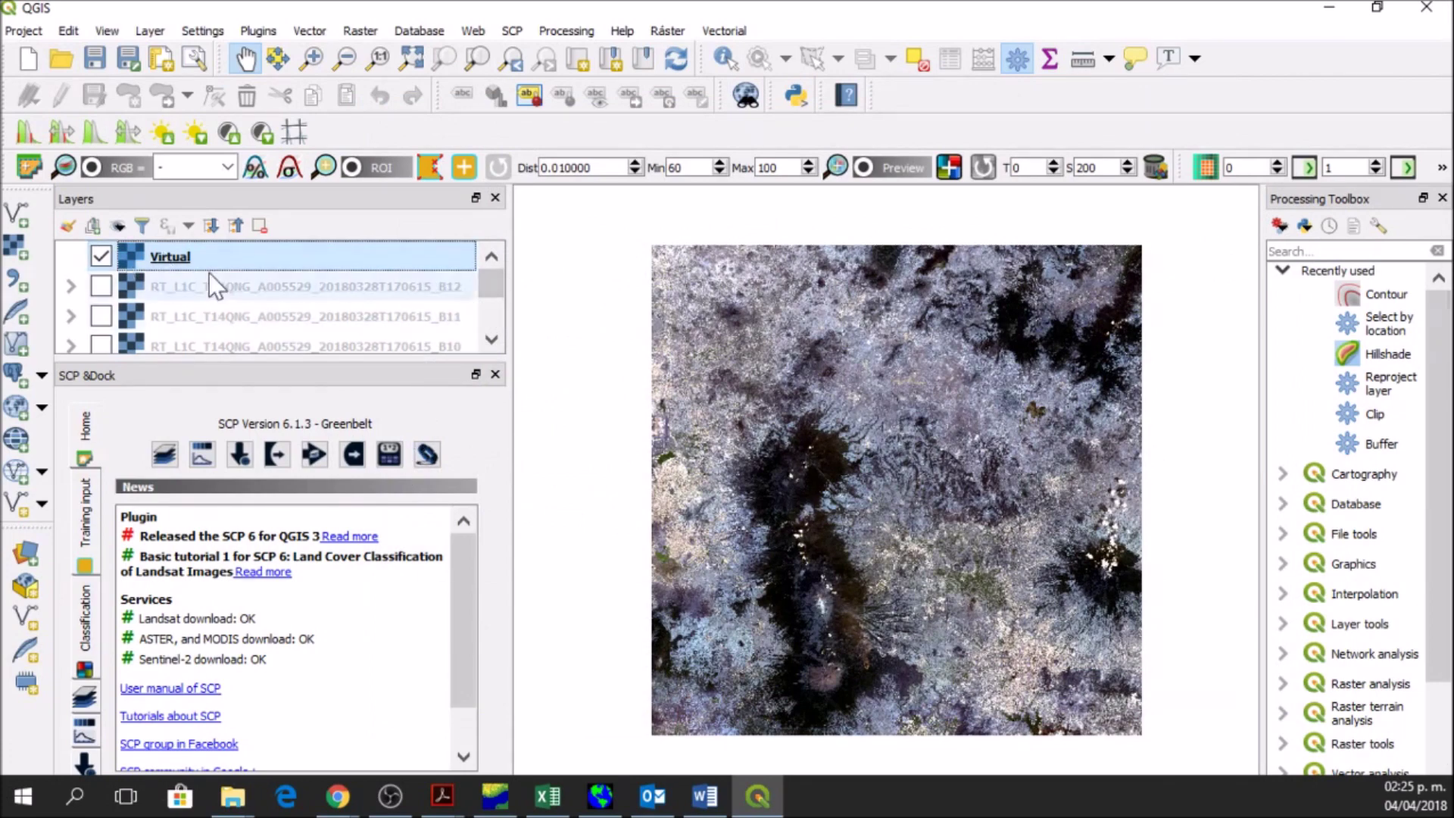
- In the Virtual layer's style, assign Band 3 to red, Band 2 to green, Band 1 to blue
right_click(341, 257)
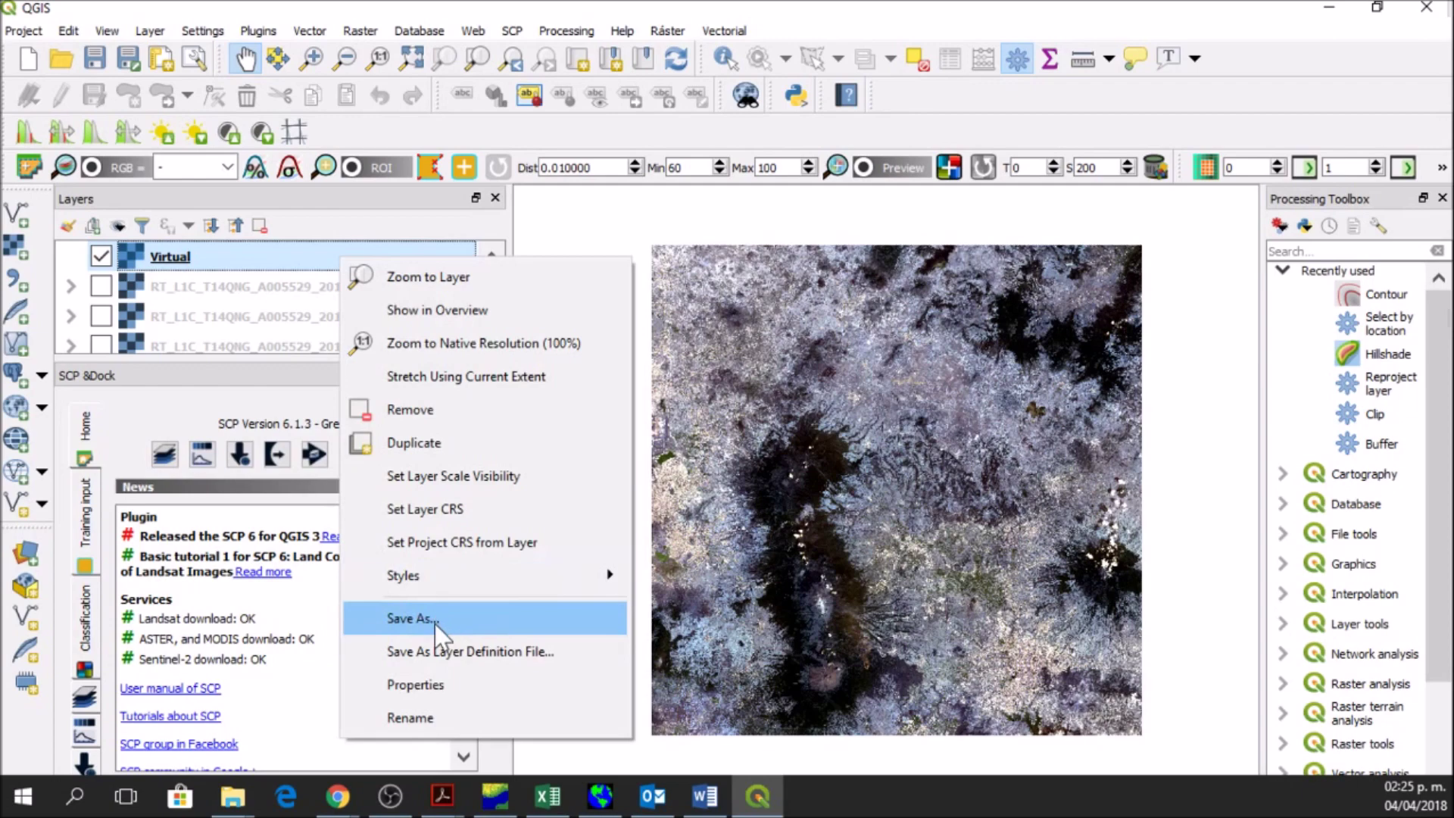
left_click(414, 685)
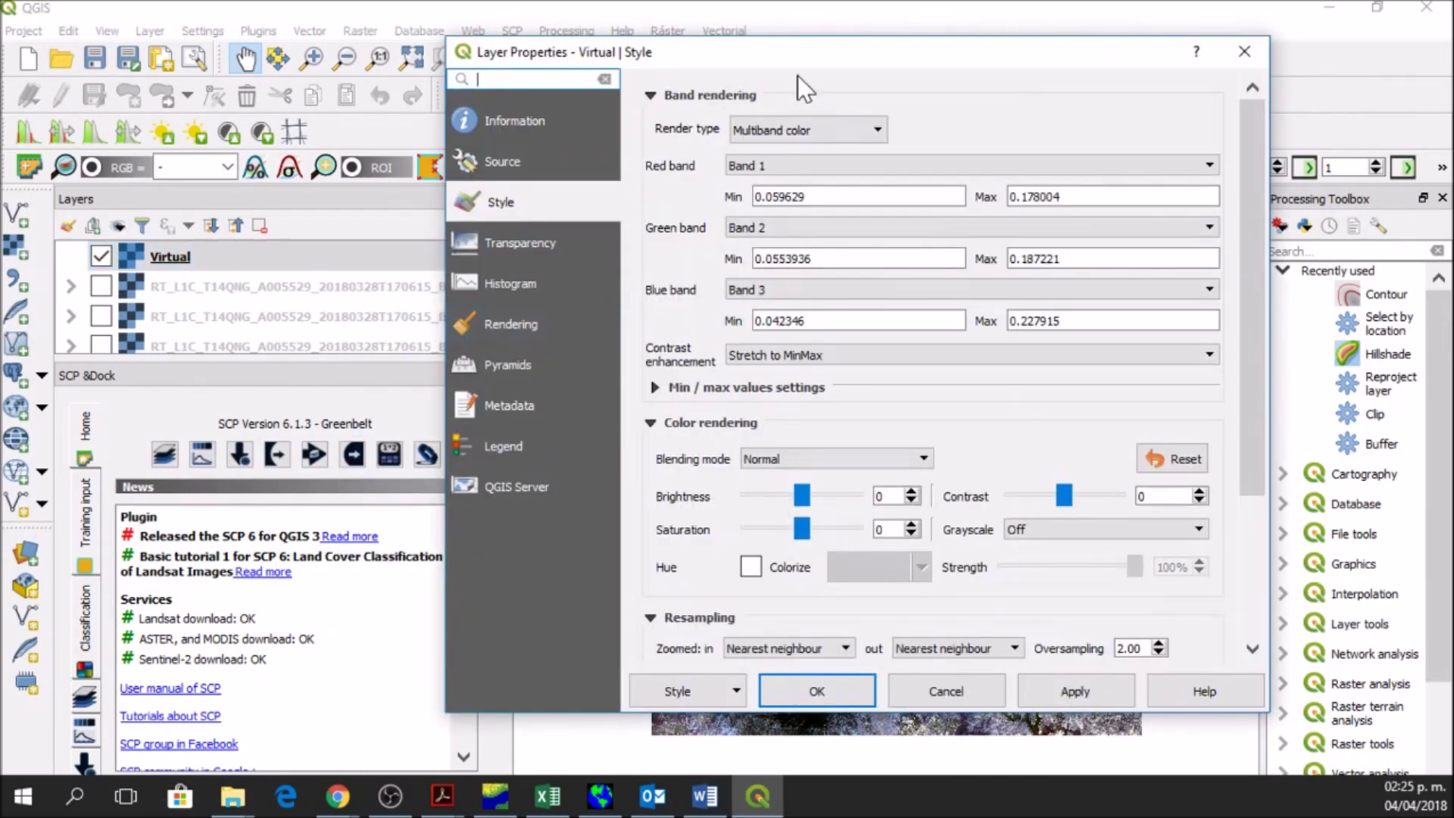
left_click_drag(783, 61, 471, 89)
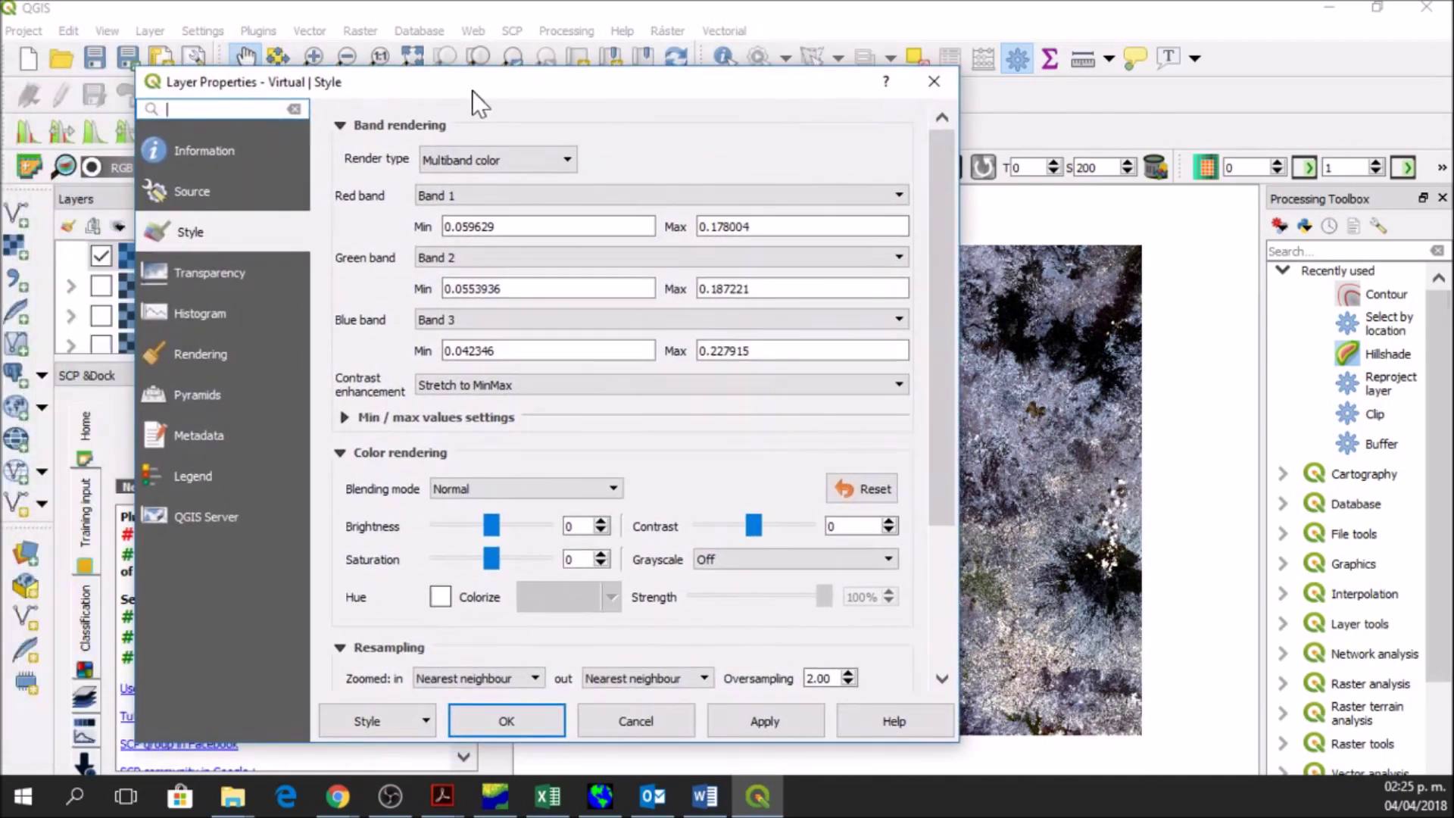
left_click_drag(137, 269, 204, 269)
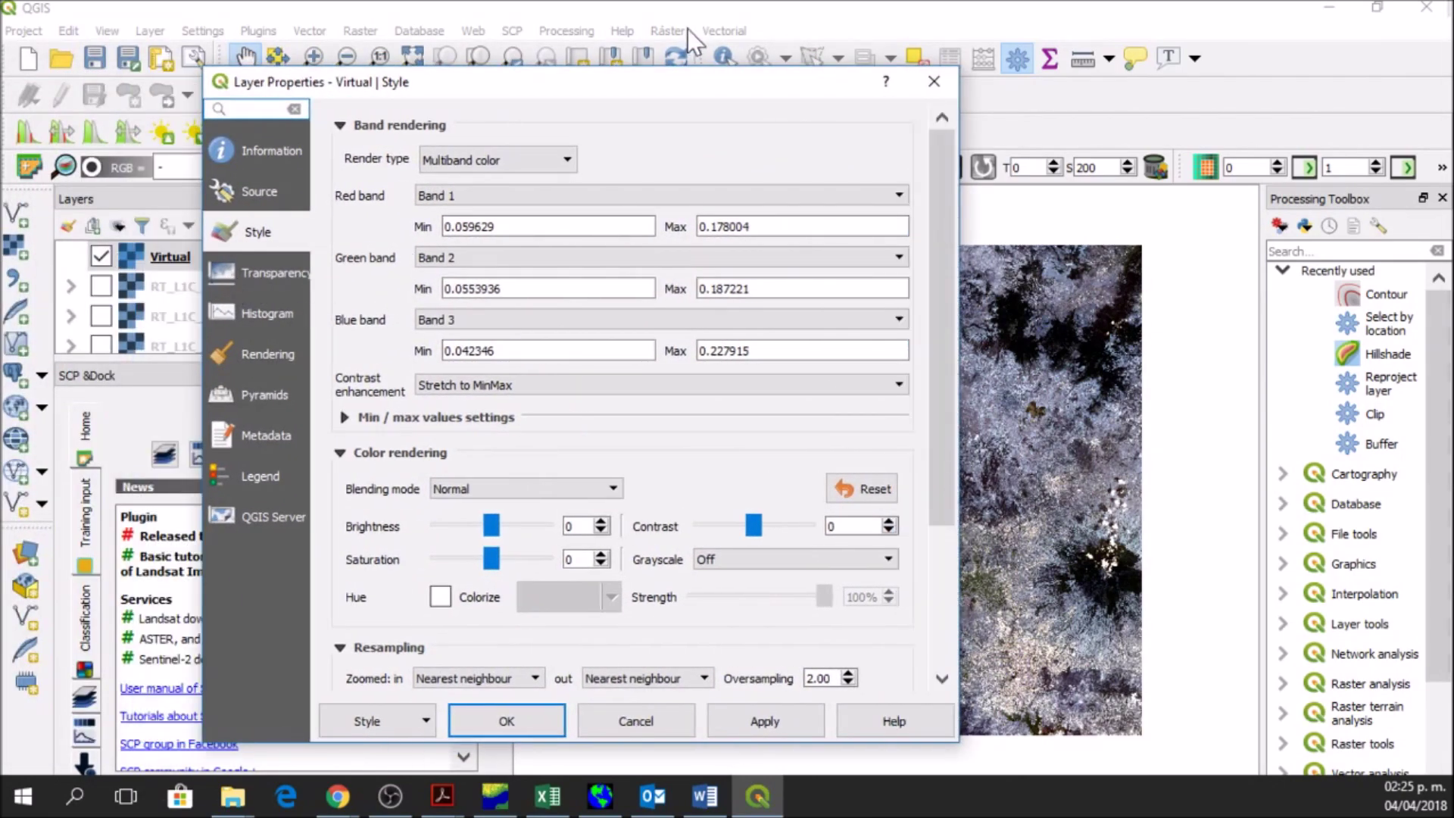
left_click_drag(624, 79, 470, 78)
left_click(447, 194)
left_click(388, 251)
left_click(347, 255)
left_click(338, 302)
left_click(330, 318)
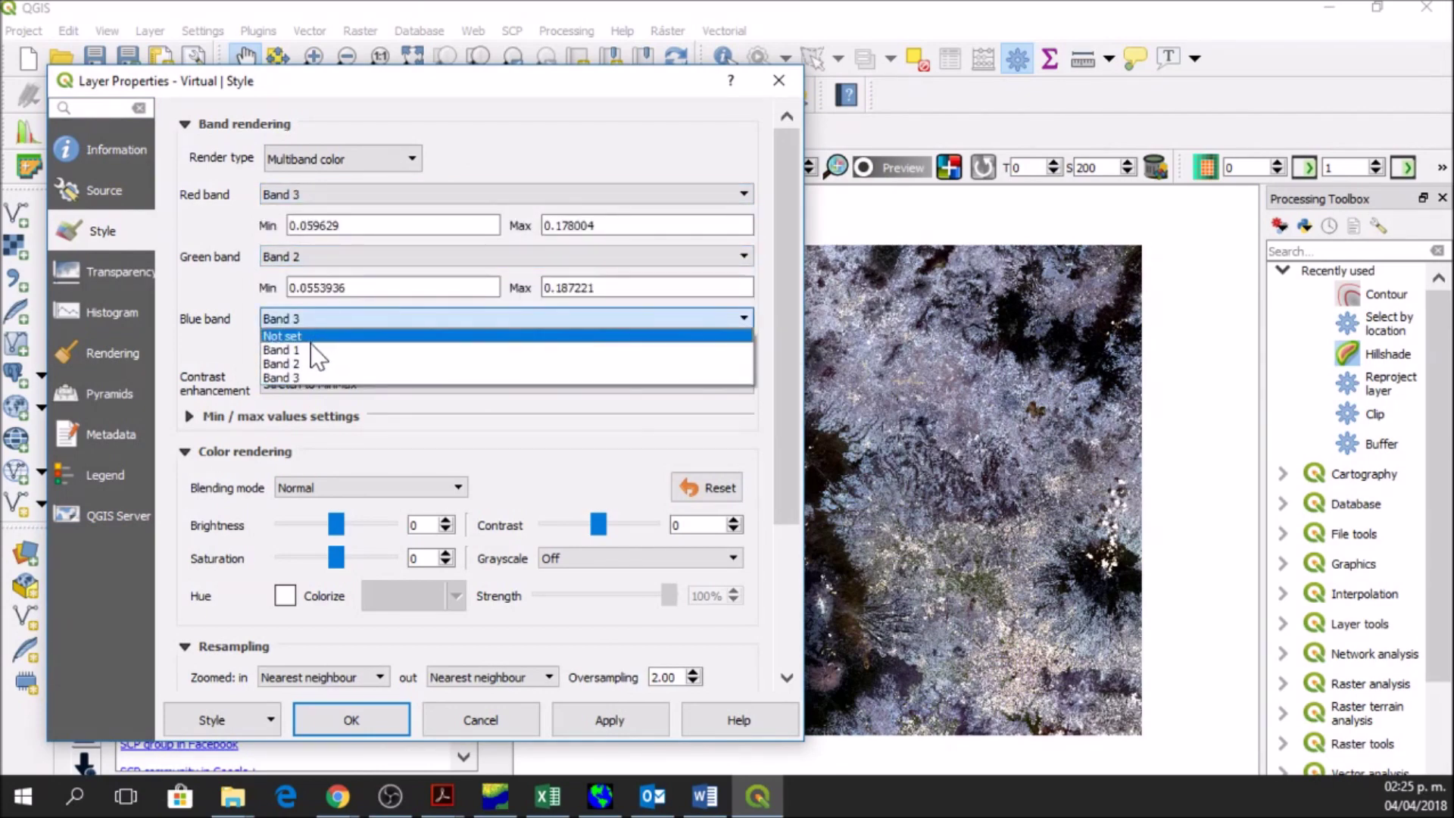
left_click(310, 344)
left_click(333, 723)
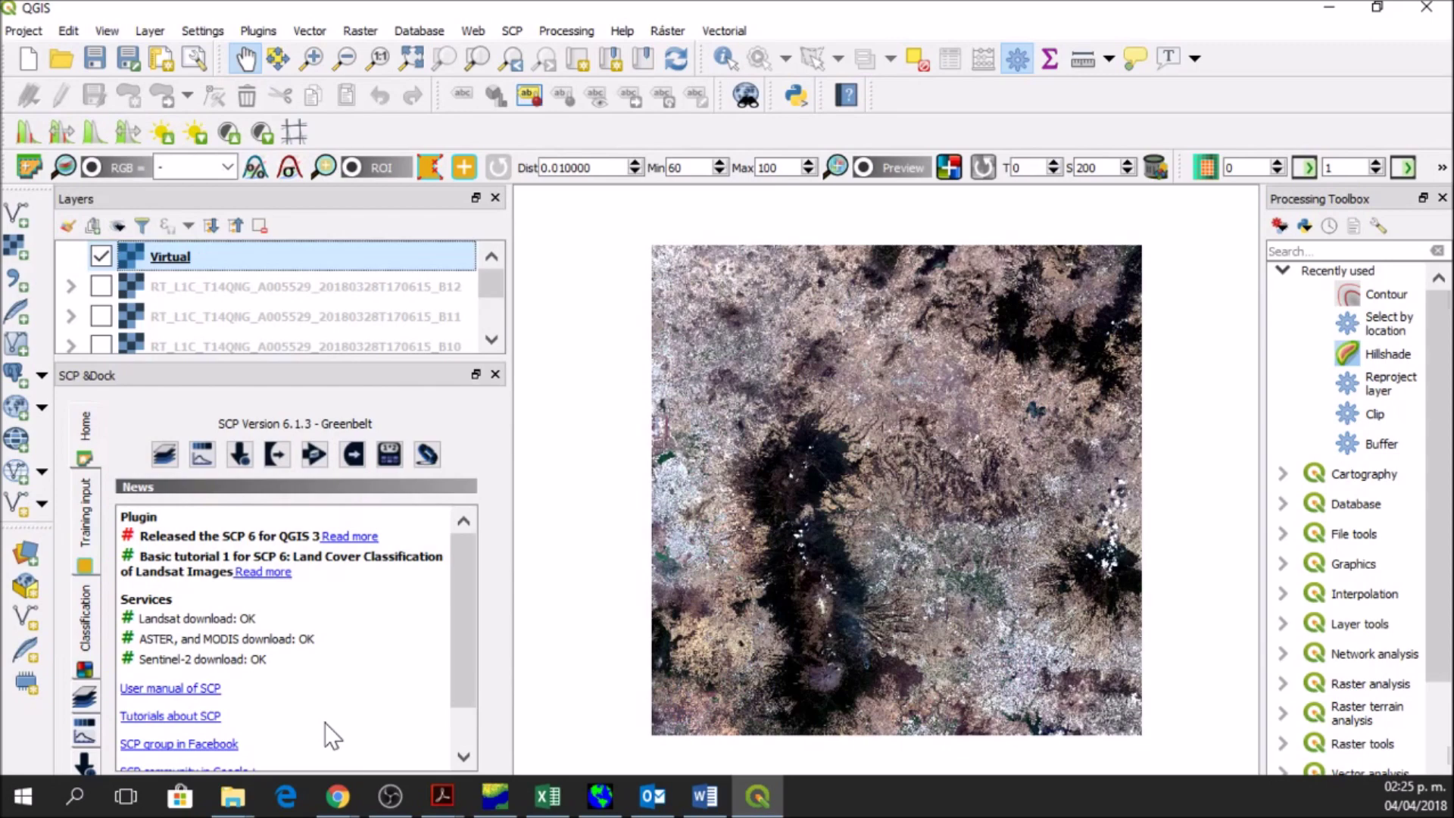
- Pan and zoom around the composite, toggle B01 on and off, and hide the Basin_b layer
left_click_drag(956, 557, 855, 535)
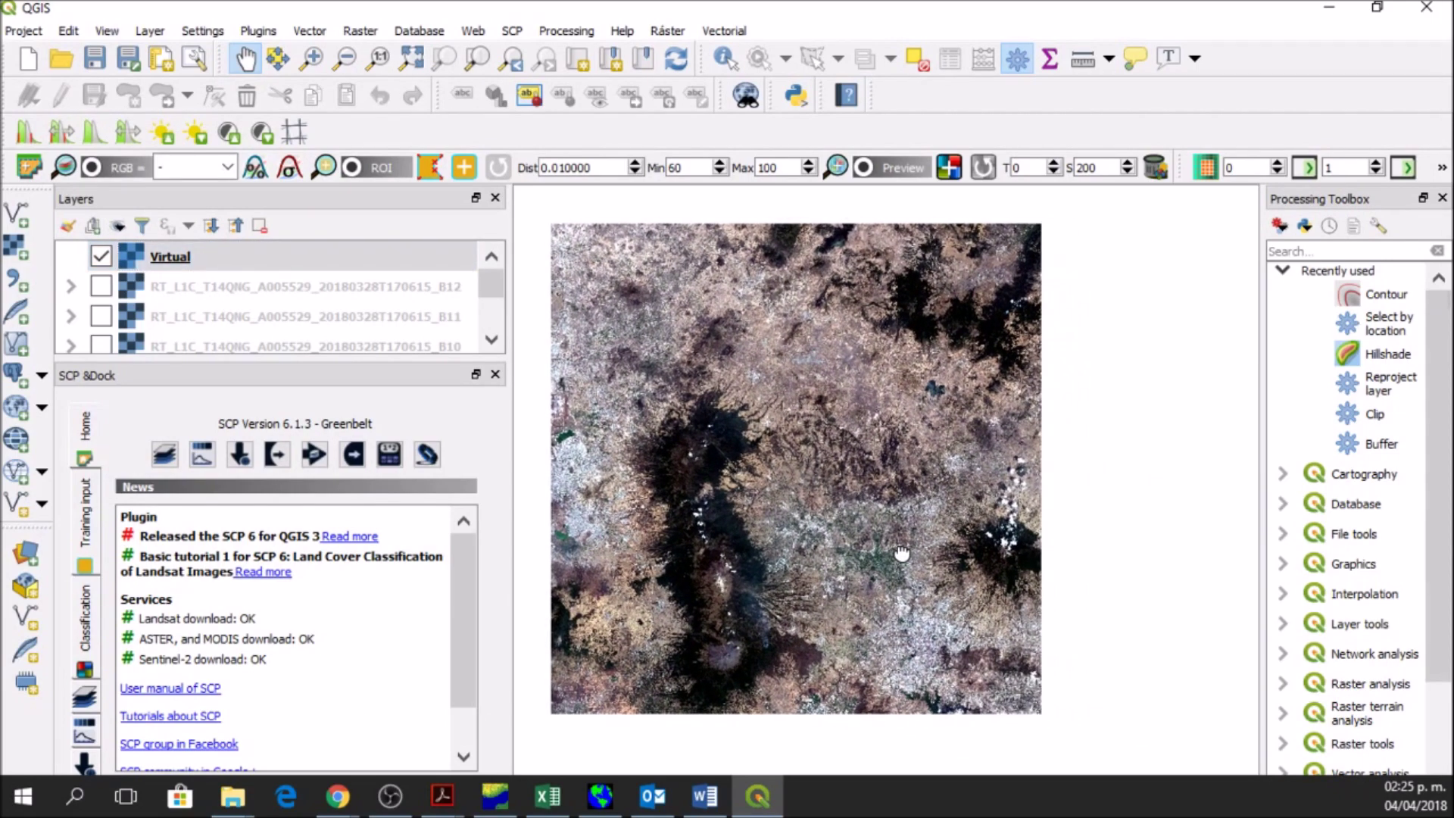
scroll(840, 535, "up", 5)
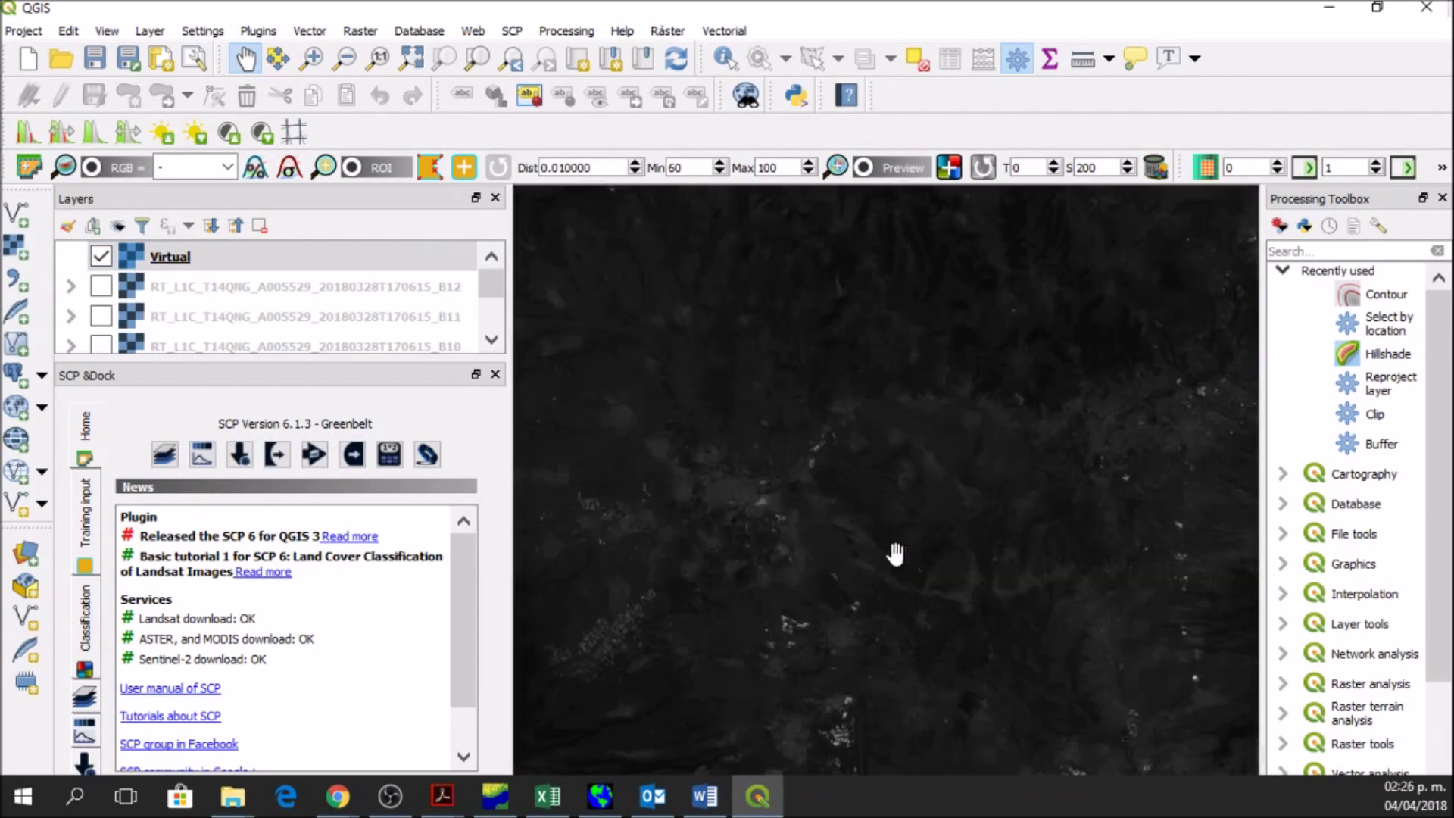
scroll(165, 299, "down", 5)
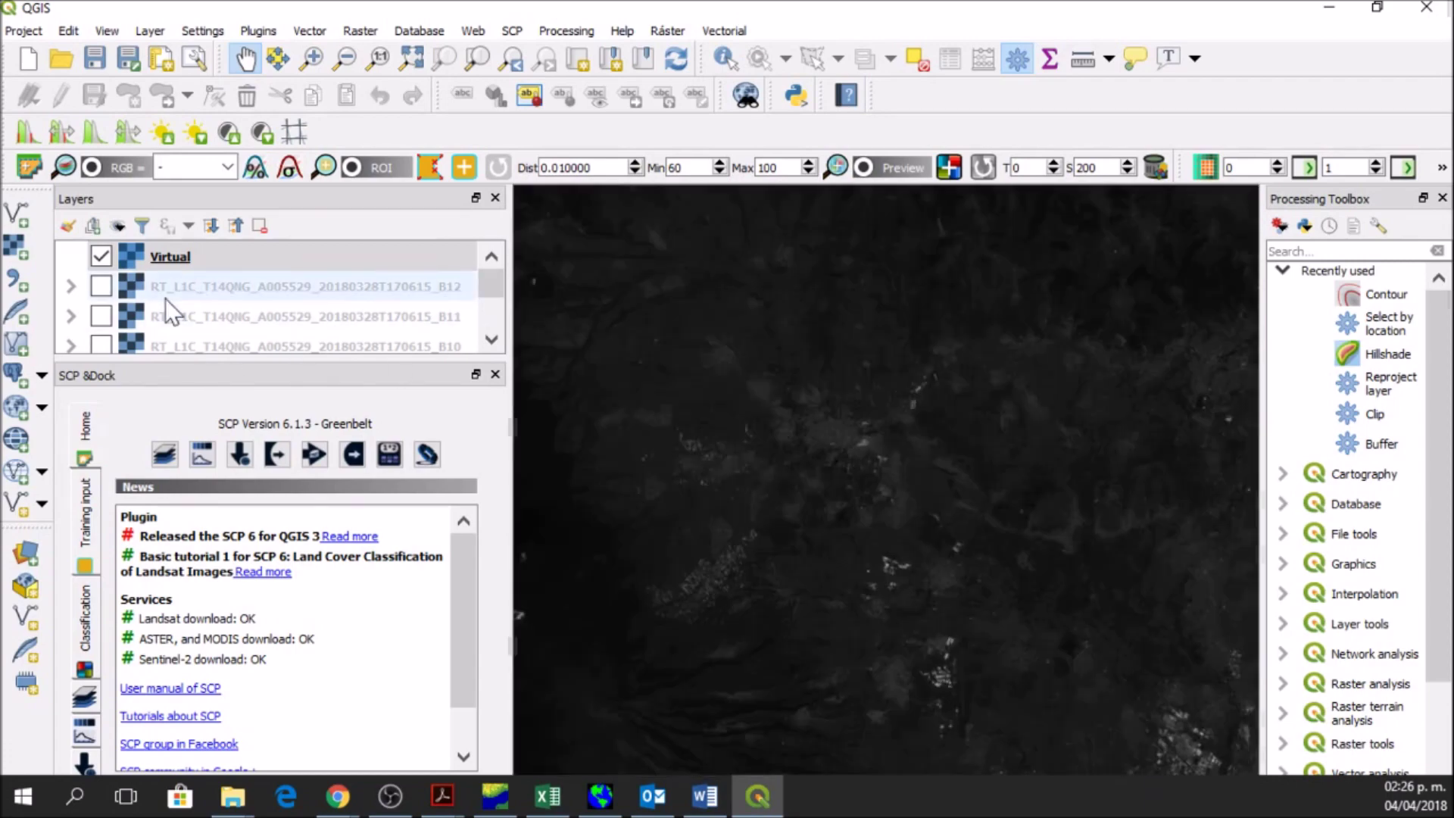
left_click(99, 297)
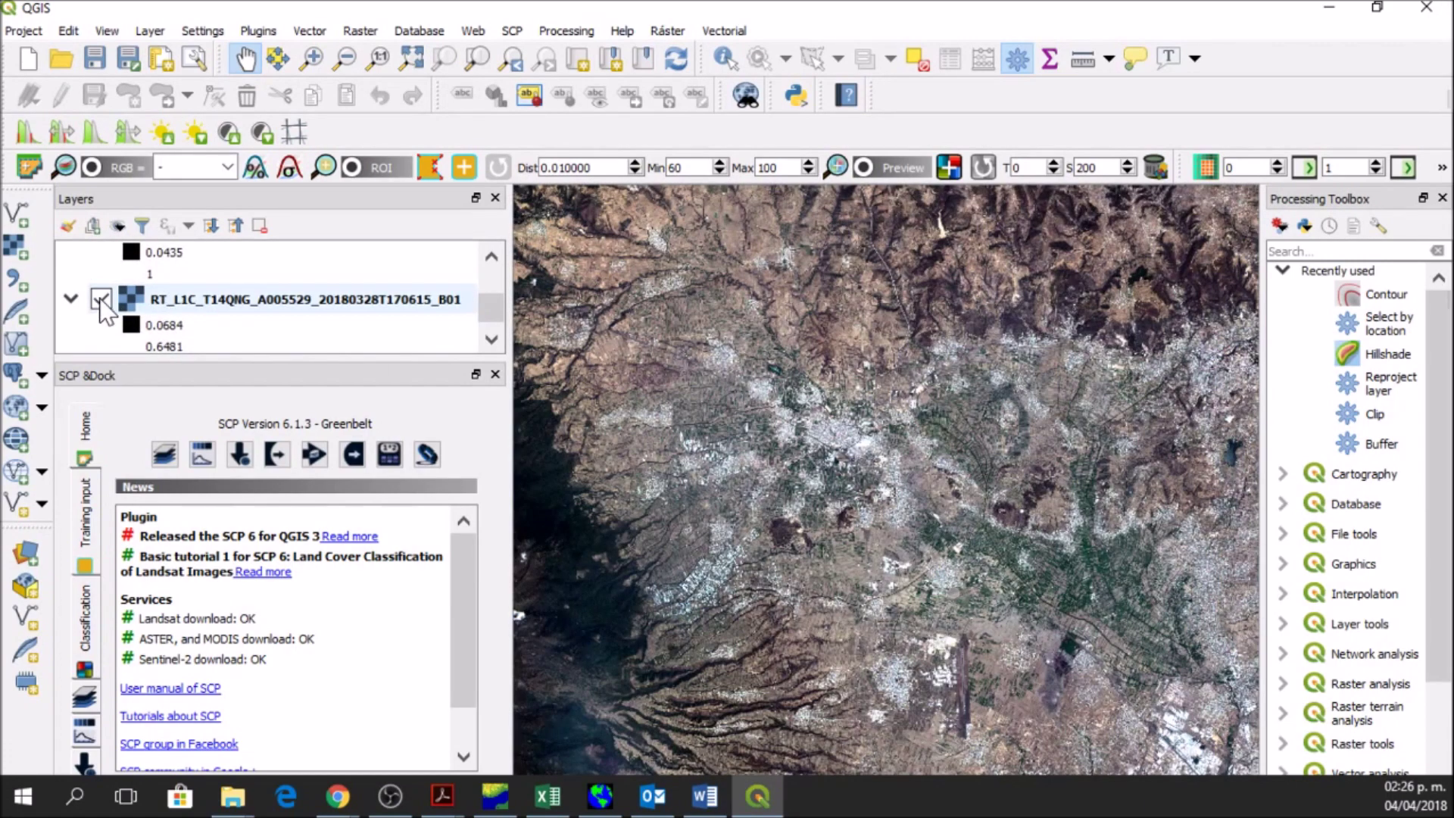
left_click_drag(1041, 502, 934, 452)
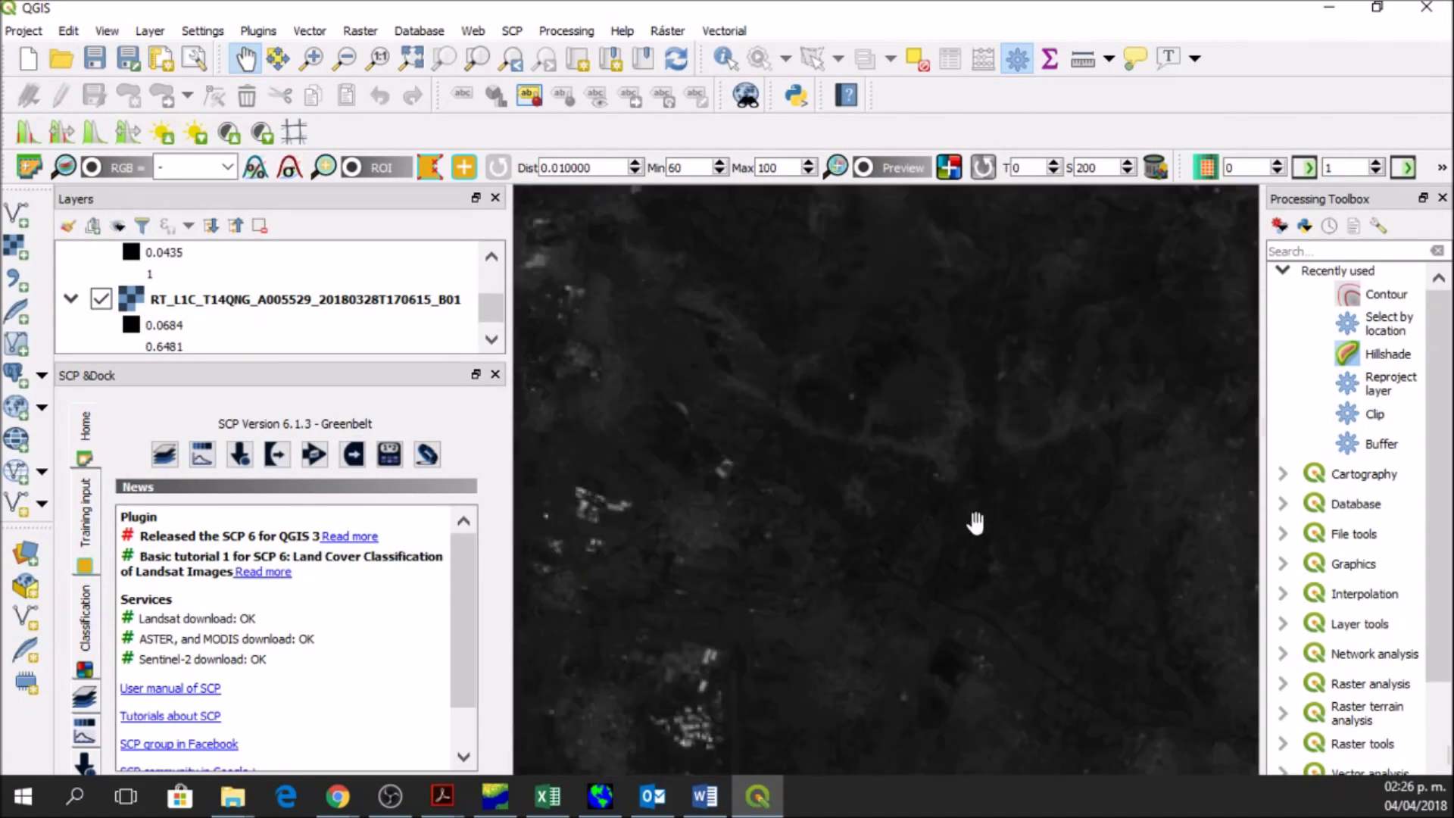
left_click(101, 298)
scroll(101, 306, "down", 2)
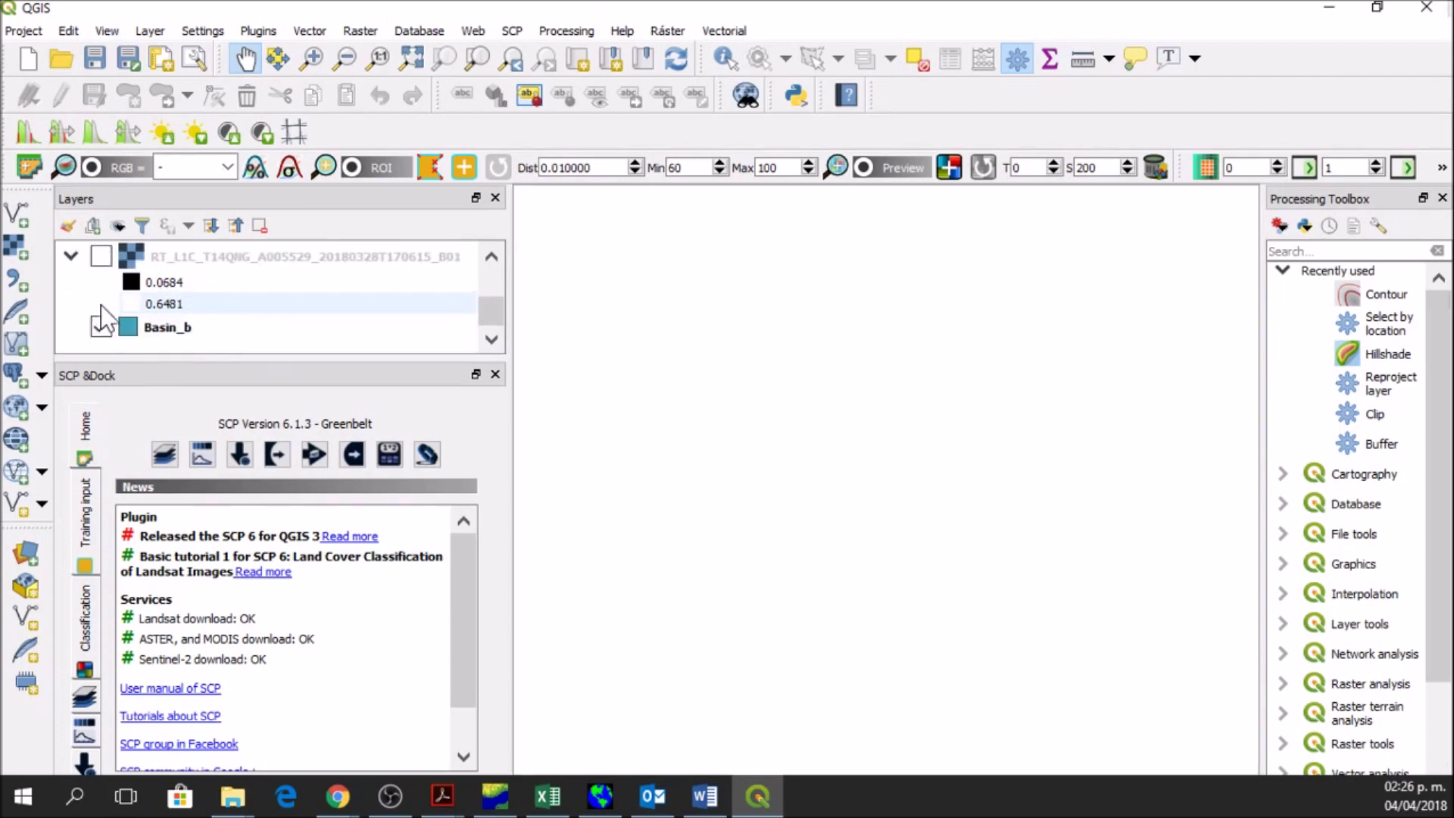
left_click(100, 327)
scroll(150, 337, "up", 2)
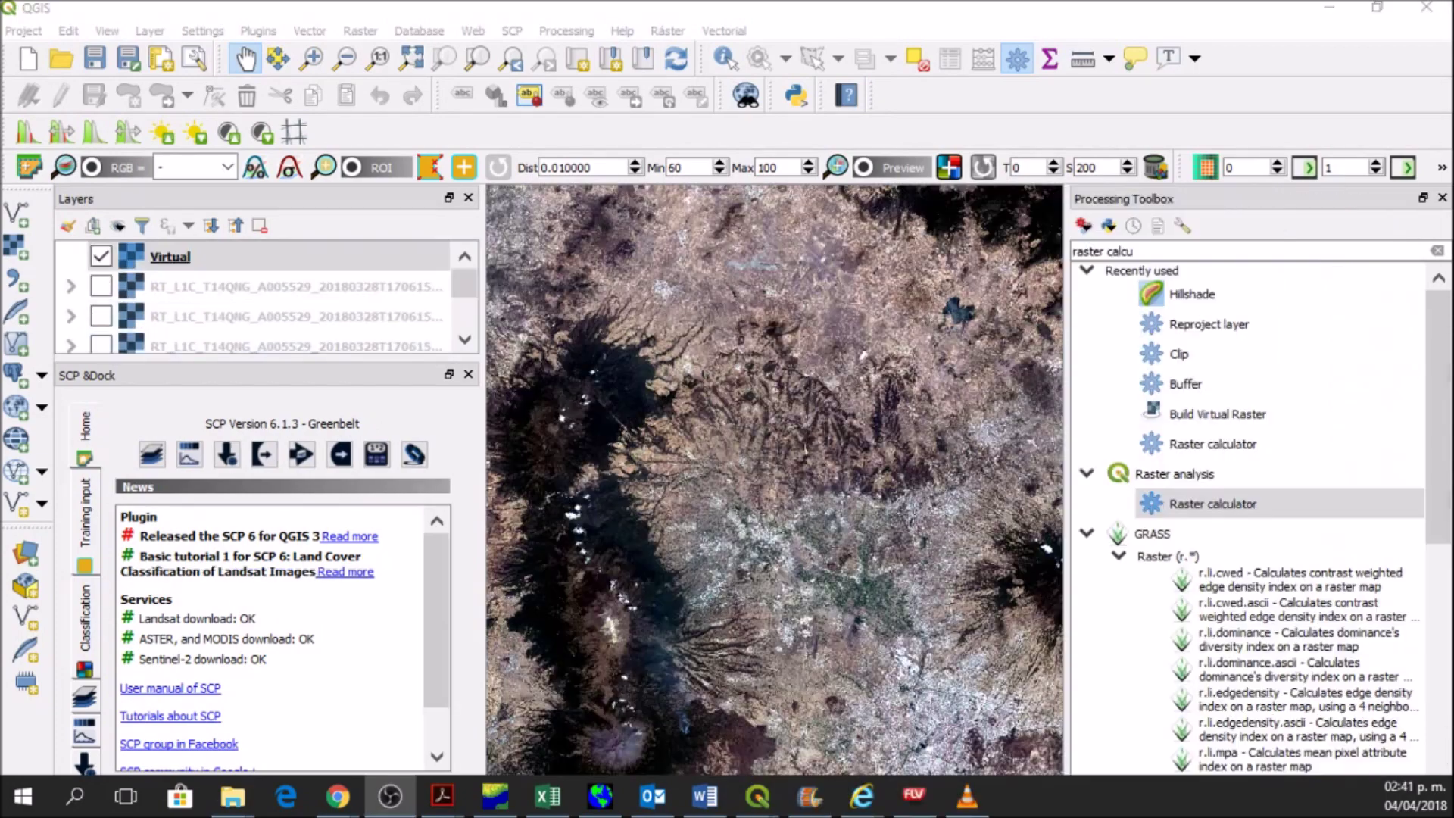